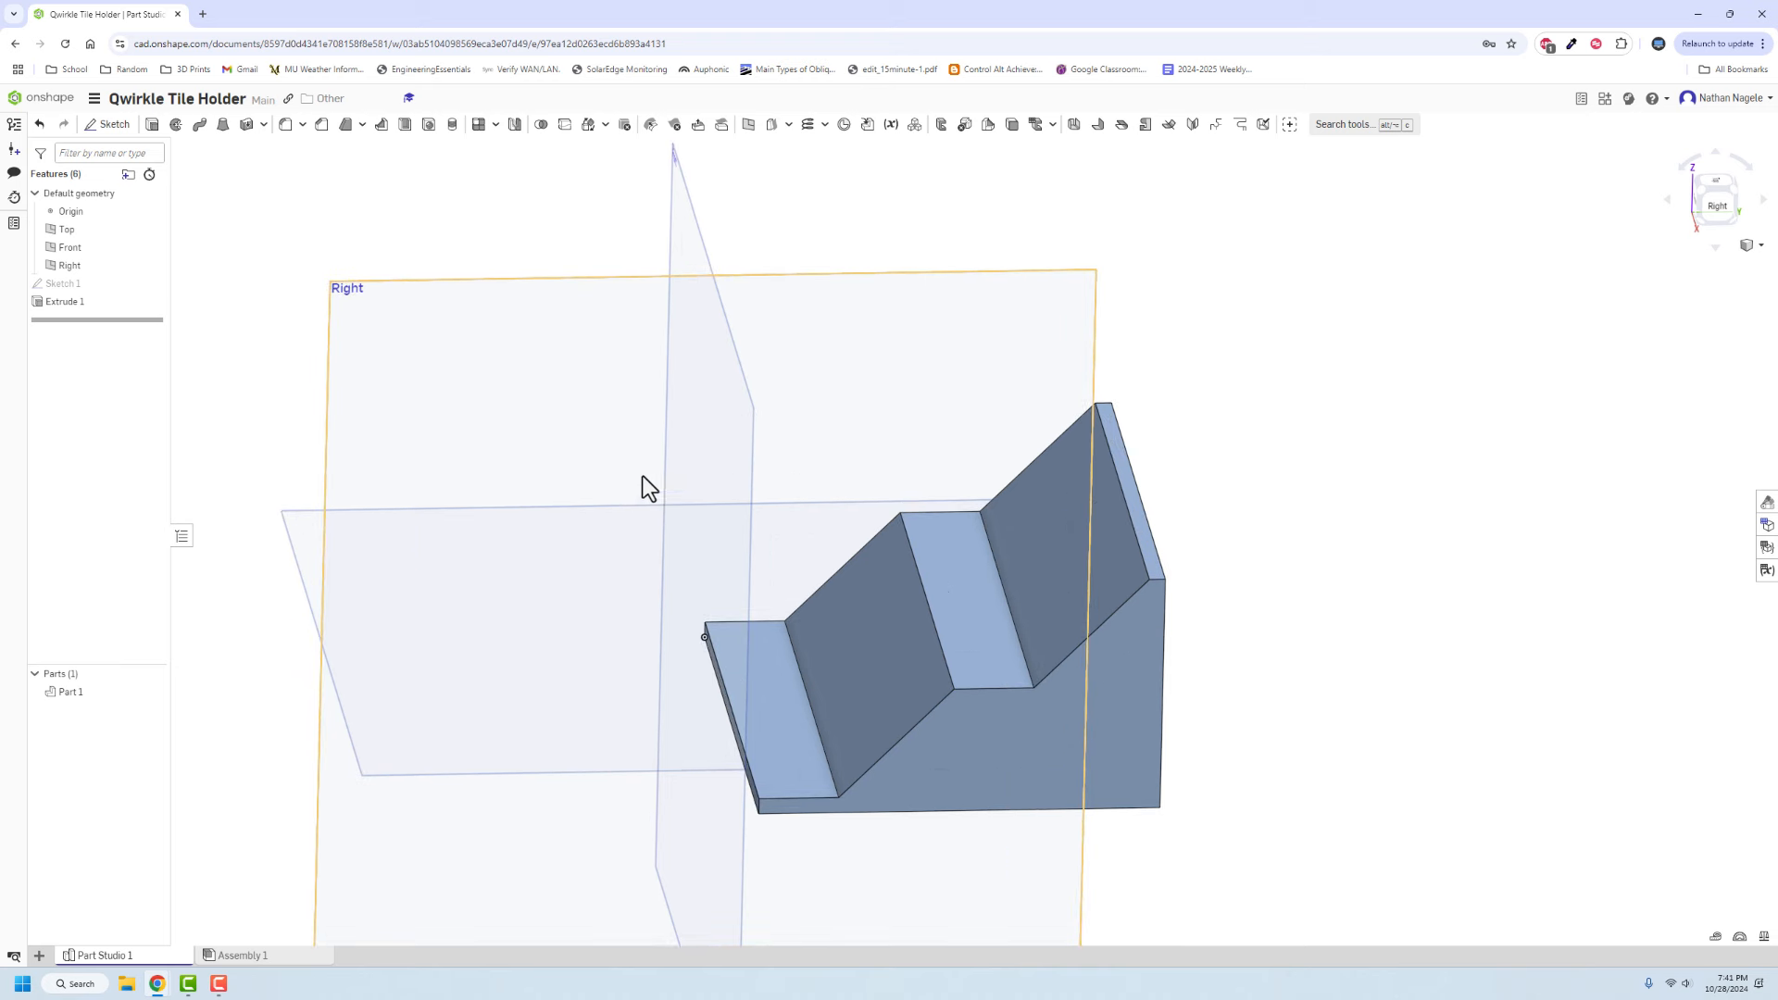
Start a new sketch on the stepped side face of the tile holder
scroll(686, 467, "down", 1)
scroll(874, 556, "up", 1)
right_click_drag(883, 529, 802, 687)
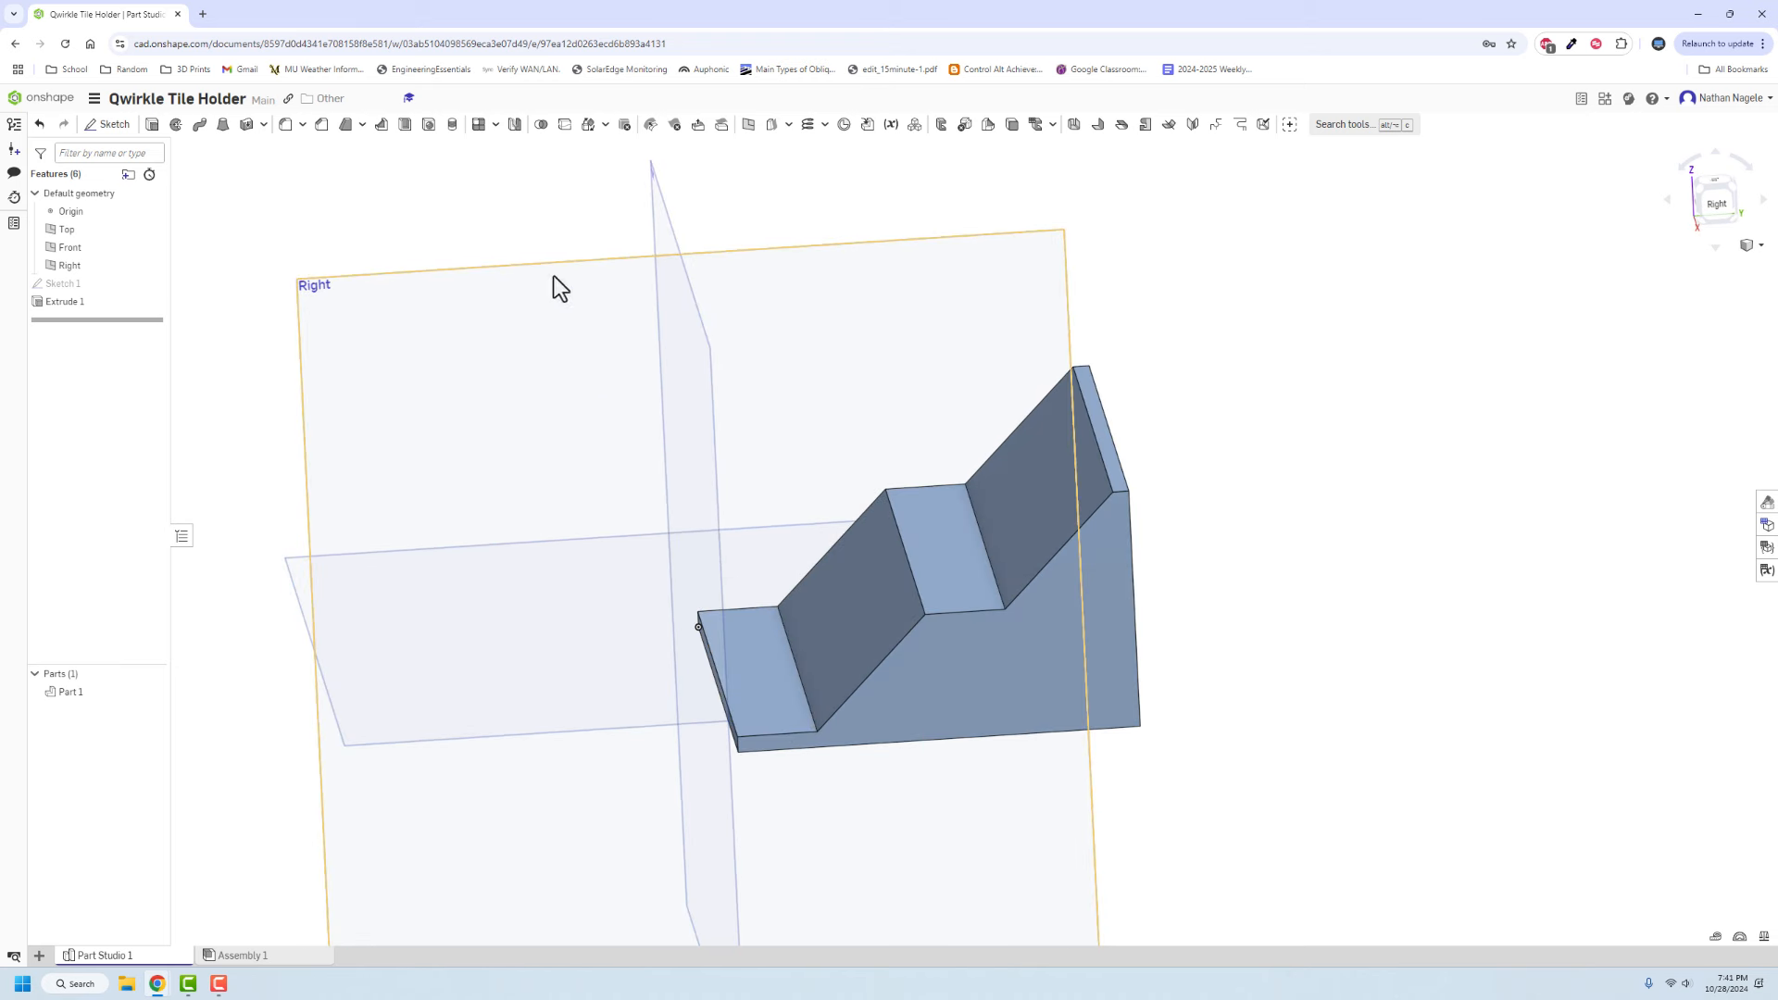
left_click(109, 125)
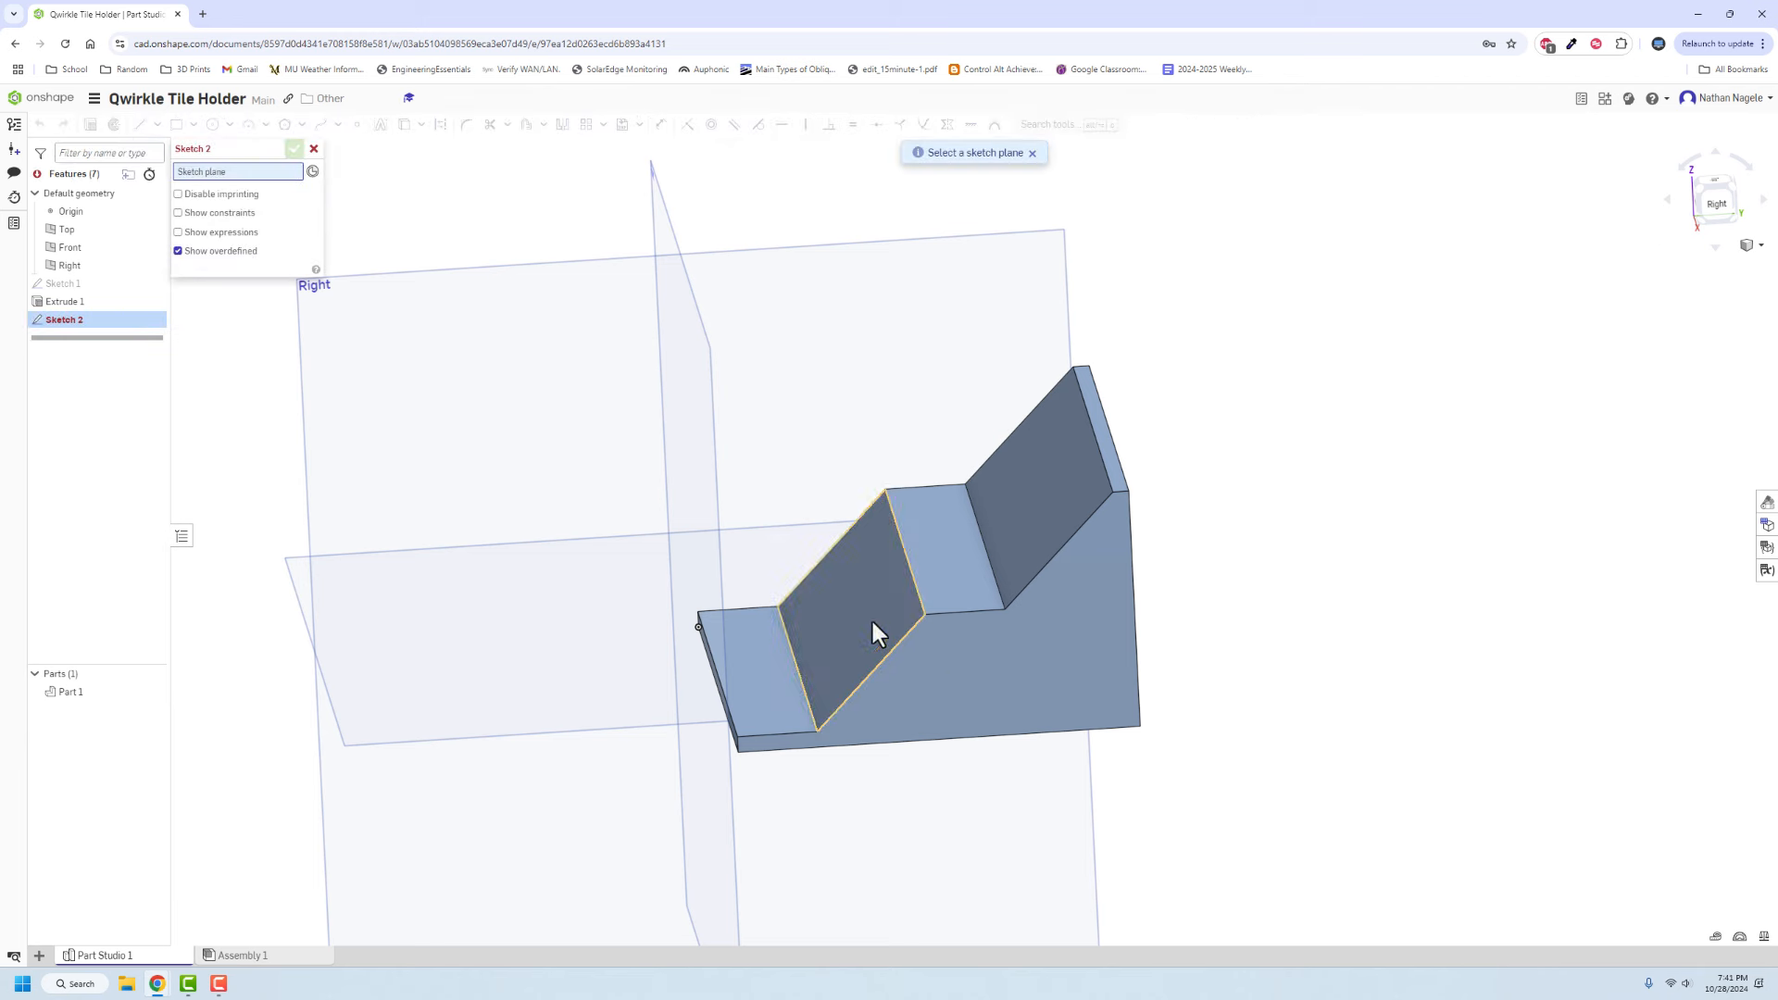
left_click(875, 633)
left_click(1704, 222)
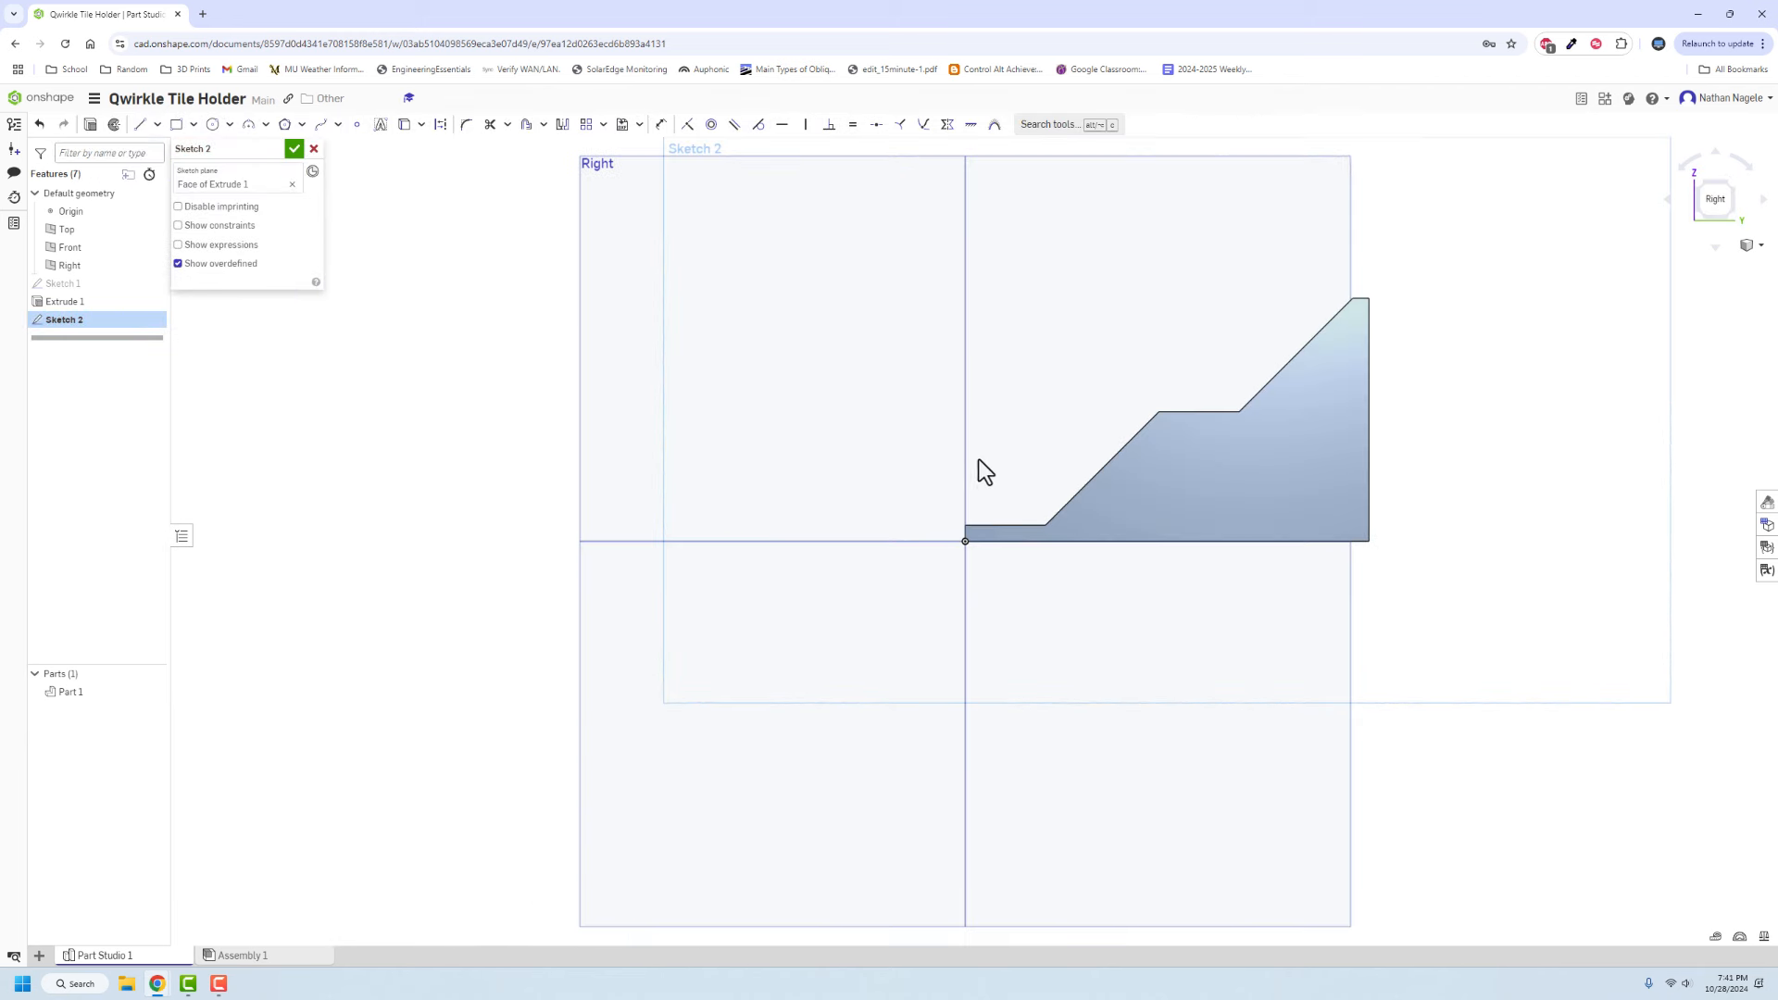
middle_click_drag(978, 460, 844, 498)
scroll(840, 514, "up", 3)
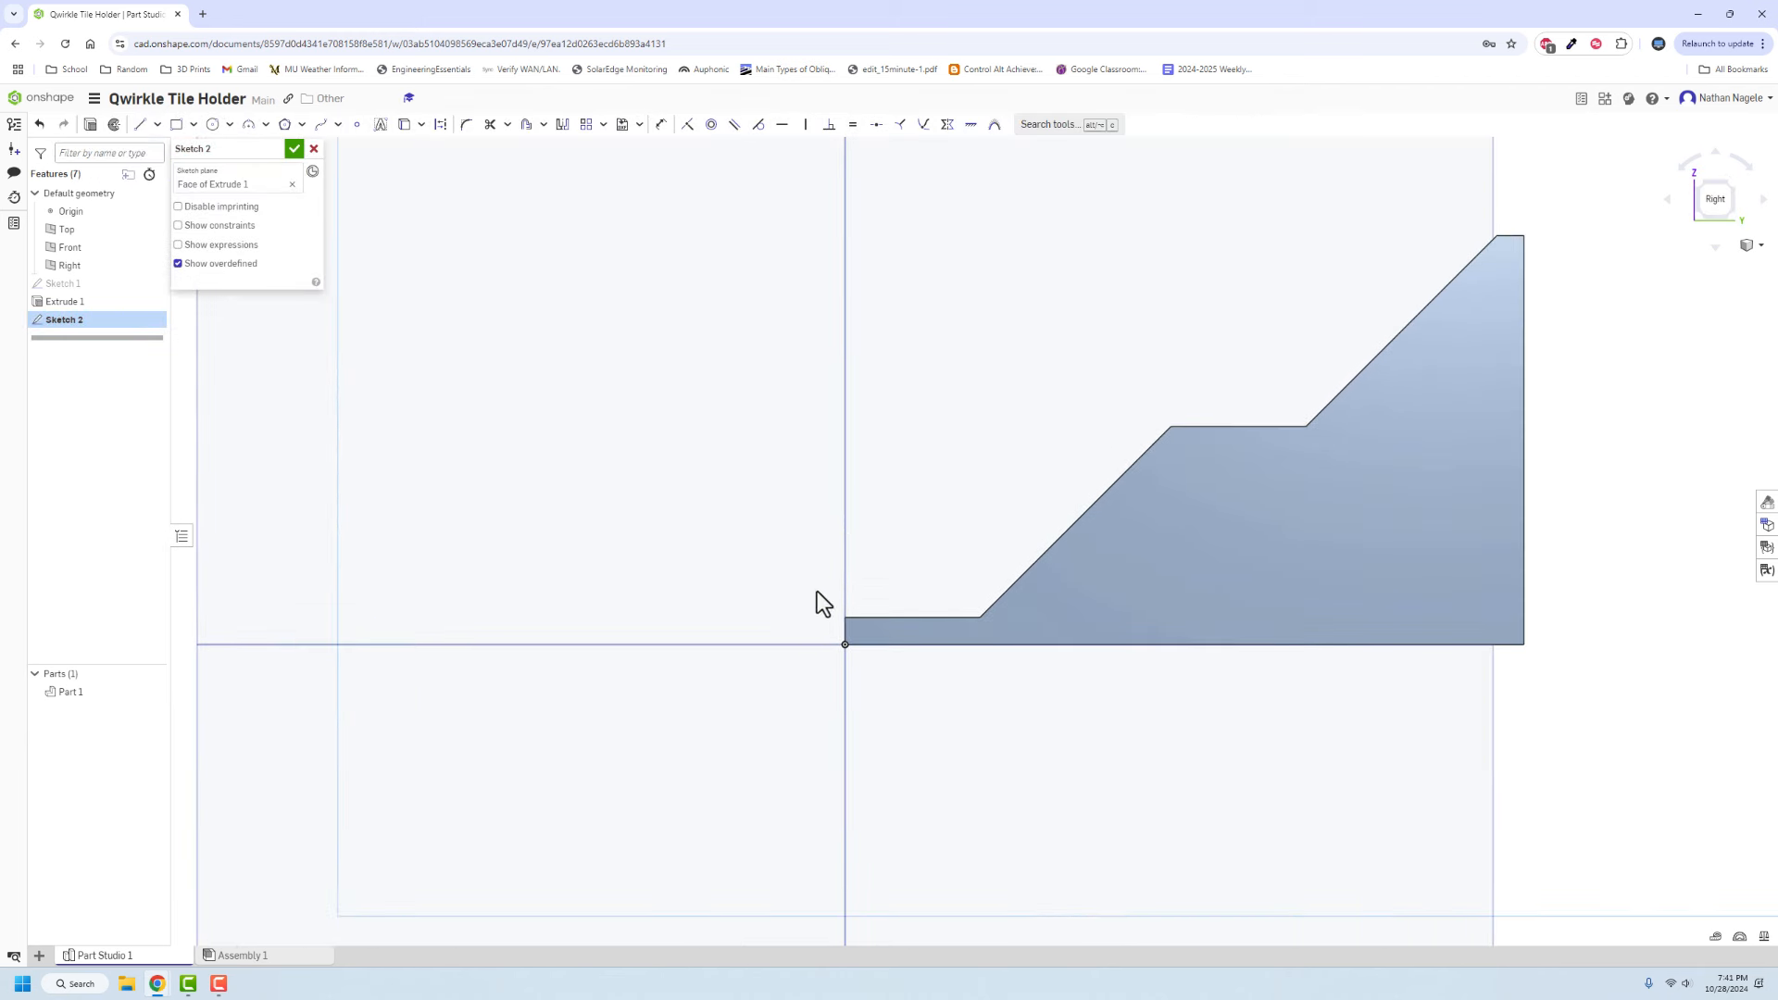
Draw a 1/16 in square at the front corner of each of the two ledges and finish the sketch
left_click(176, 124)
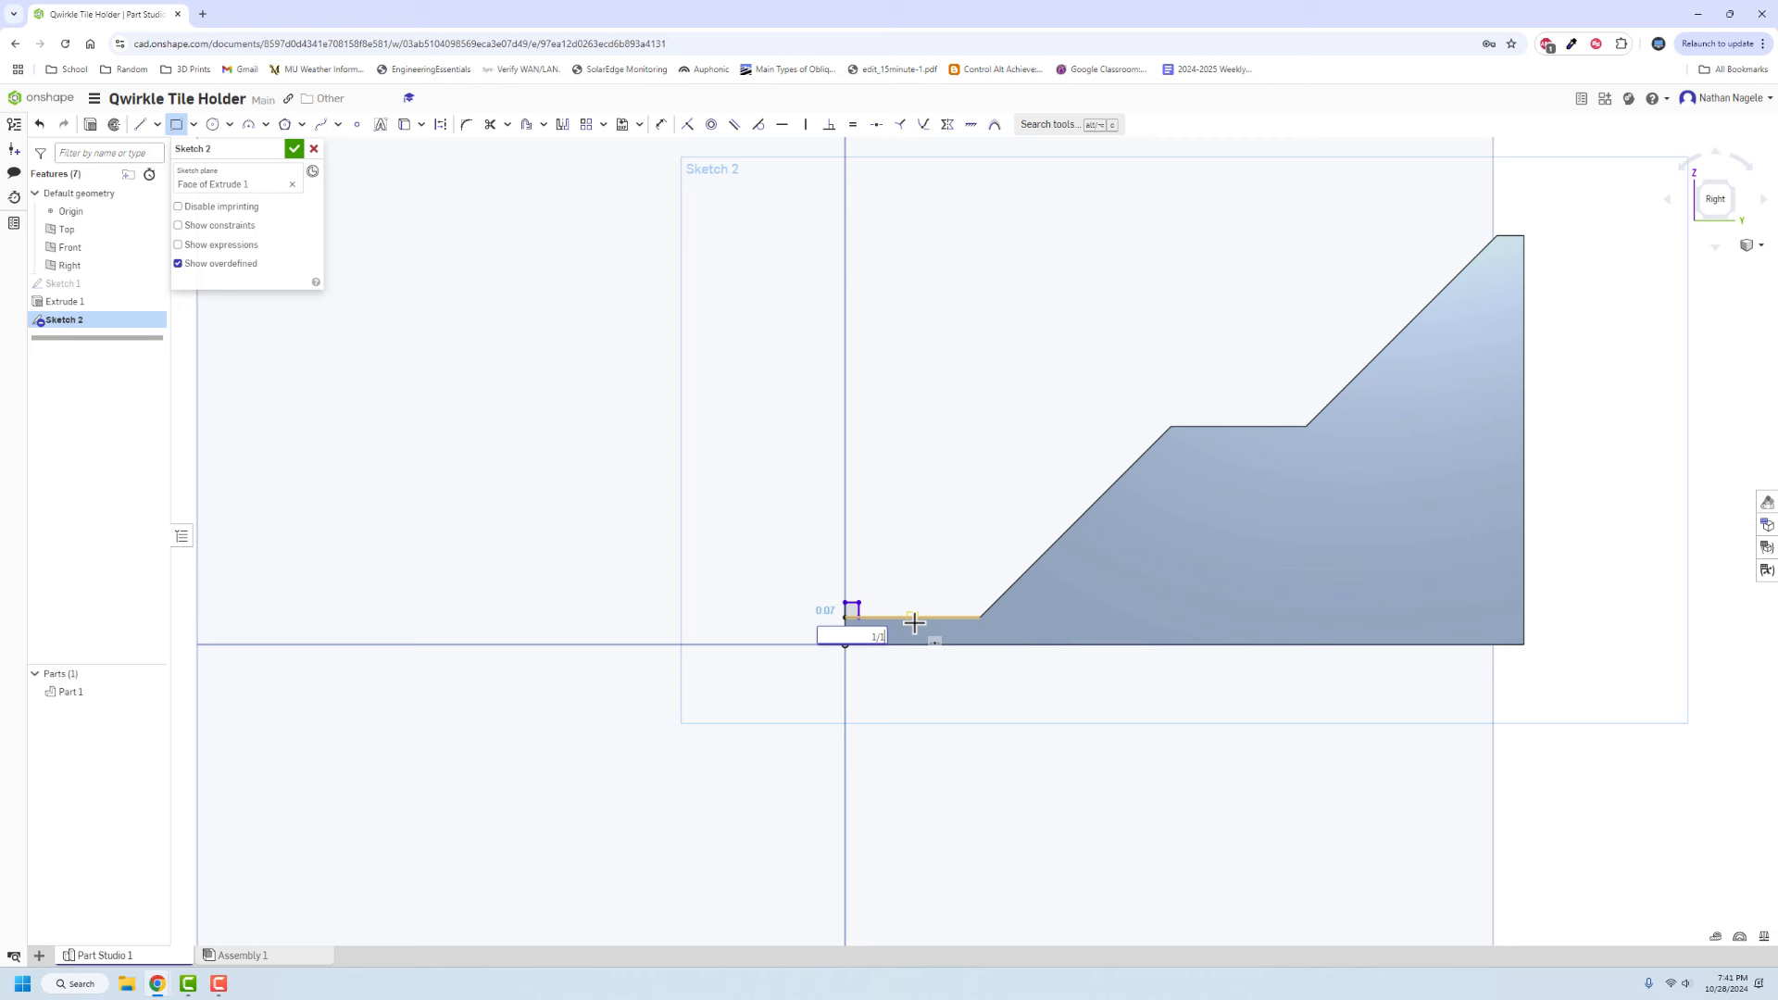
key("Tab")
type("1/16")
key("Return")
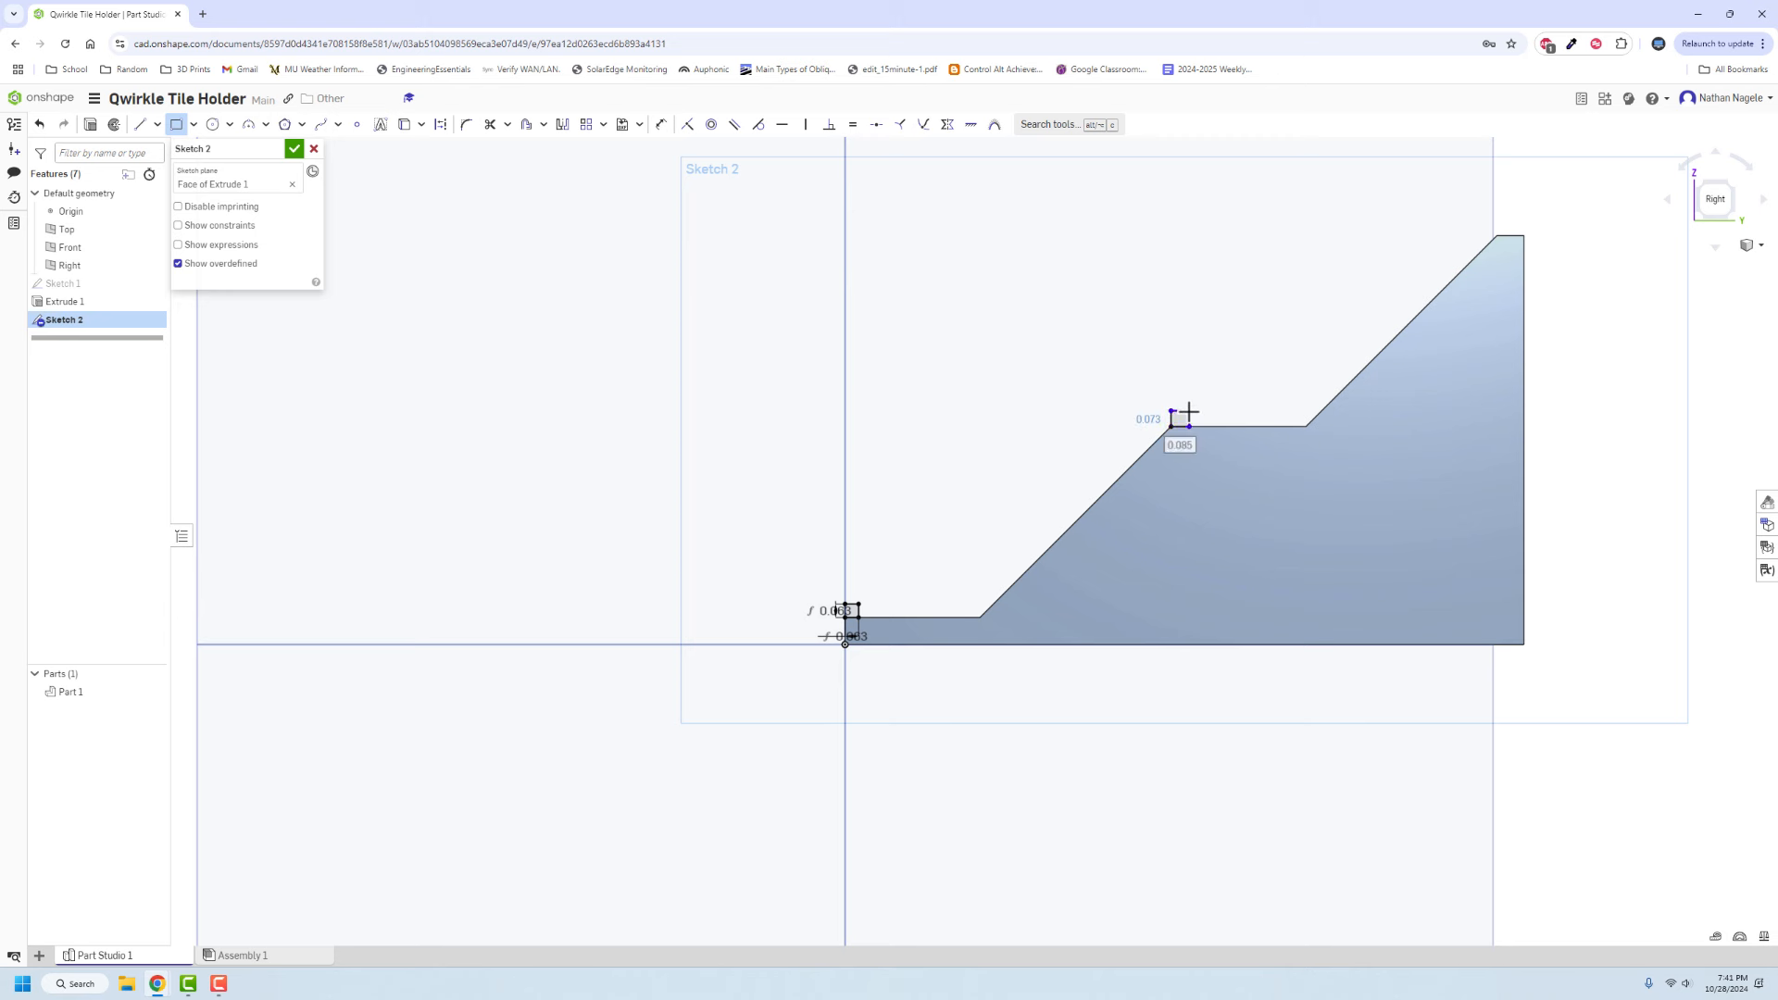
key("Tab")
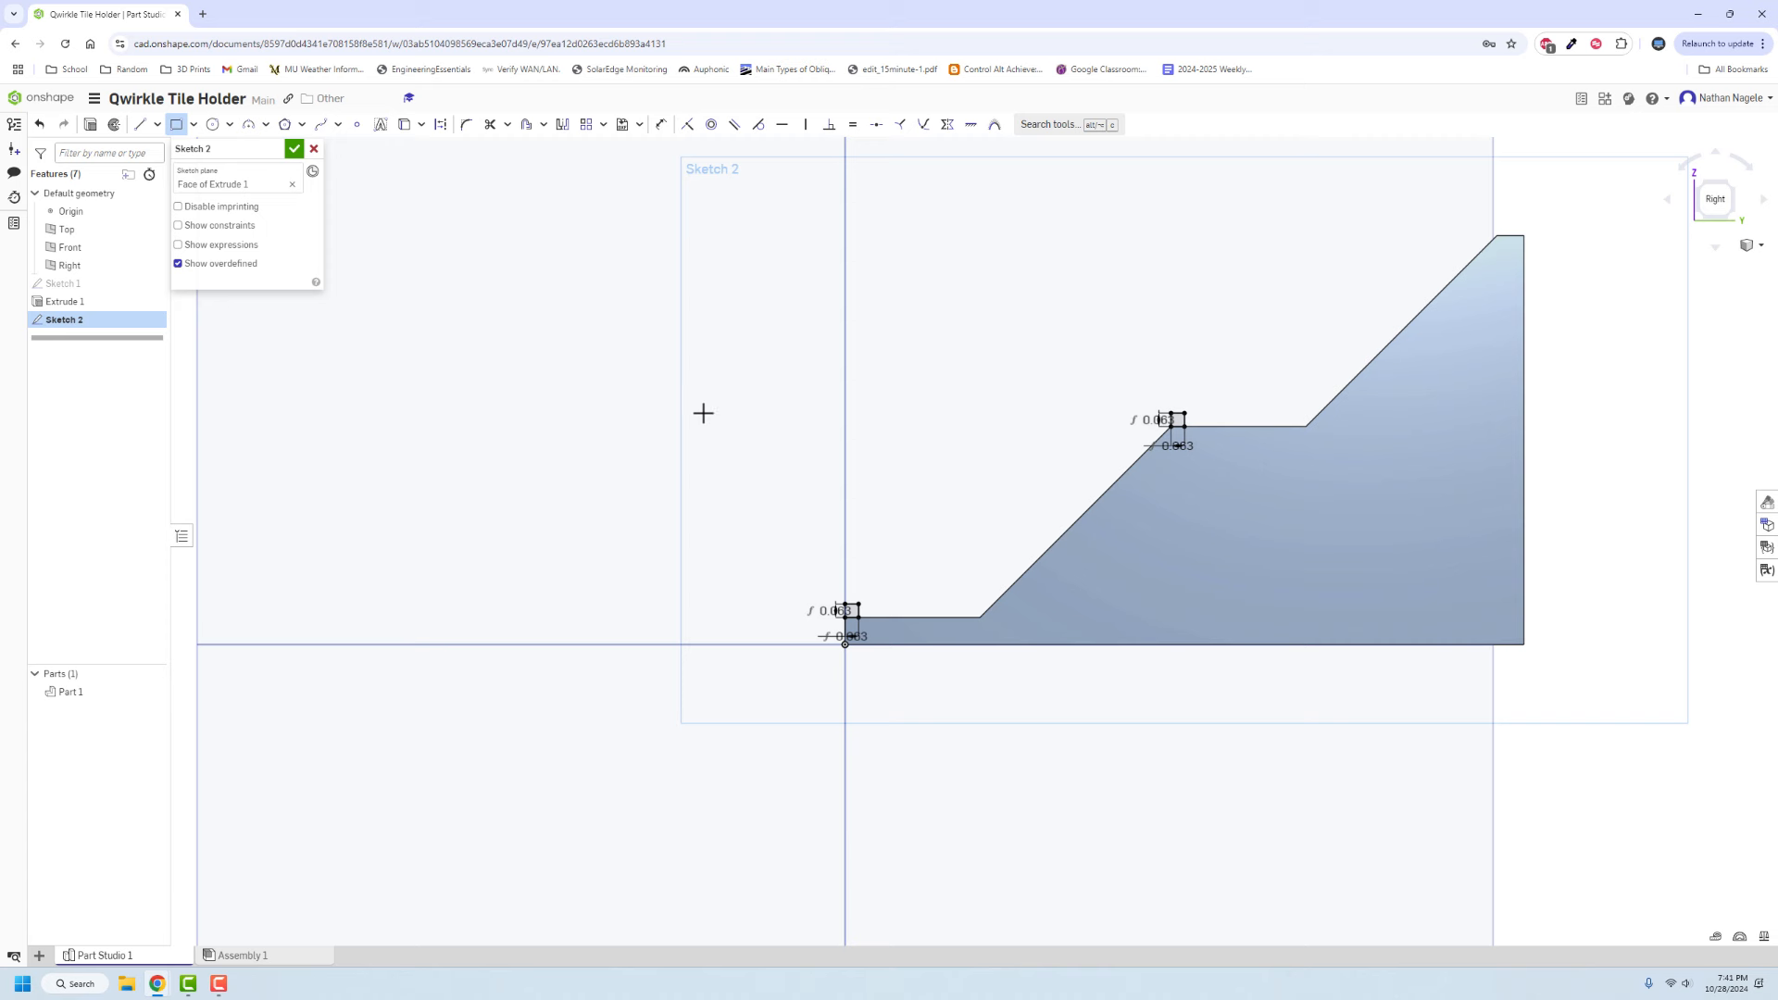
left_click(293, 149)
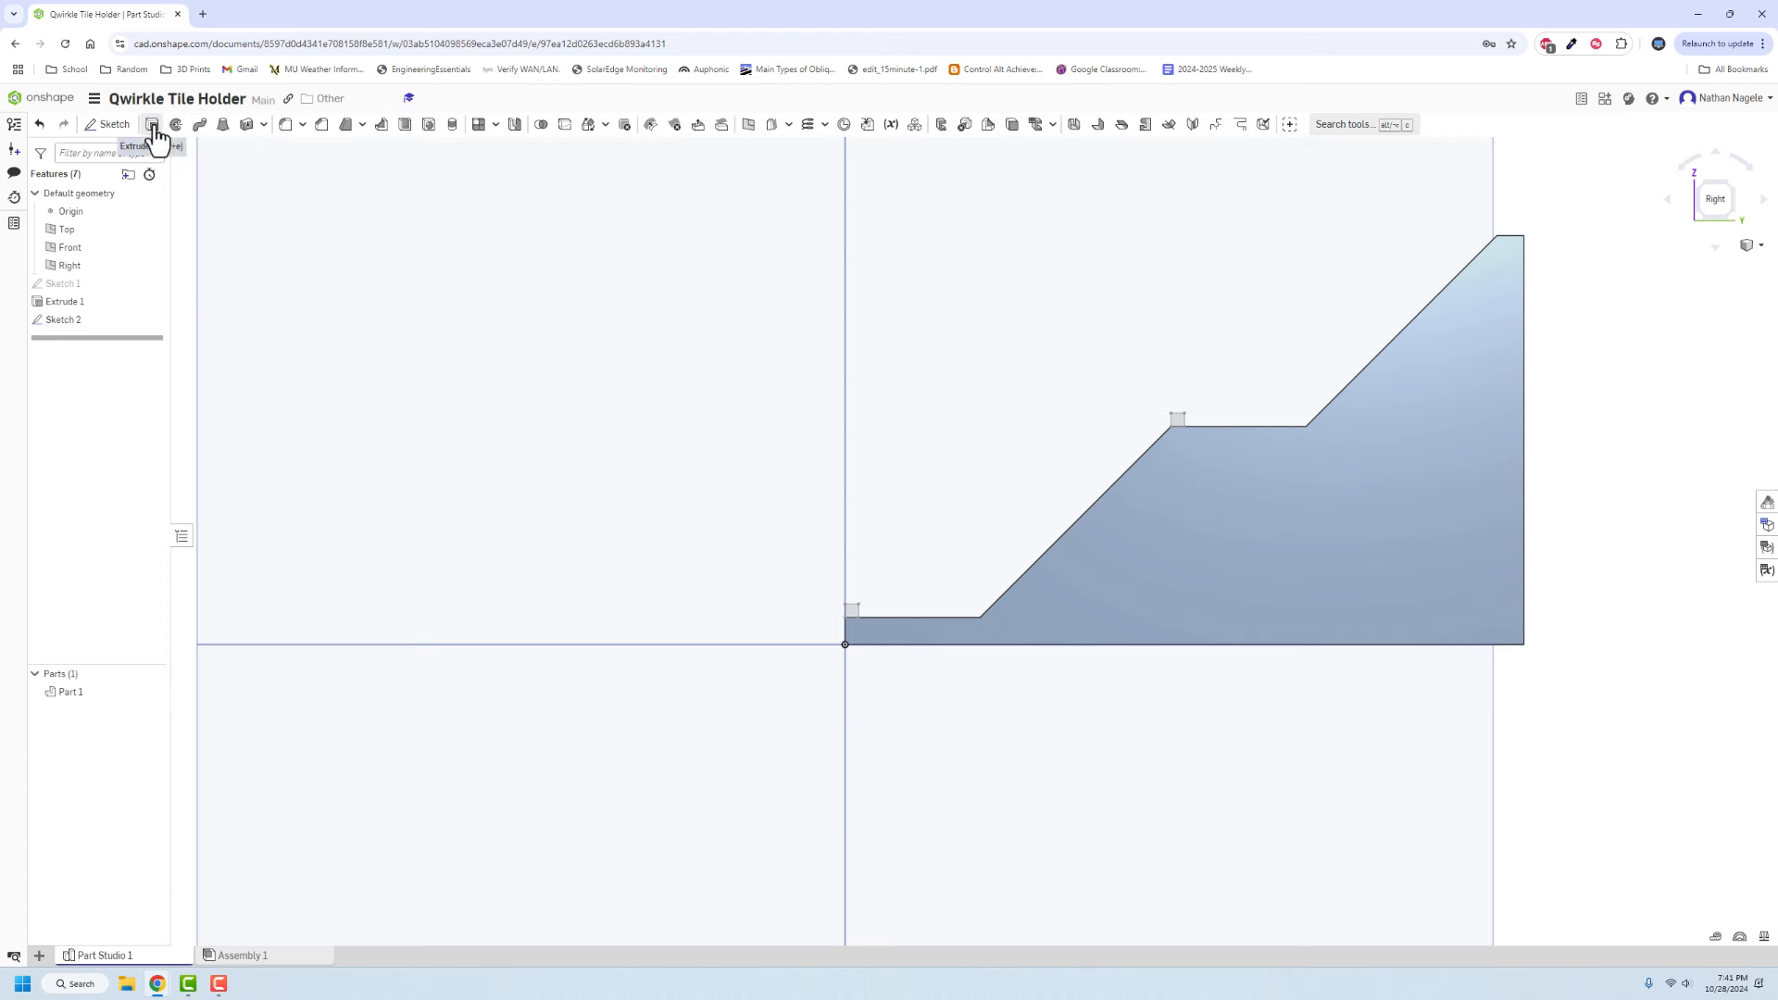
Extrude both small squares as an addition to Part 1, reversed and up to the holder's opposite side face, to form retaining lips
left_click(177, 125)
left_click(853, 613)
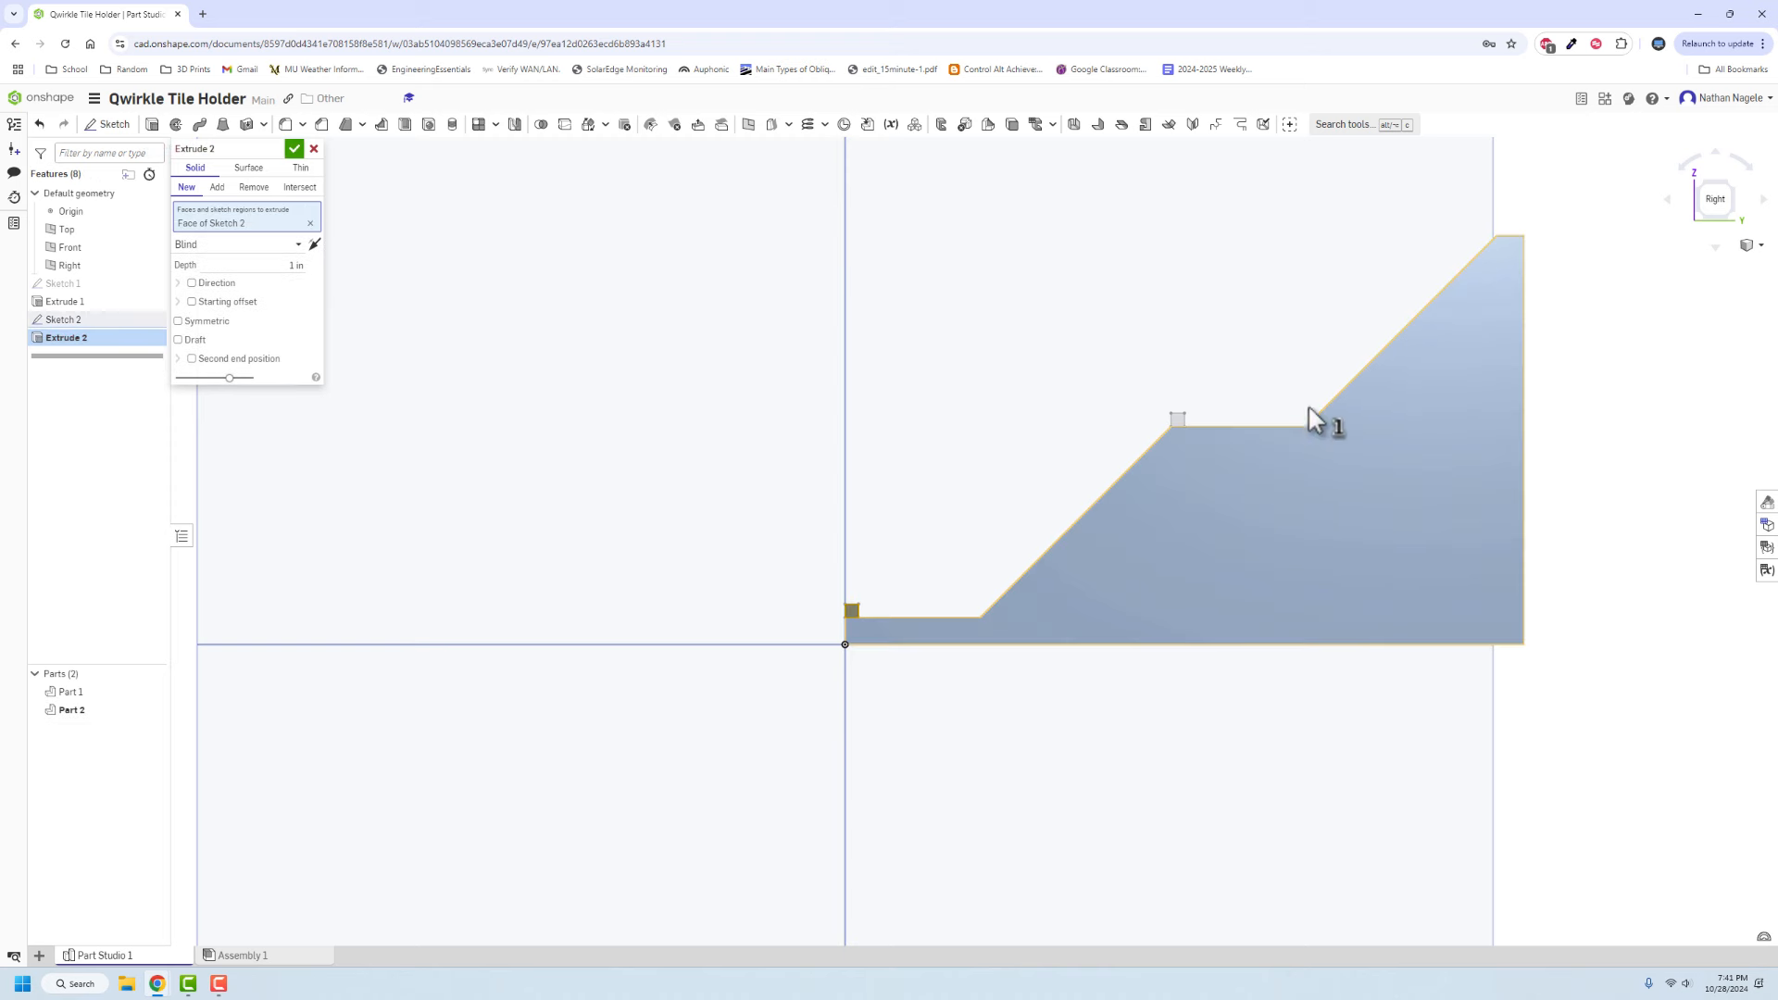
left_click(1177, 419)
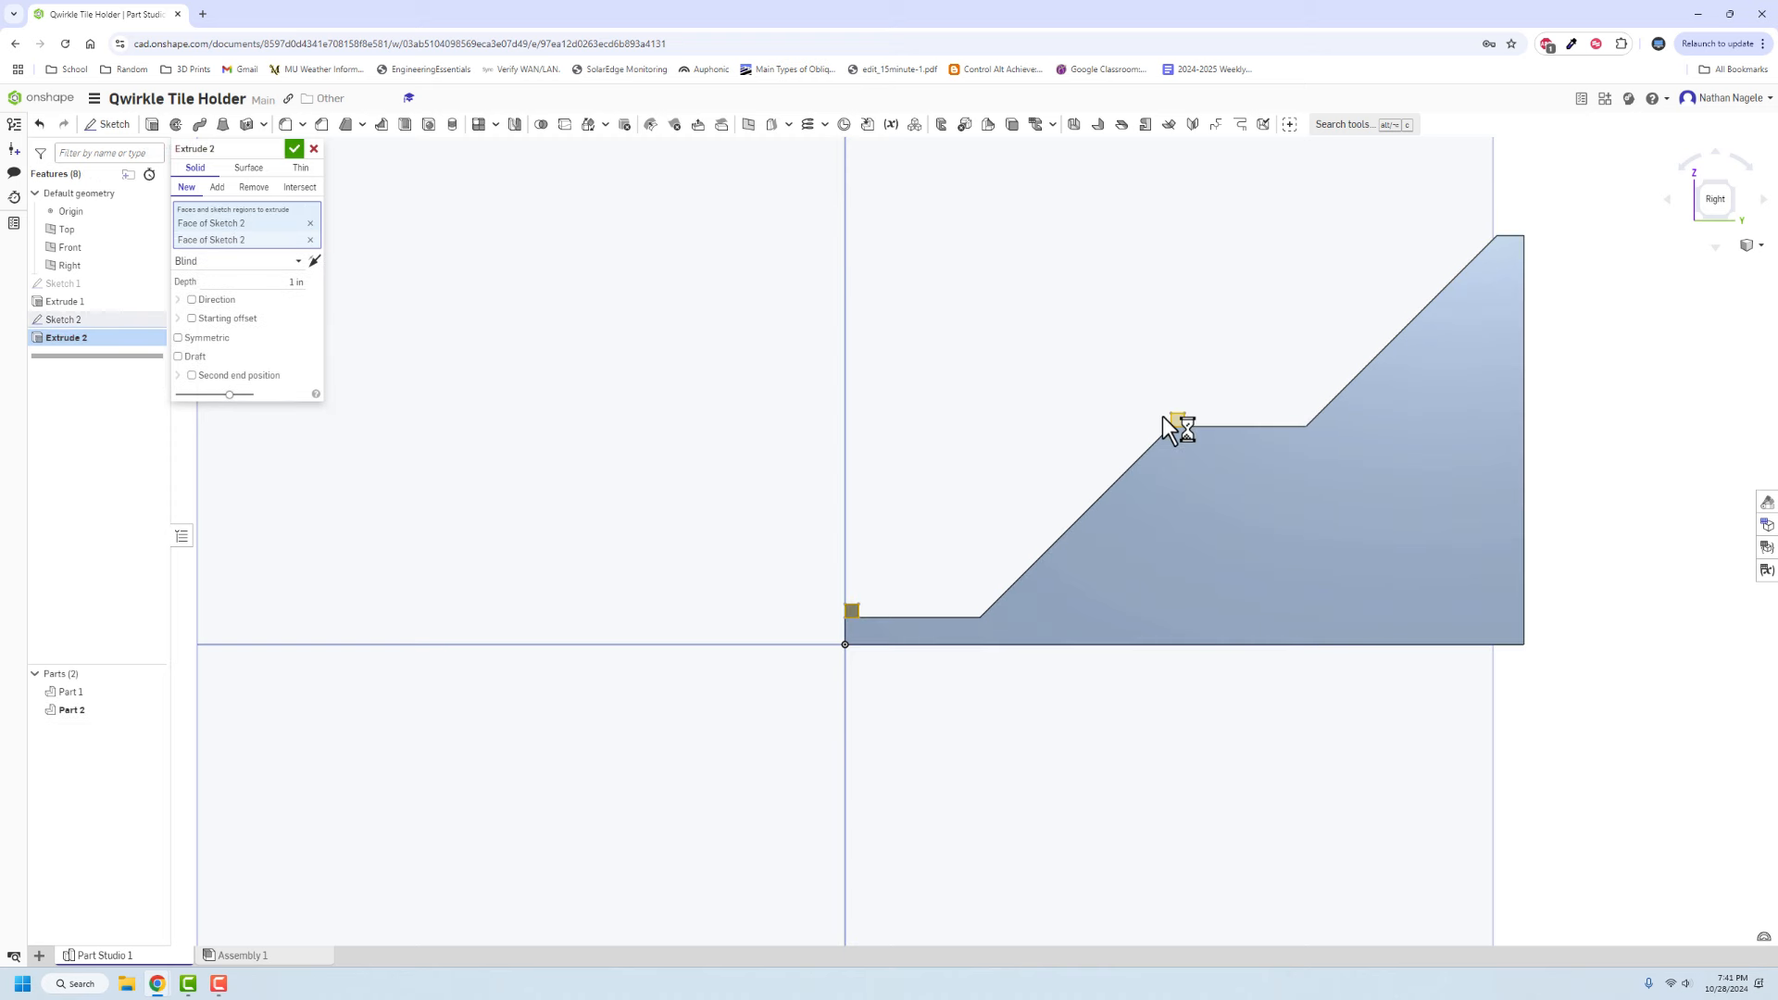
left_click(217, 189)
right_click_drag(488, 405, 692, 415)
left_click(314, 260)
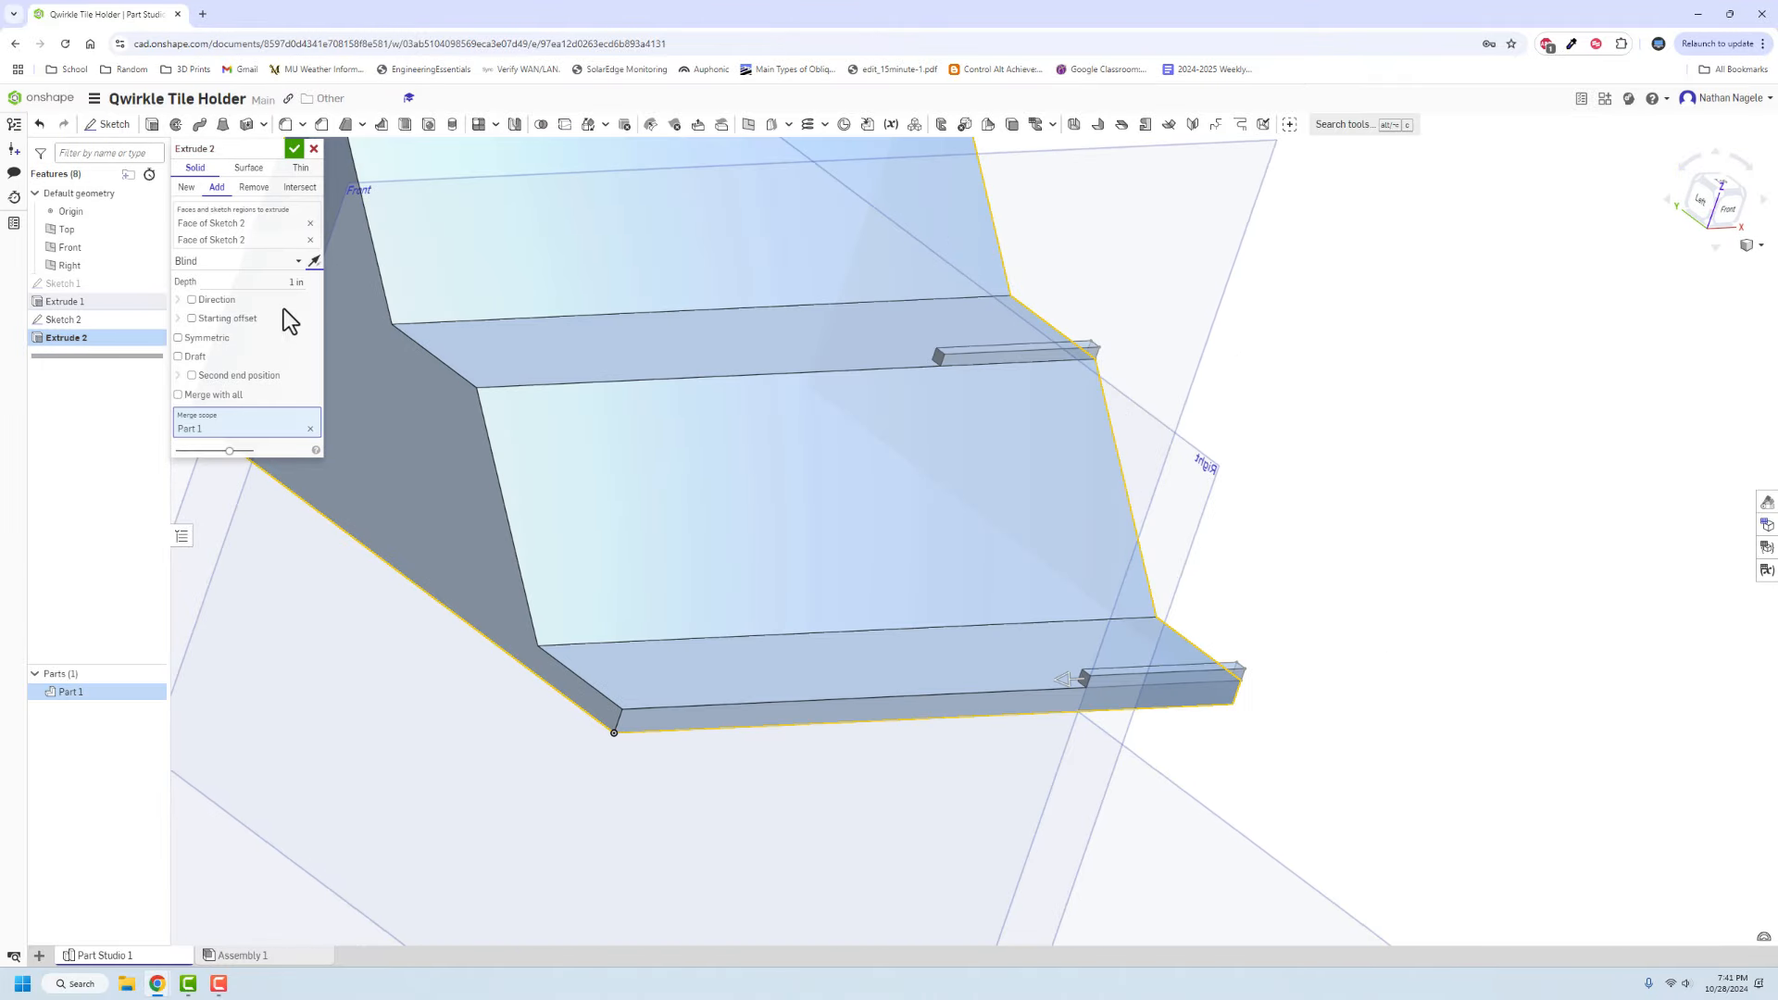
left_click(288, 261)
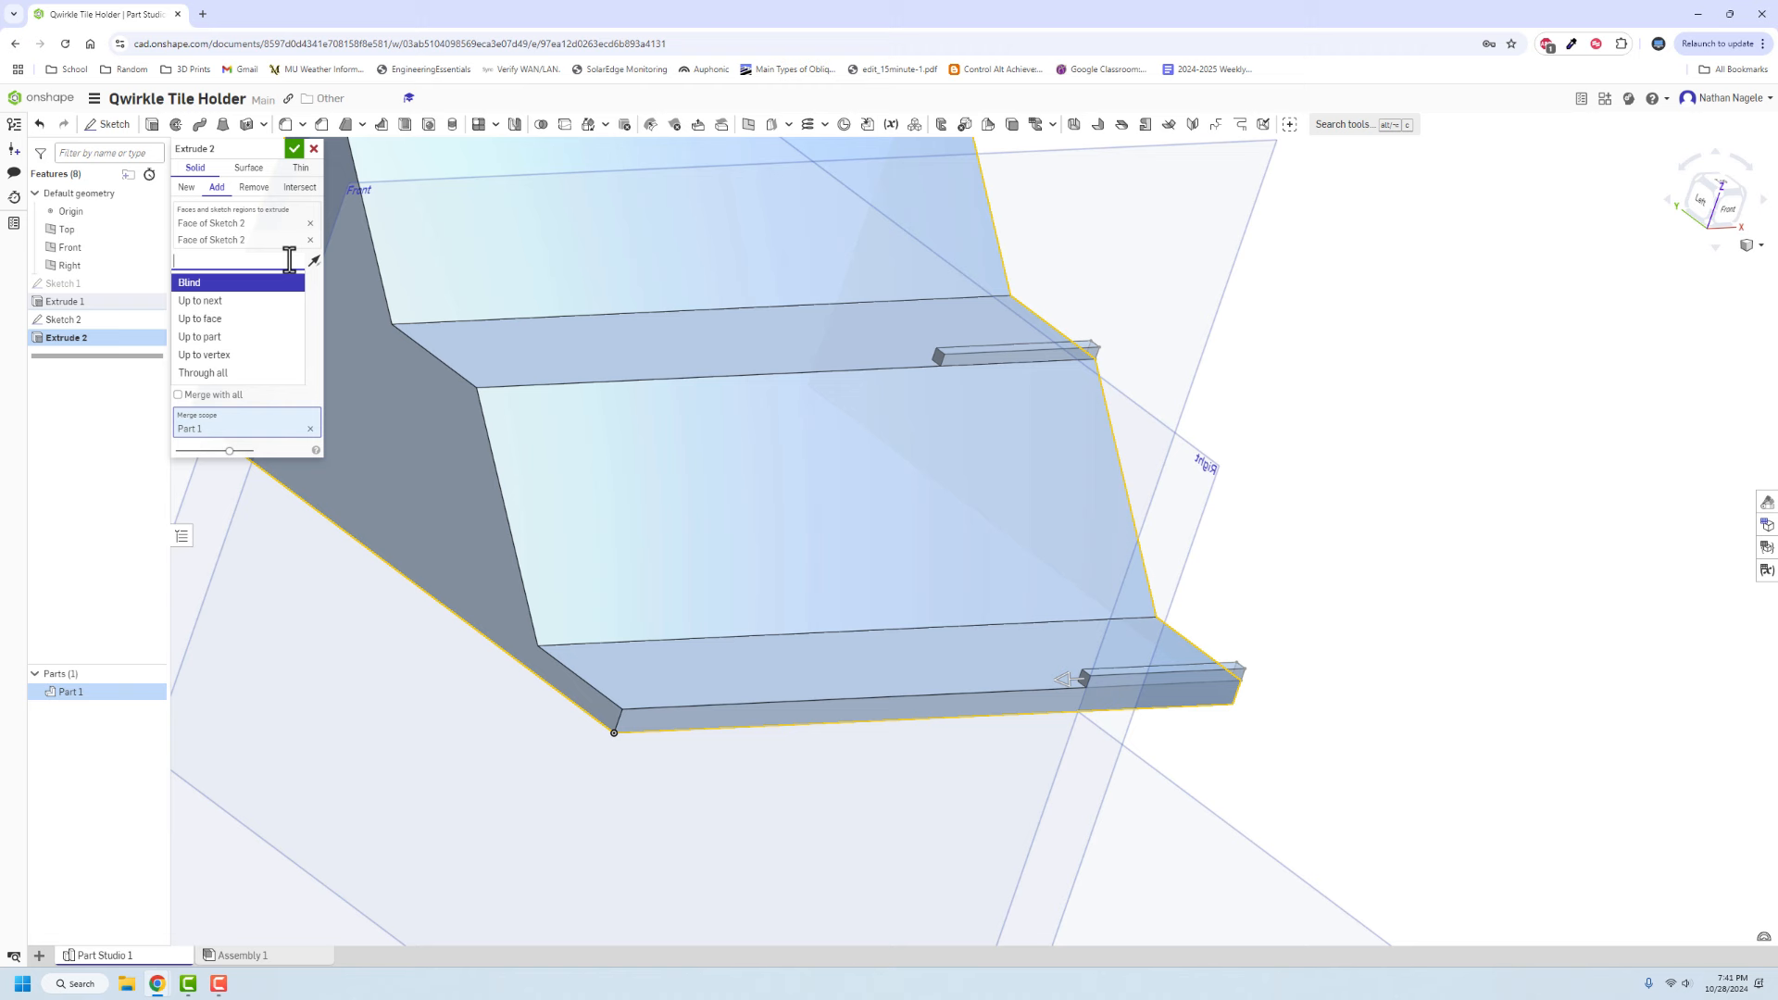
left_click(235, 318)
left_click(448, 441)
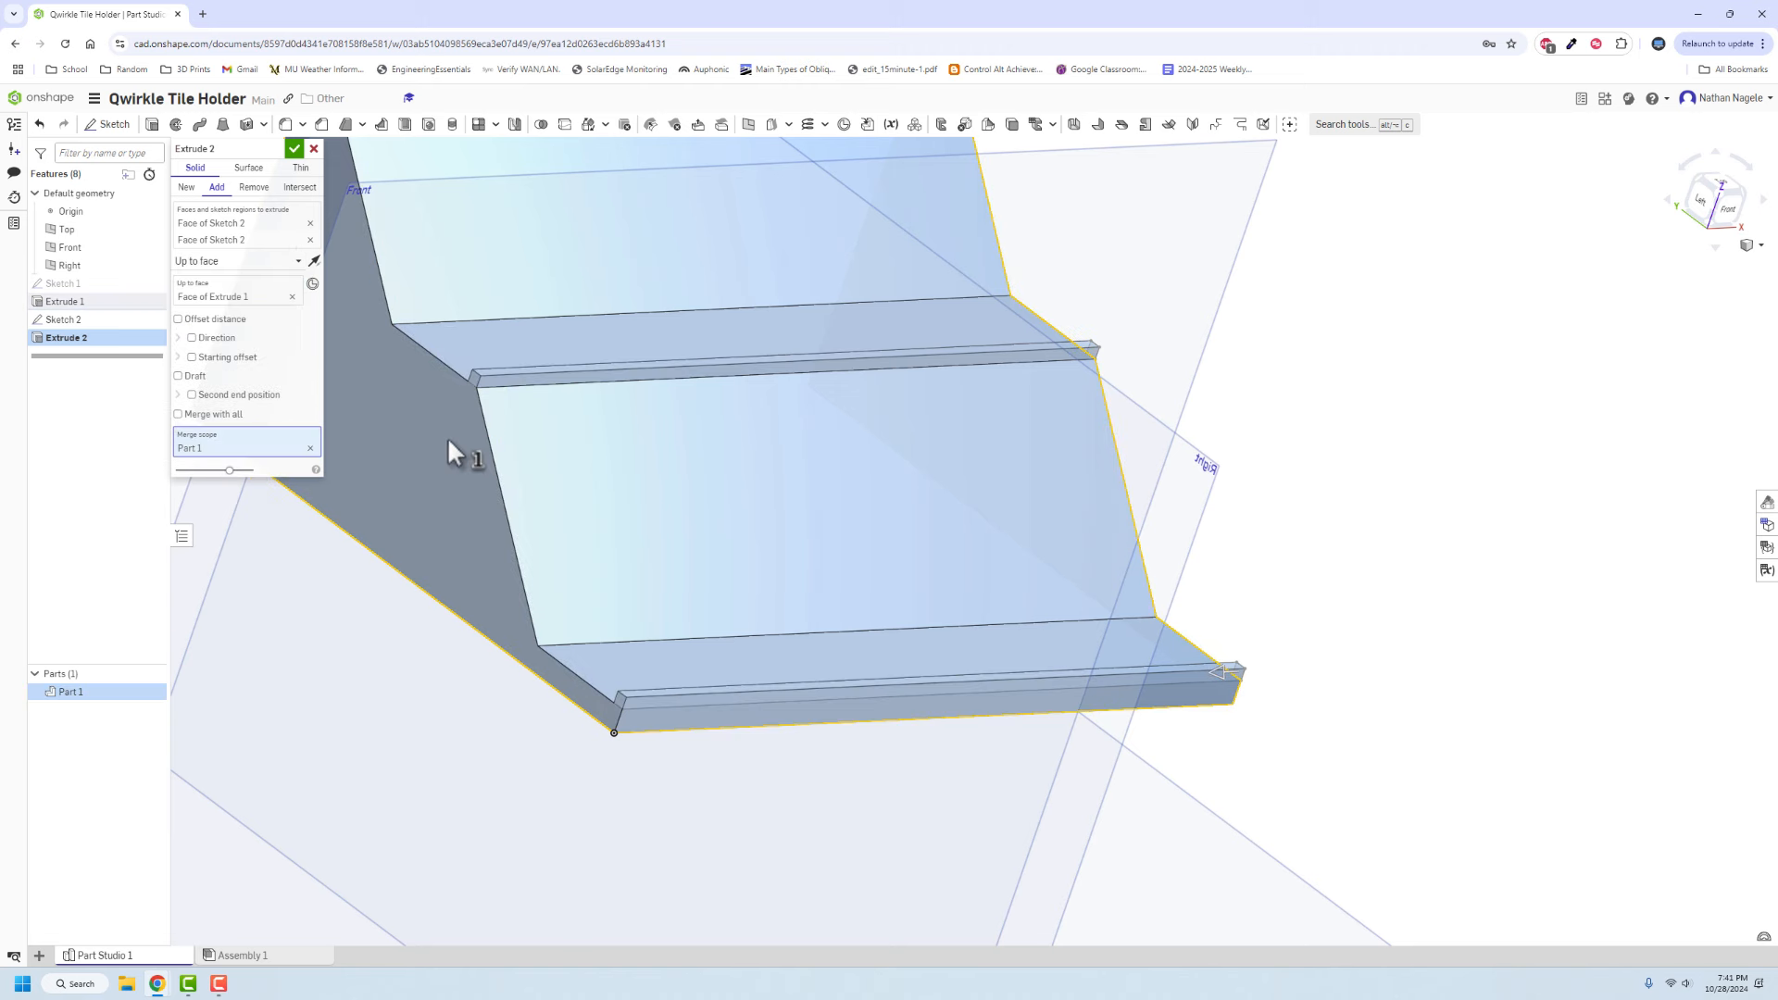
left_click(293, 148)
Start a distance-and-angle chamfer and set its distance to 1/16 in
right_click_drag(556, 482, 346, 363)
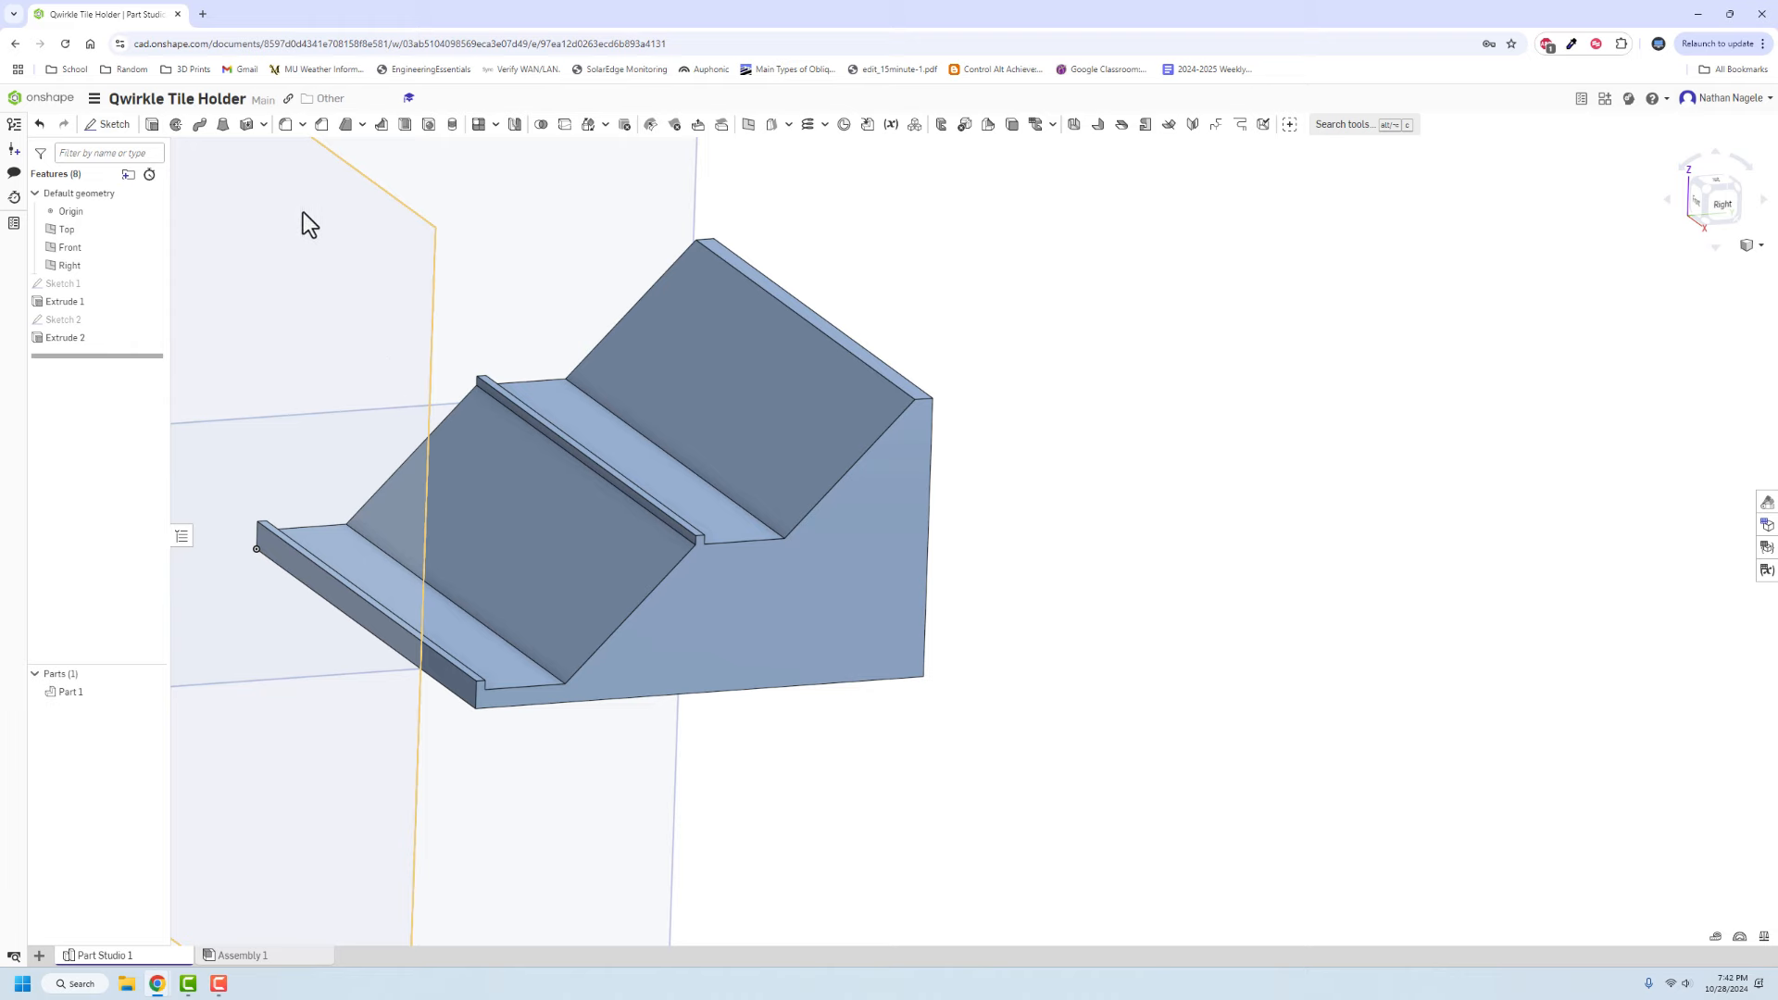
right_click_drag(302, 148, 429, 169)
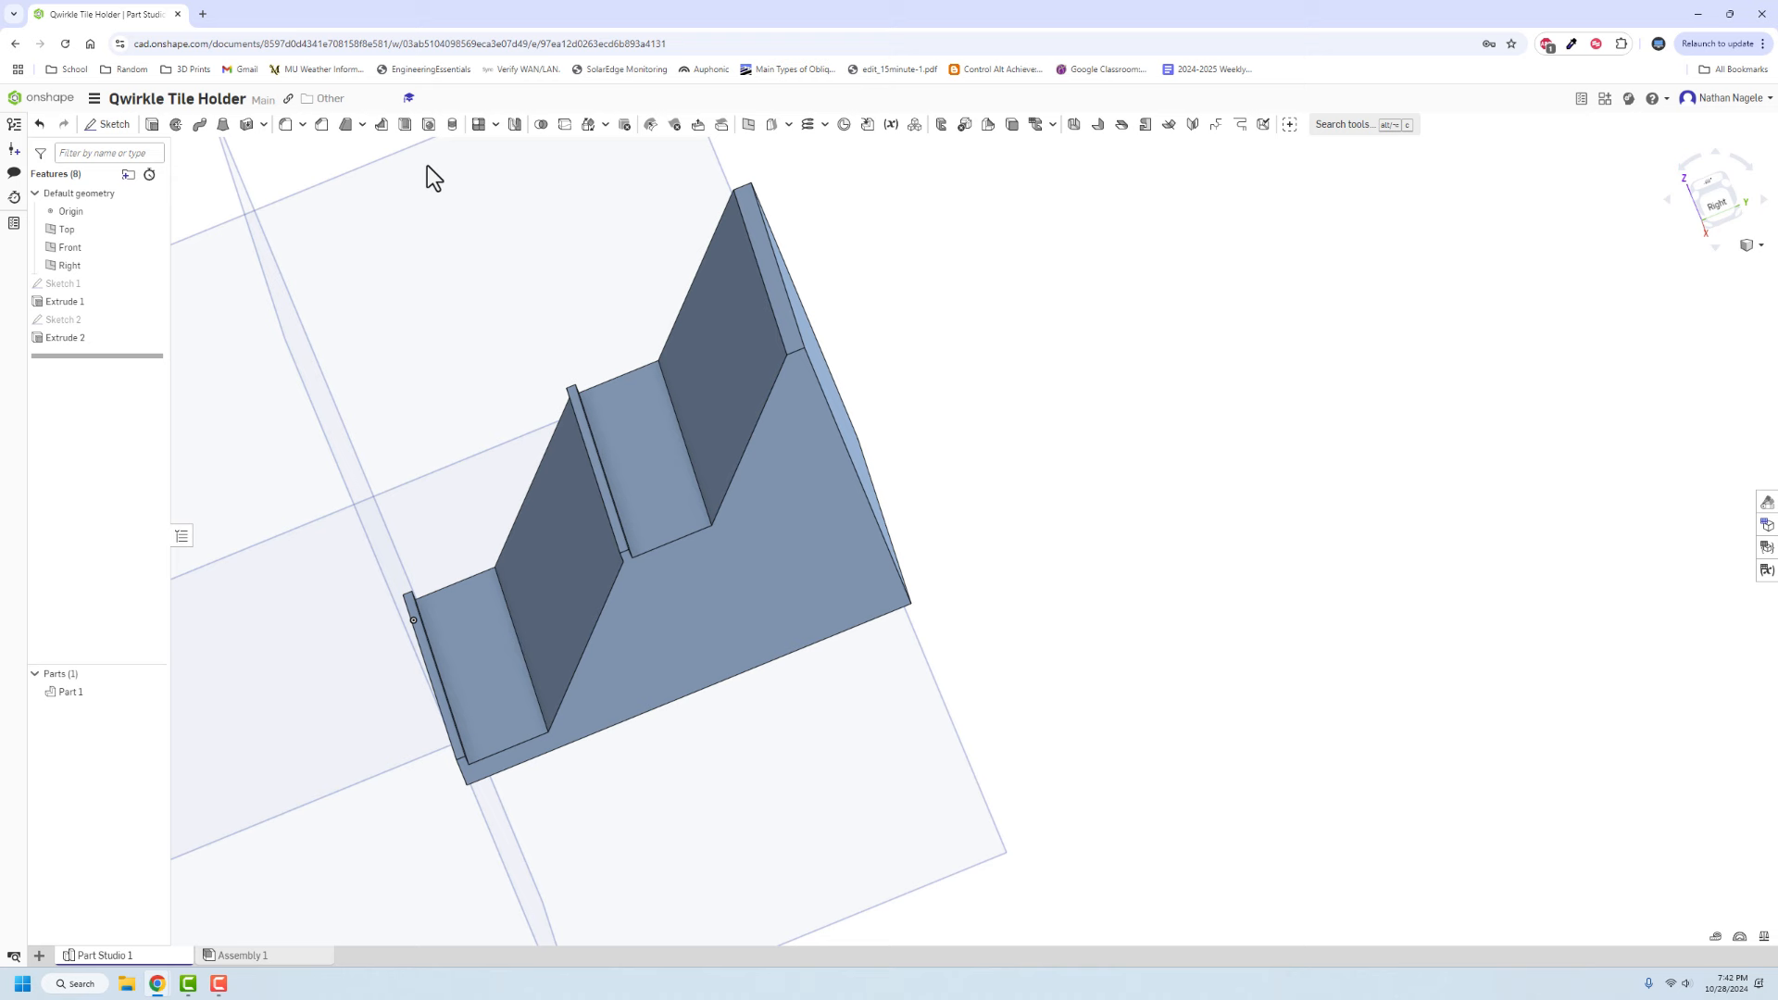
left_click(321, 126)
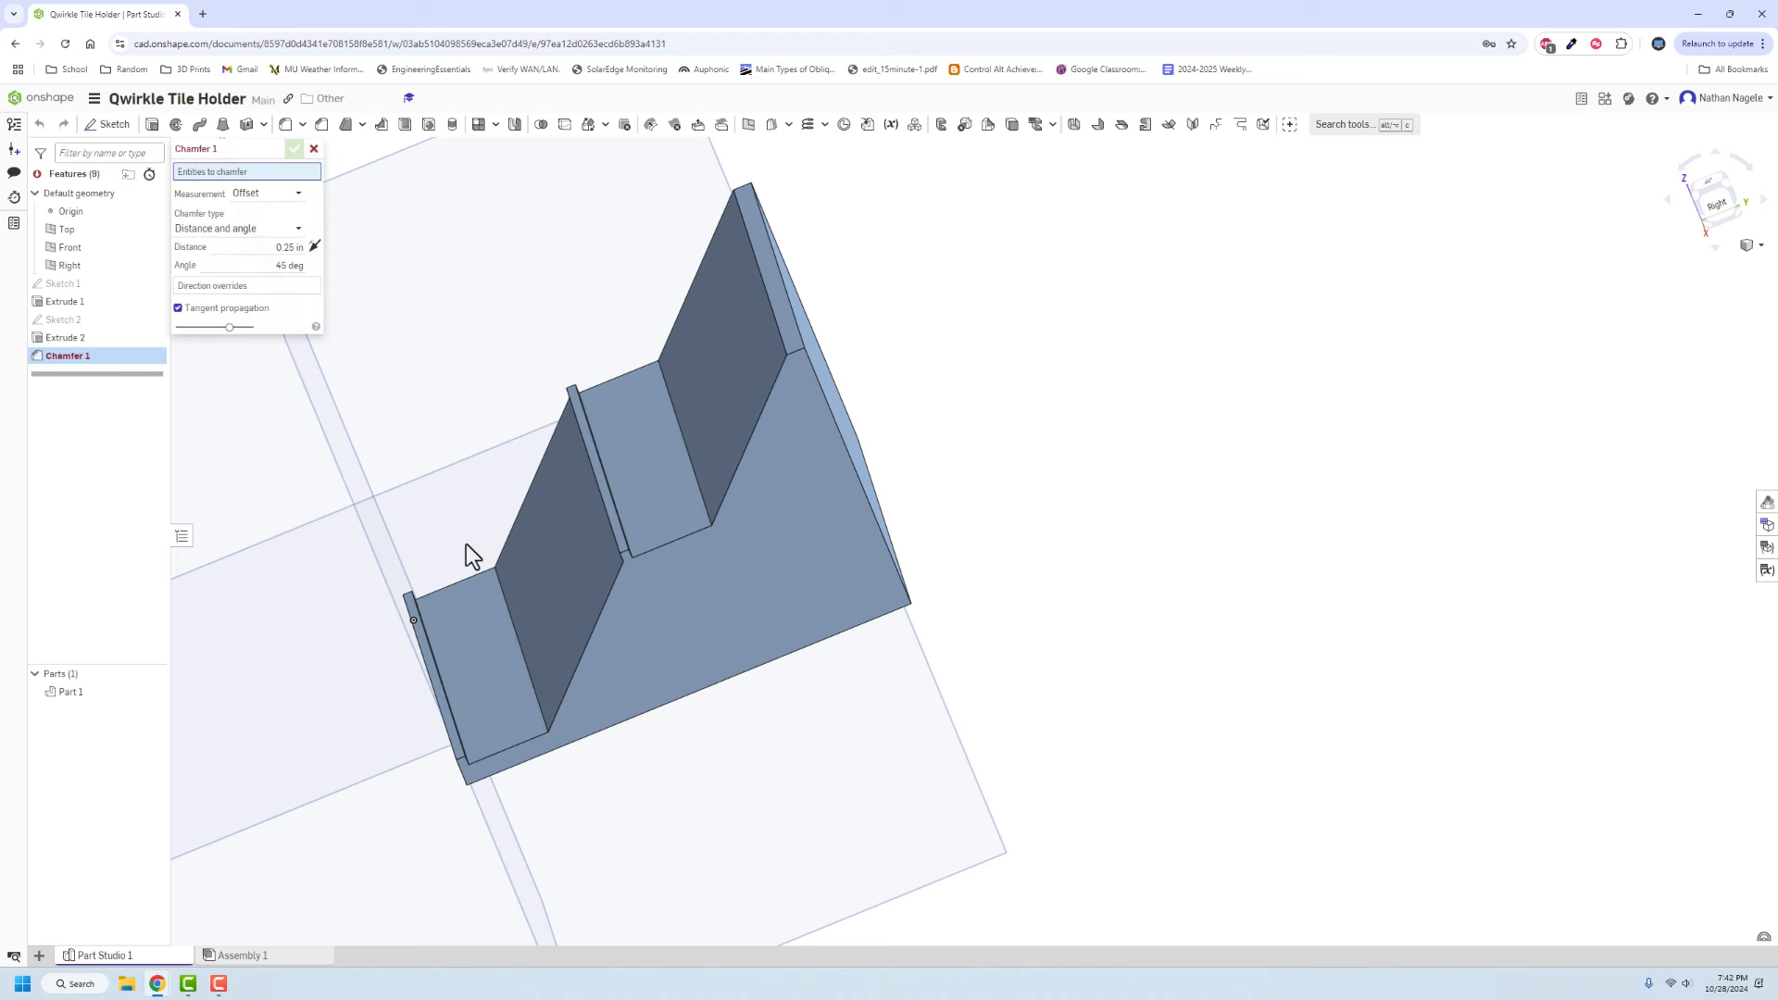
scroll(472, 528, "down", 3)
right_click_drag(476, 513, 389, 516)
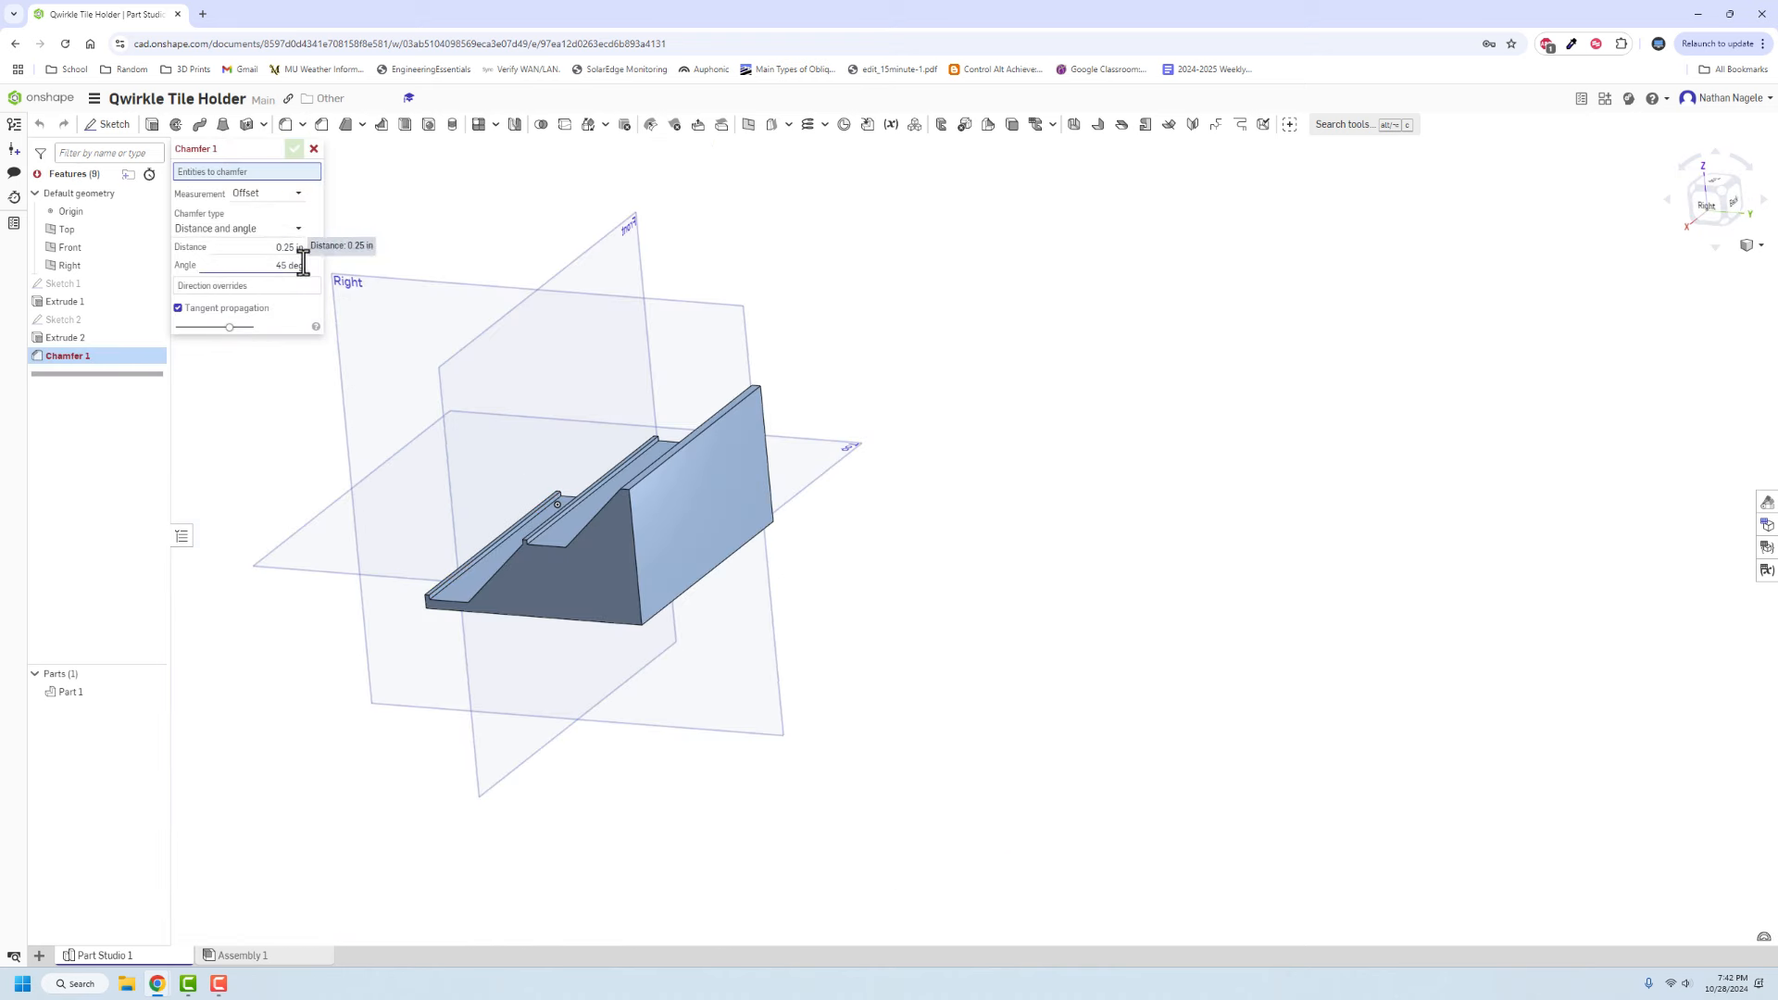
left_click(299, 248)
type("1/16")
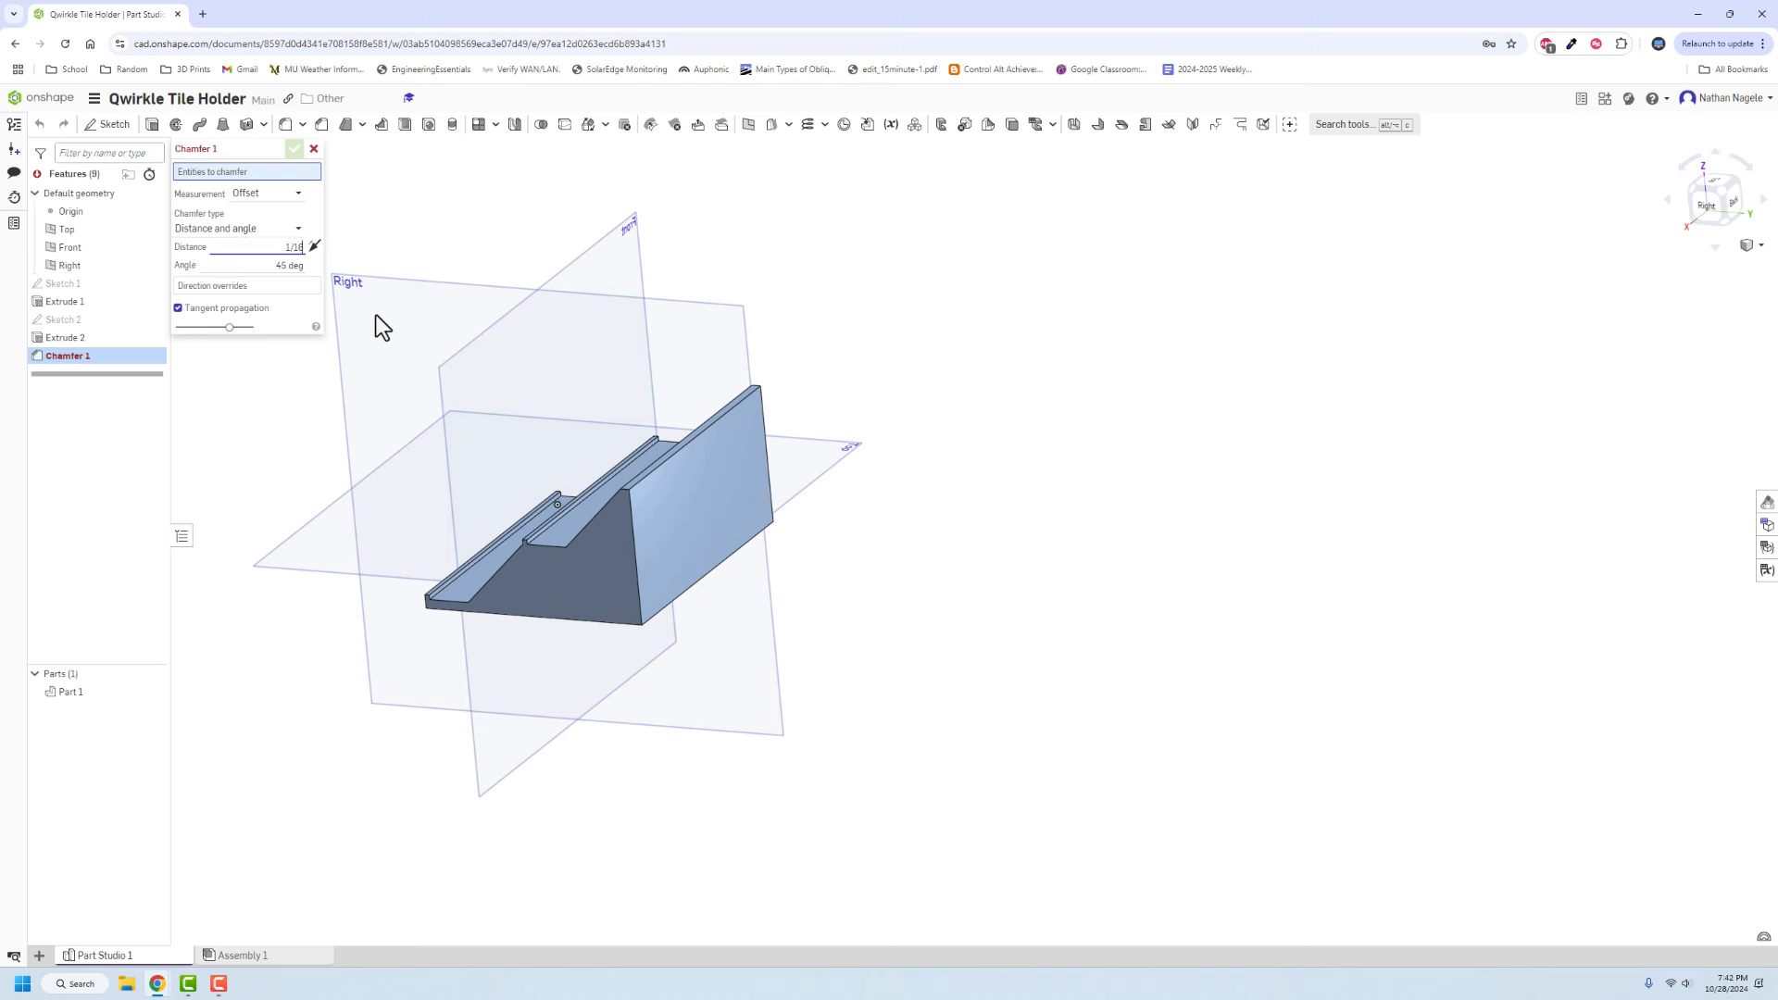
key("Return")
Try to apply the chamfer to the holder's sloped, ledge, side and front faces all at once
right_click_drag(496, 530, 911, 470)
scroll(598, 586, "up", 3)
left_click(600, 593)
left_click(850, 636)
left_click(917, 477)
left_click(1019, 557)
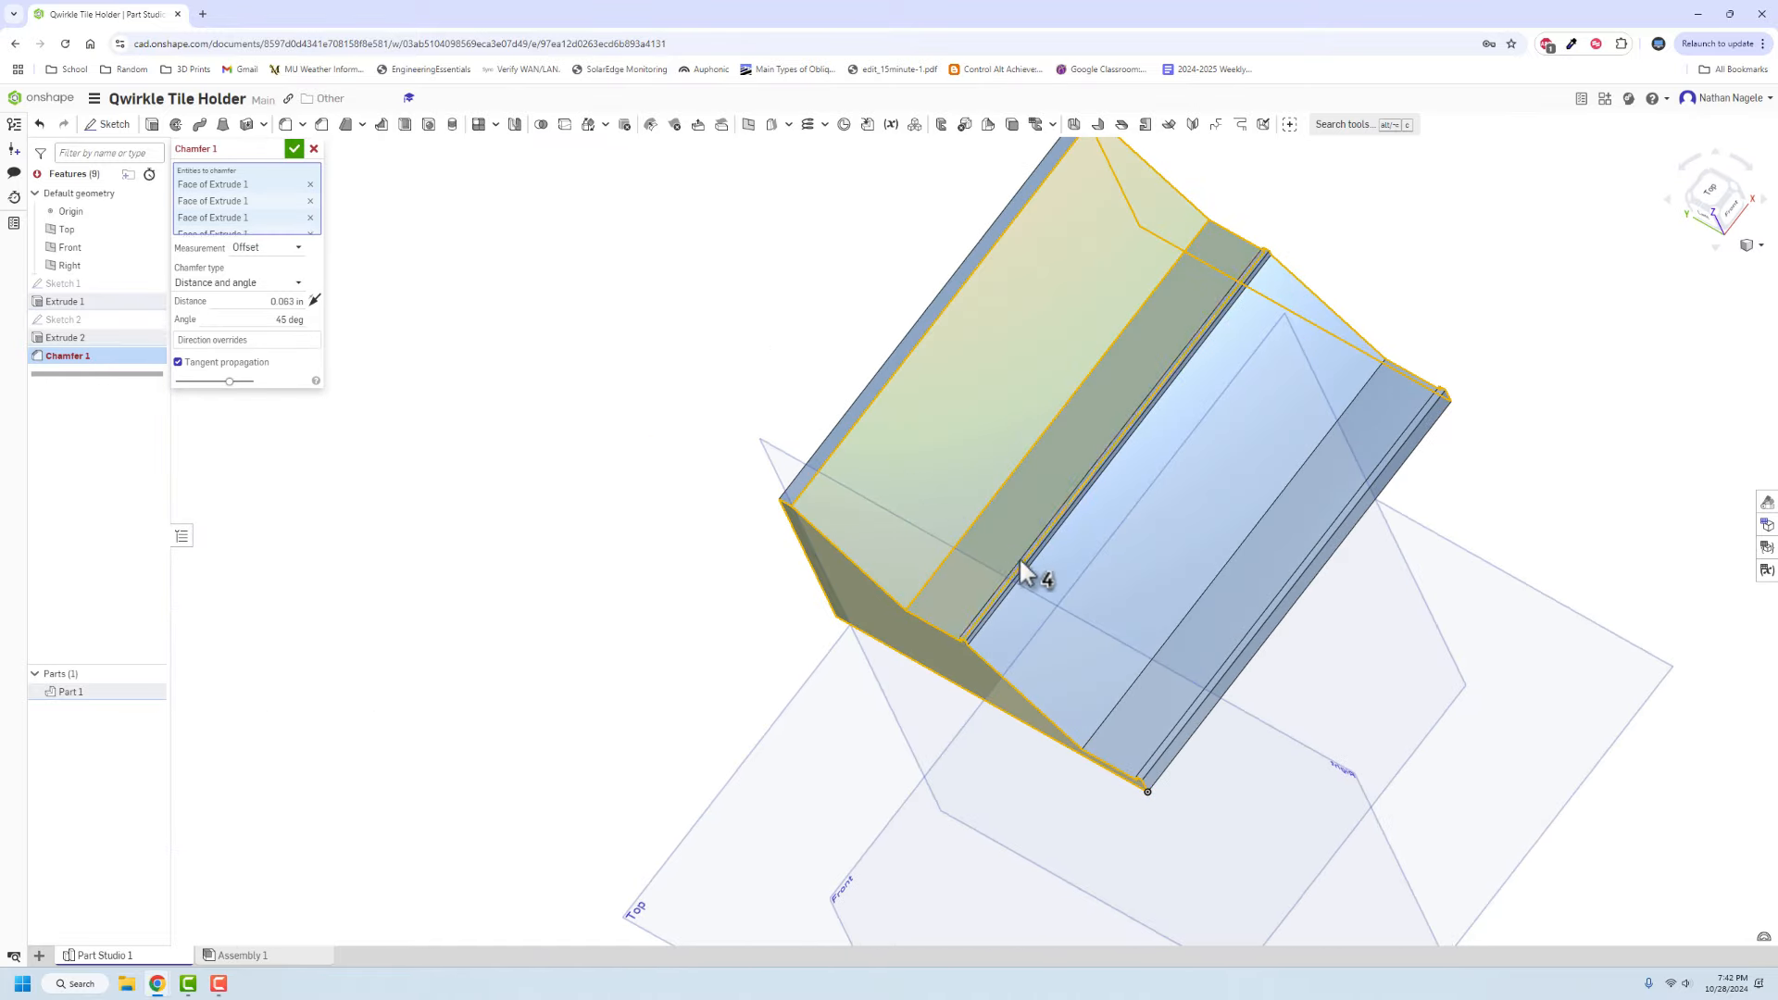
left_click(1065, 579)
left_click(1205, 643)
right_click_drag(1117, 652, 1241, 581)
left_click(1108, 752)
left_click(1242, 581)
right_click_drag(930, 574, 1157, 609)
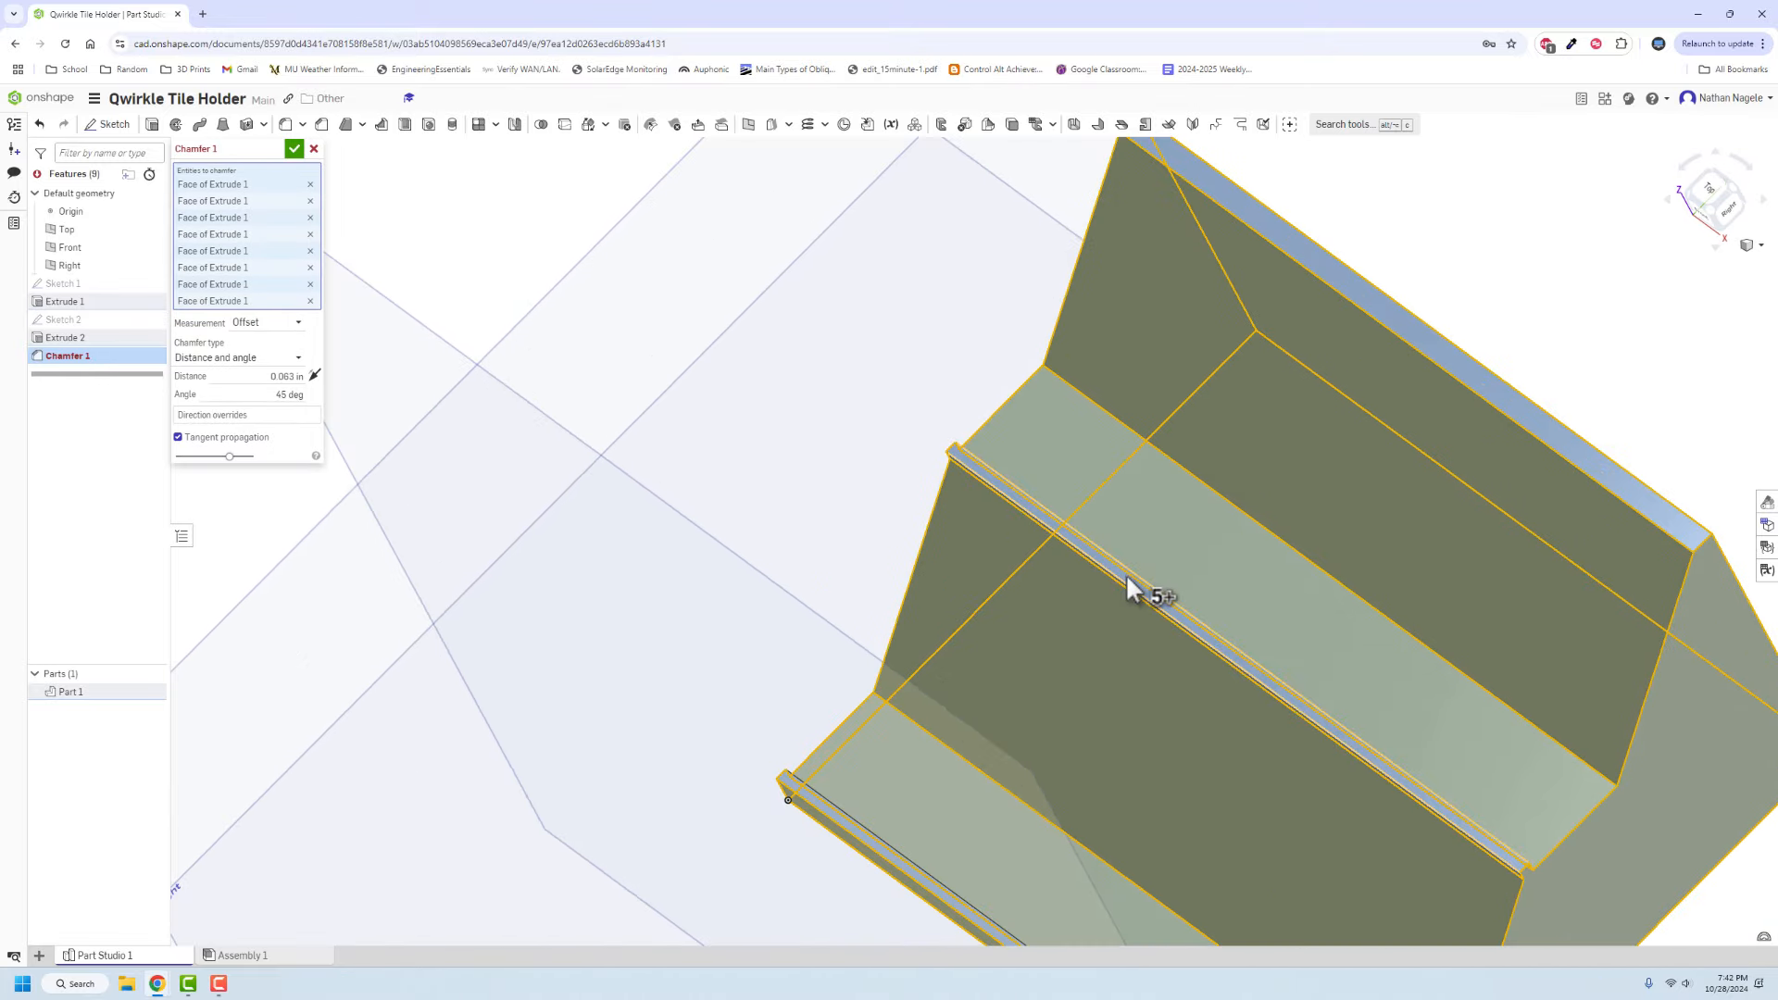
right_click_drag(930, 629, 882, 555)
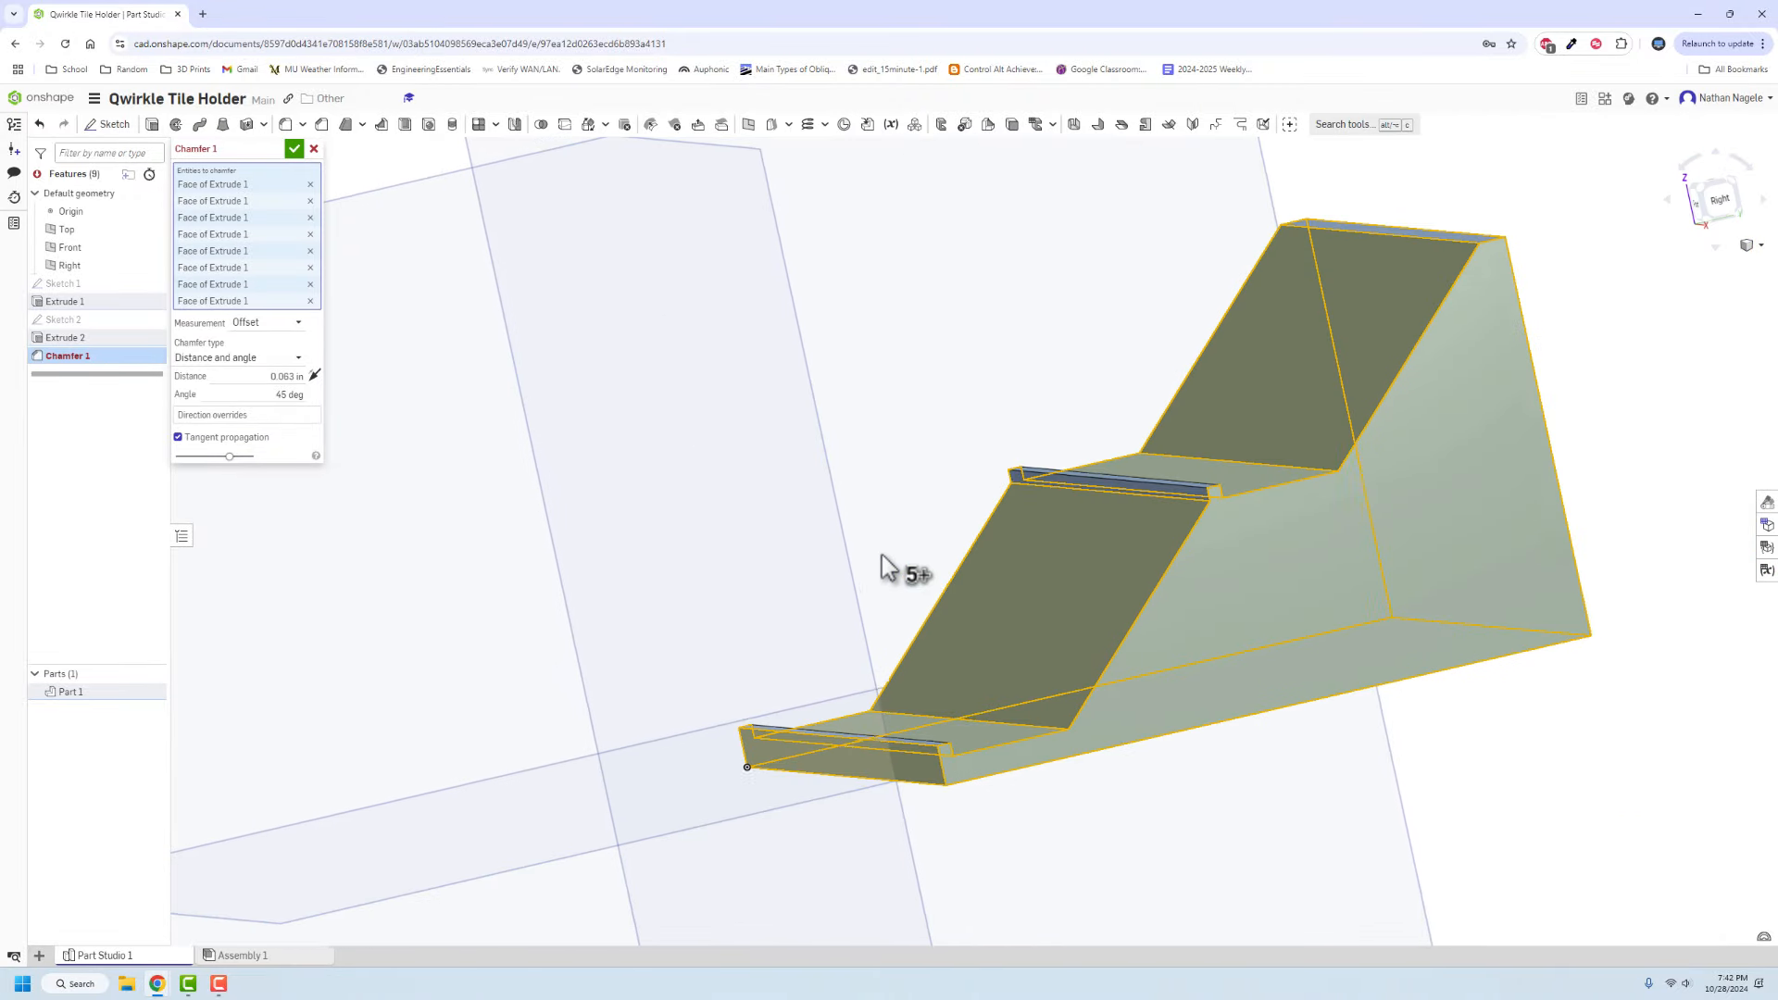
left_click(294, 149)
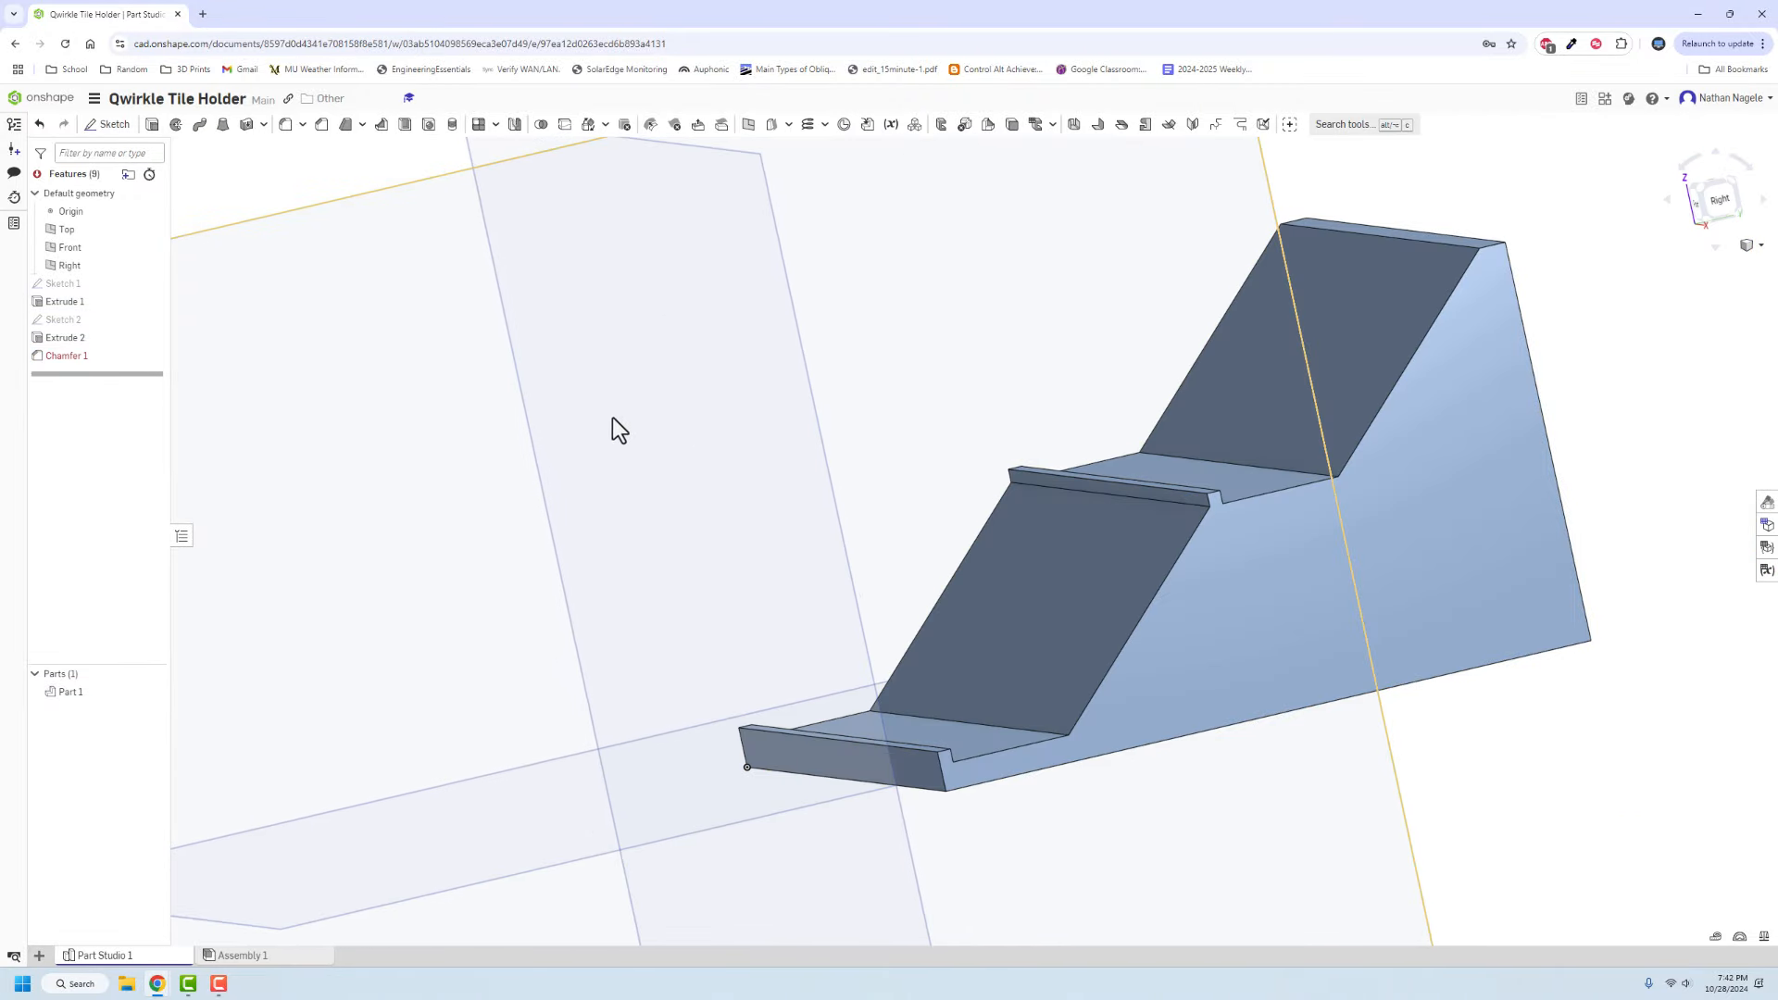
Delete the chamfer that was applied to the holder's faces
mouse_move(122, 358)
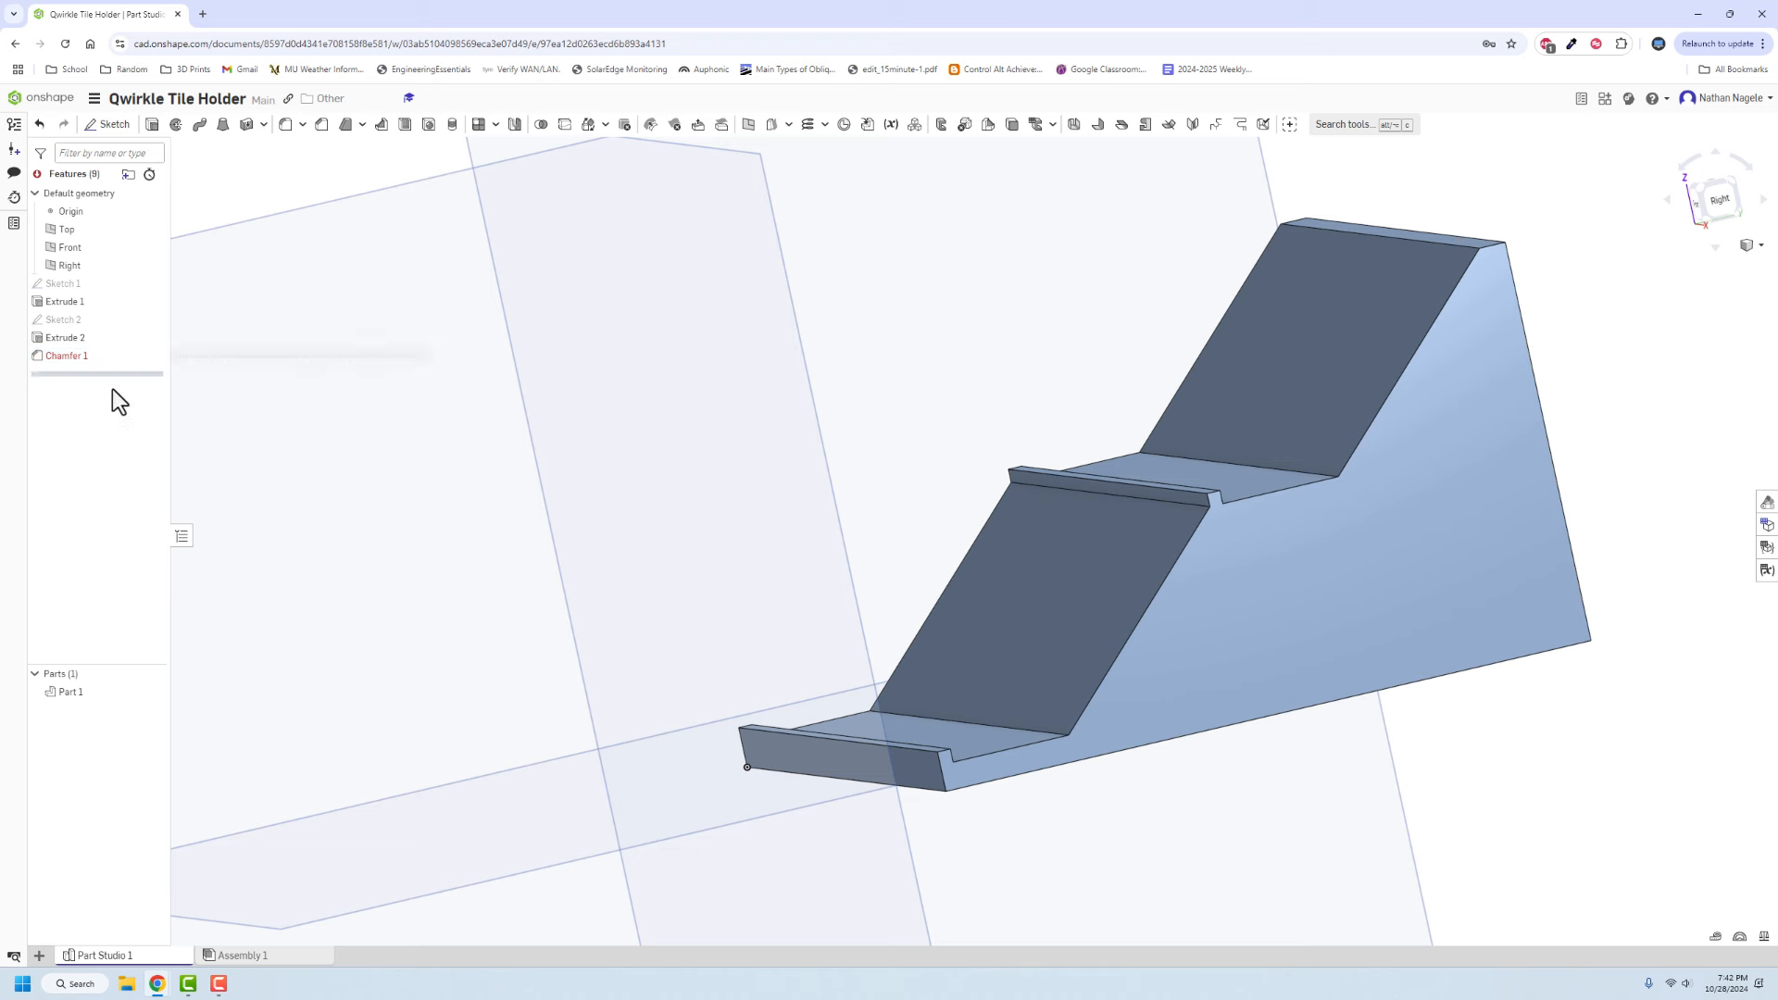
right_click(62, 363)
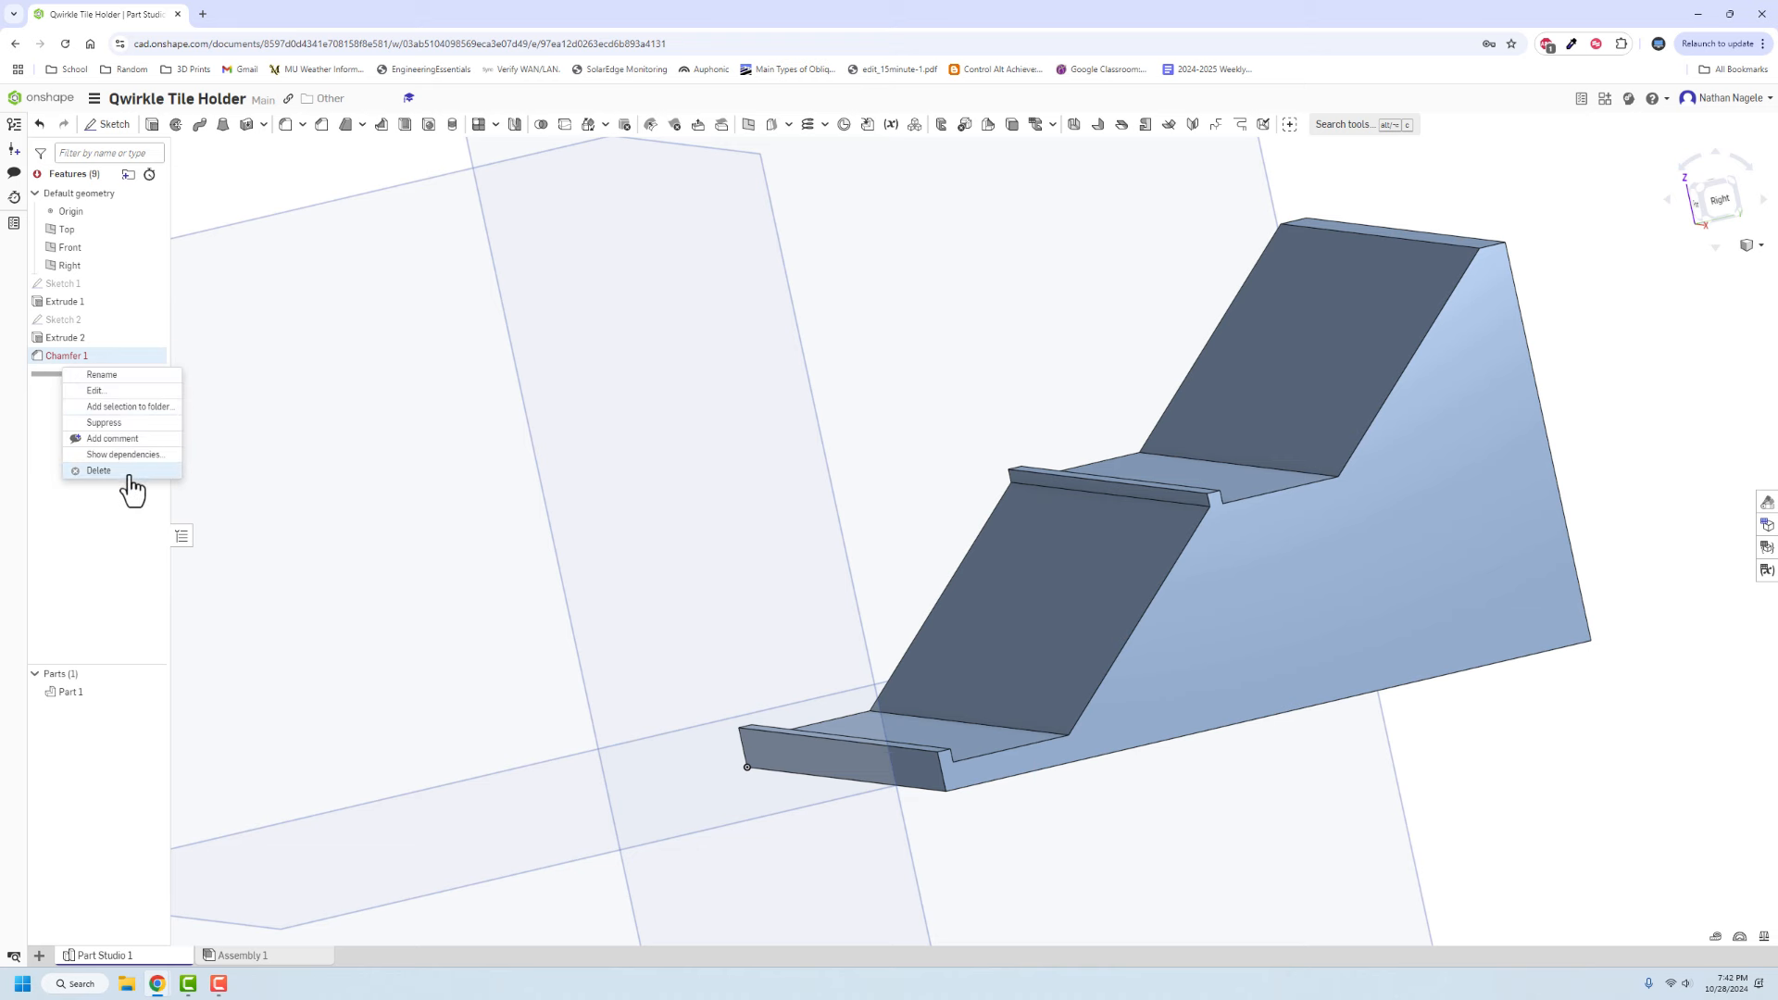
left_click(98, 471)
Try a 0.063 in, 45-degree chamfer on only the stepped side face and delete the chamfer feature
right_click_drag(487, 379, 517, 376)
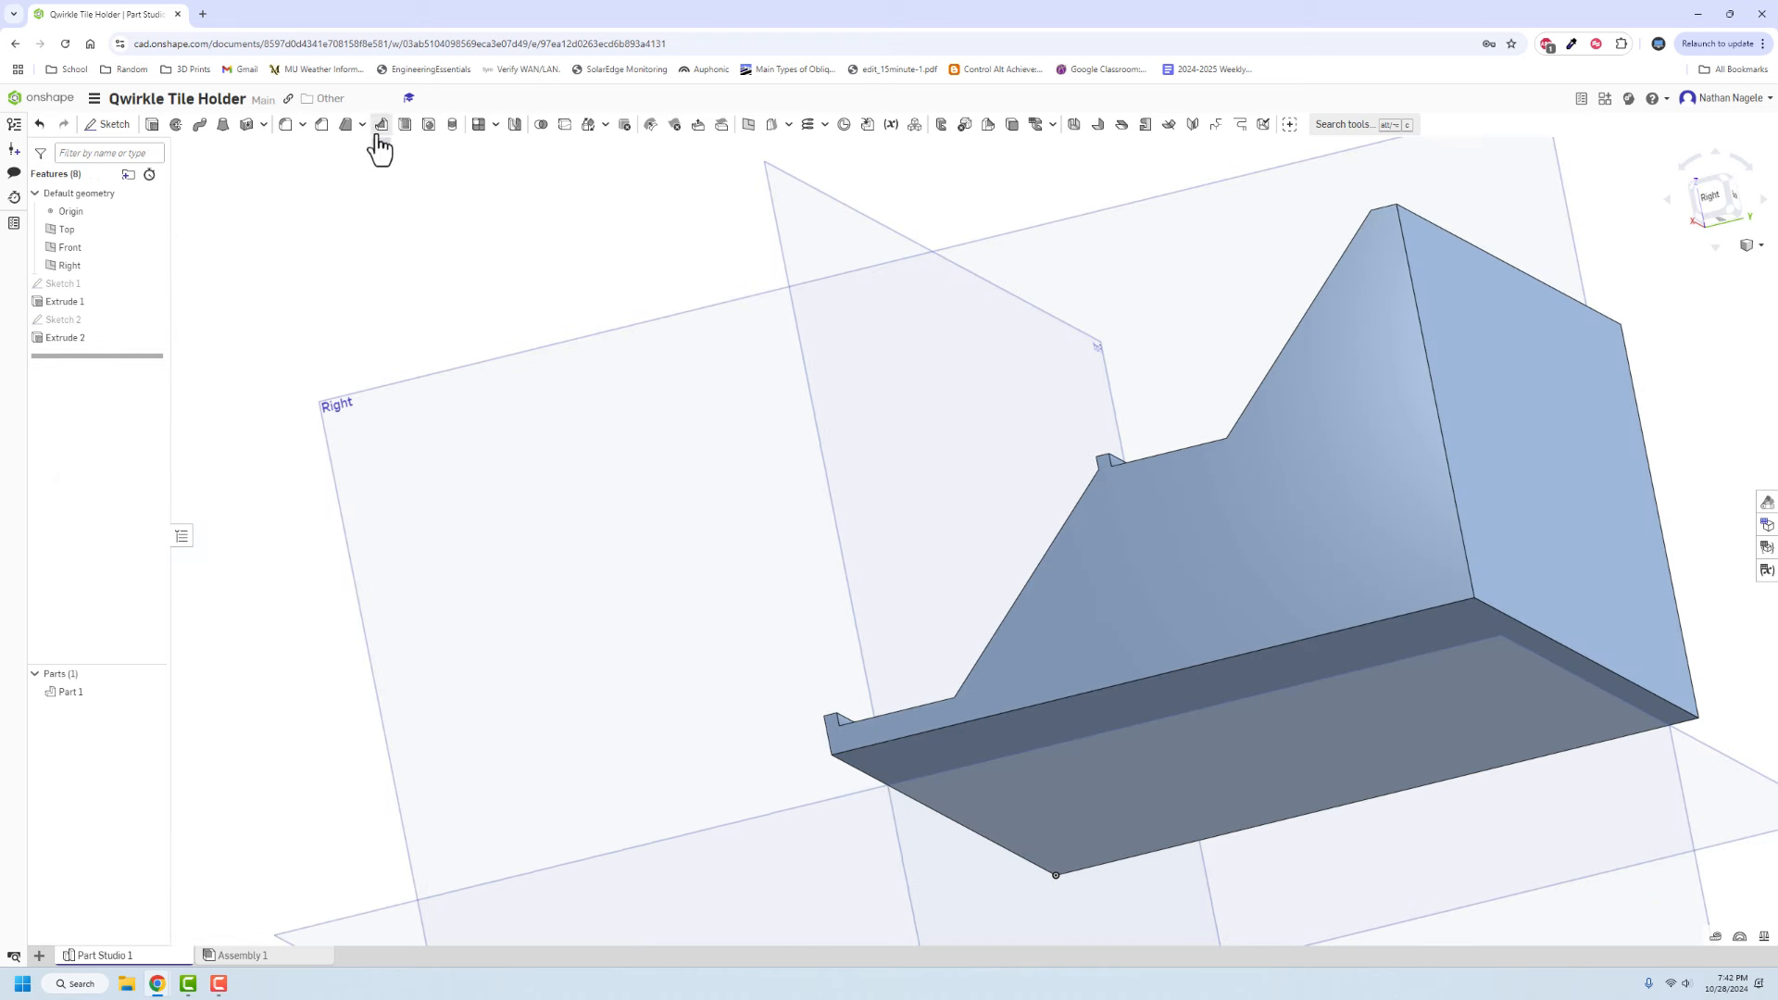
left_click(321, 126)
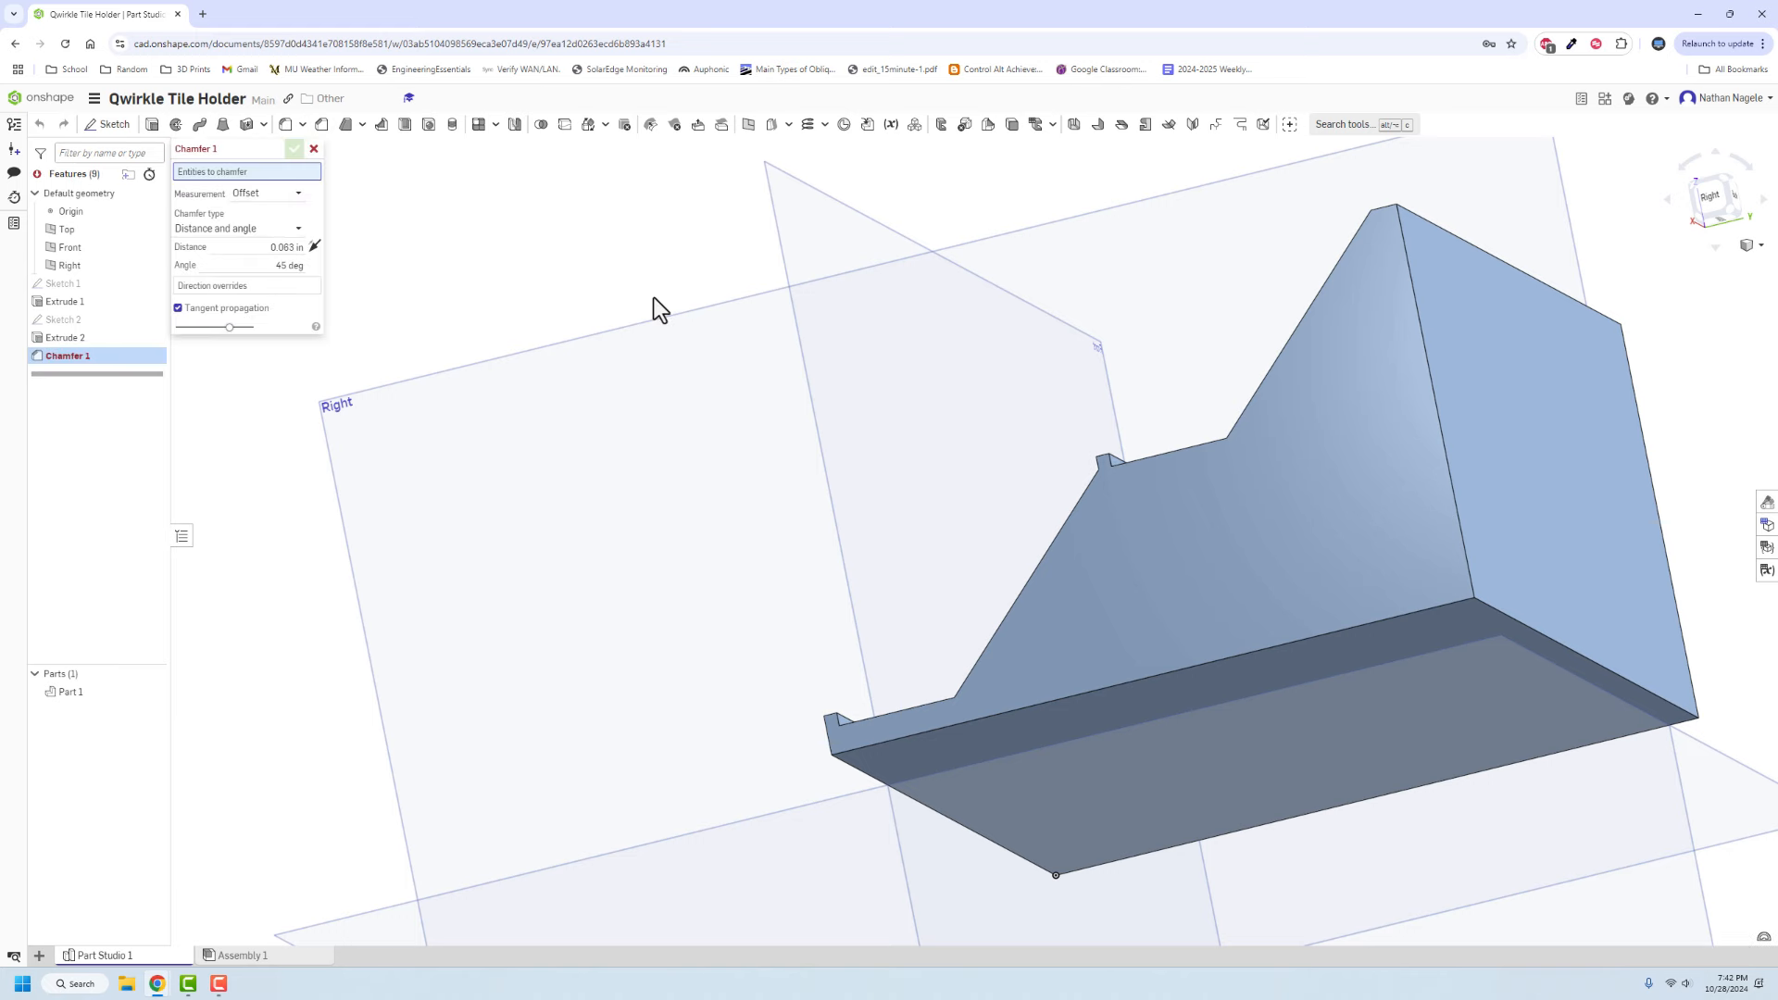
right_click_drag(654, 297, 1193, 657)
left_click(1287, 659)
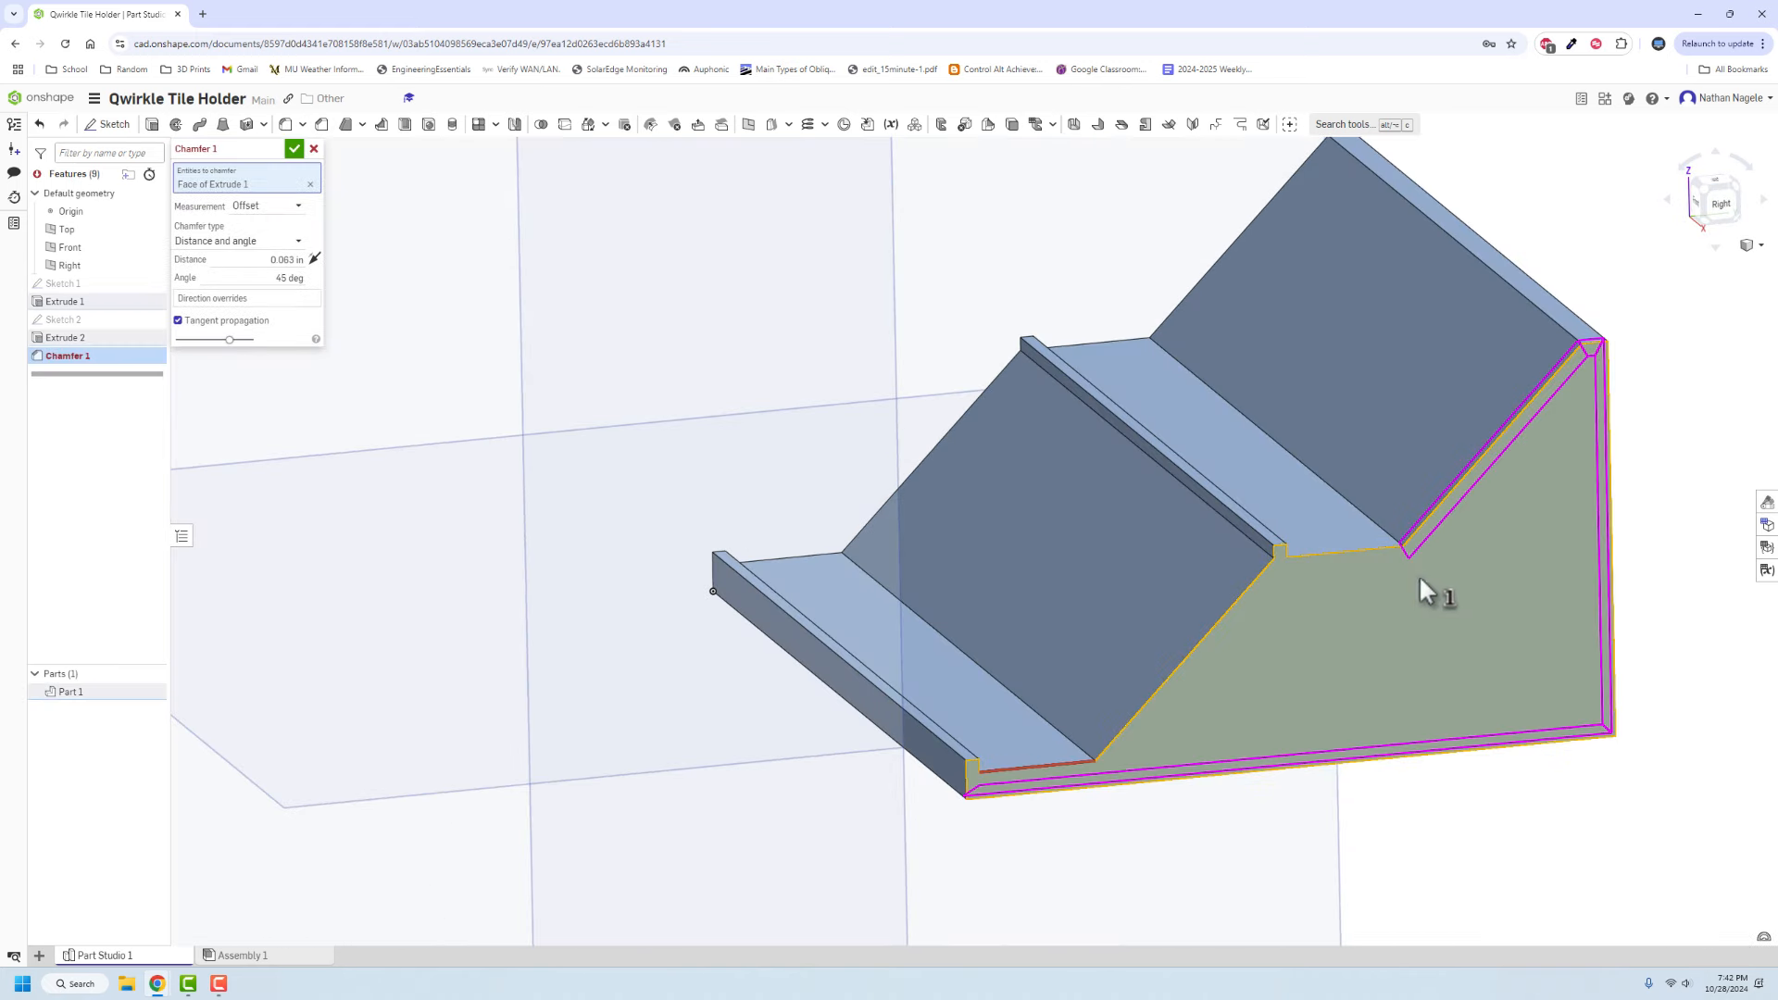
left_click(313, 149)
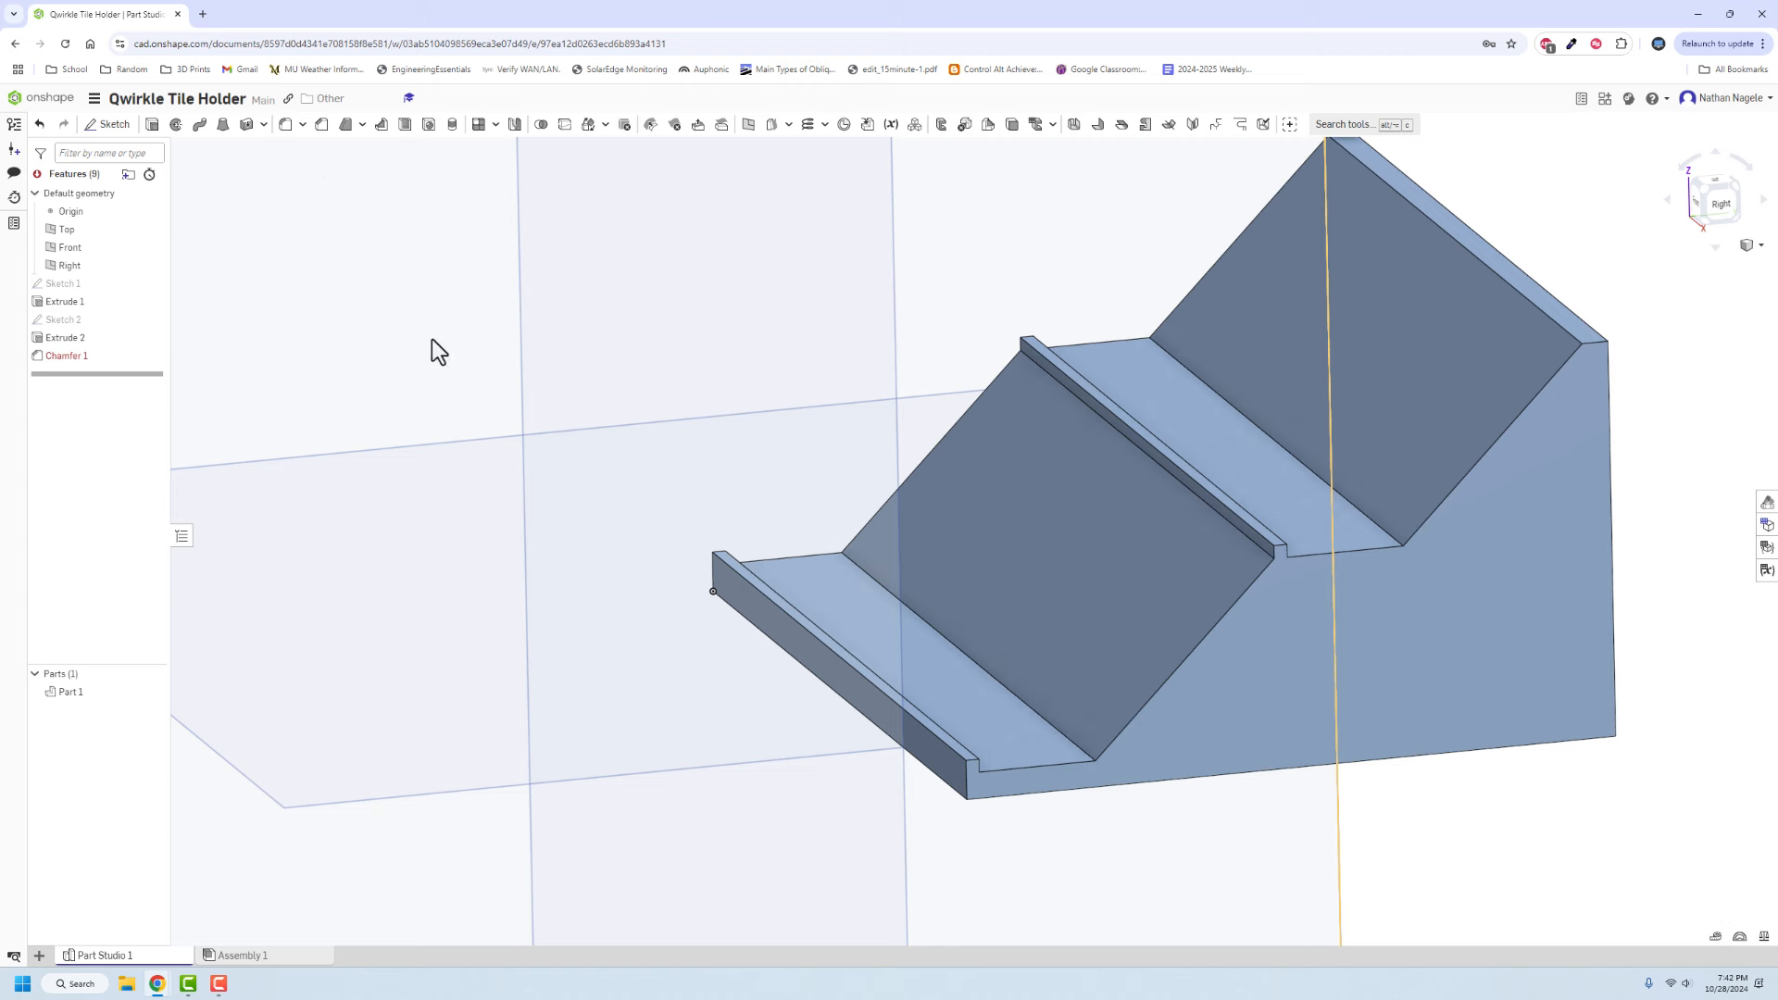
right_click(91, 361)
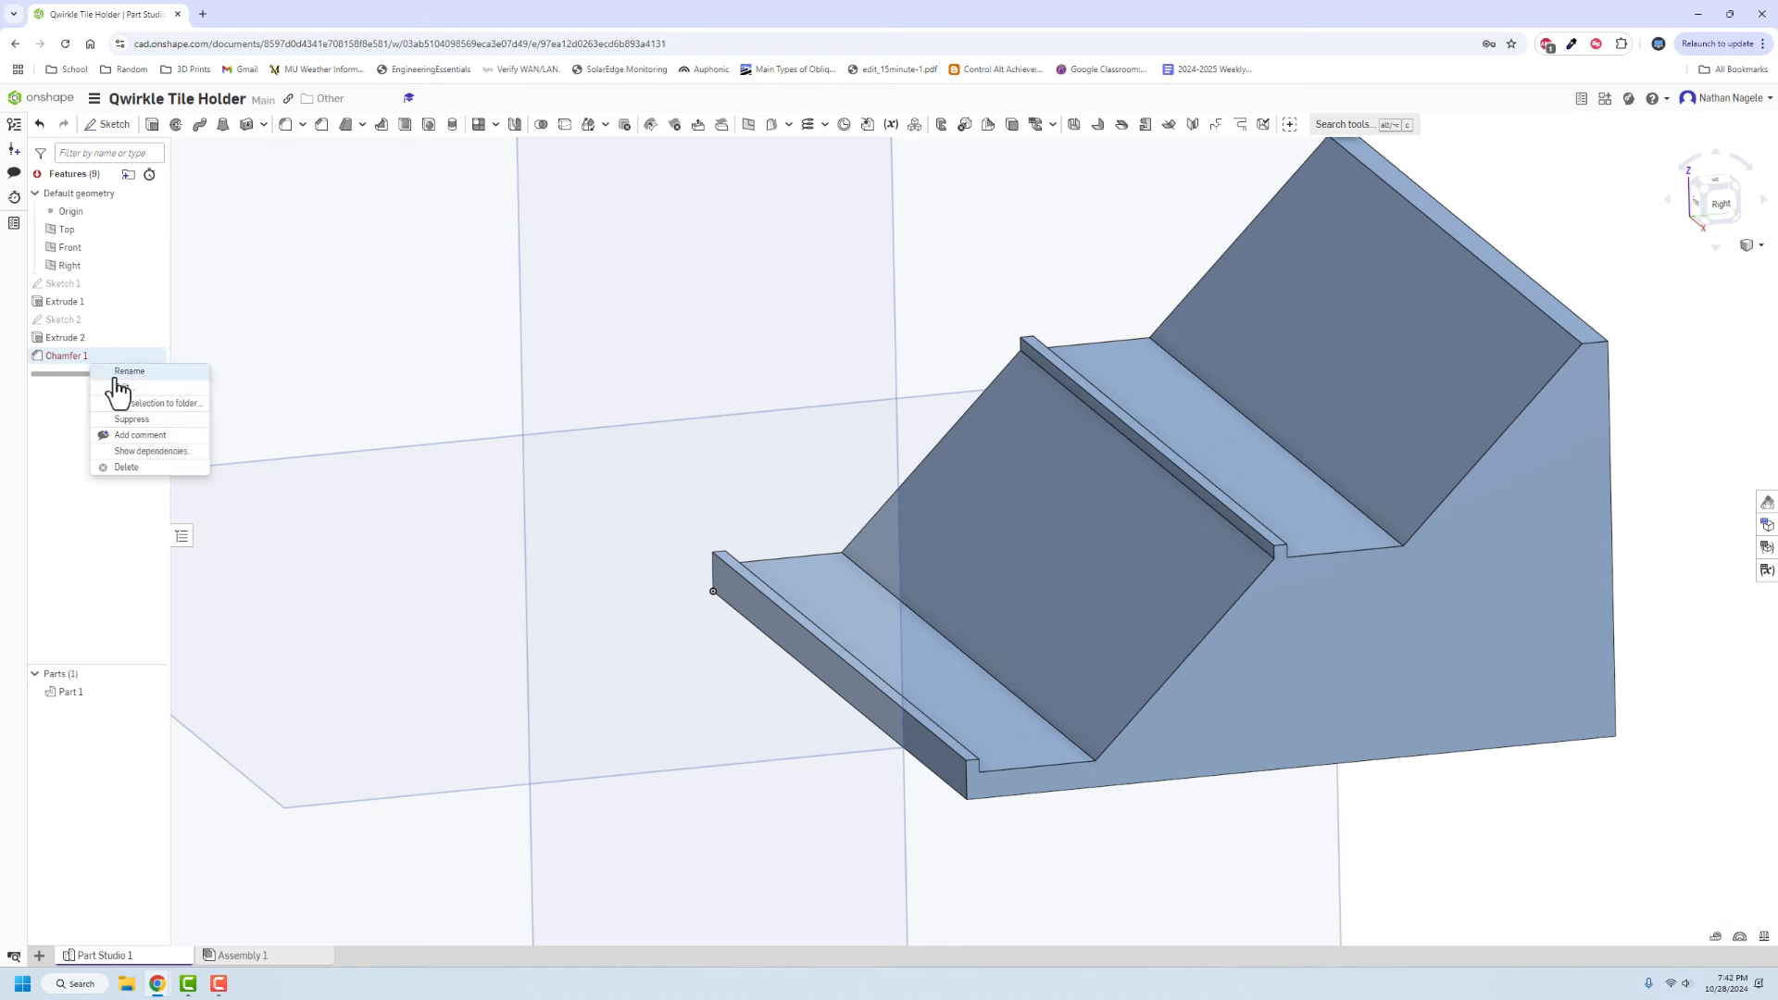
left_click(157, 468)
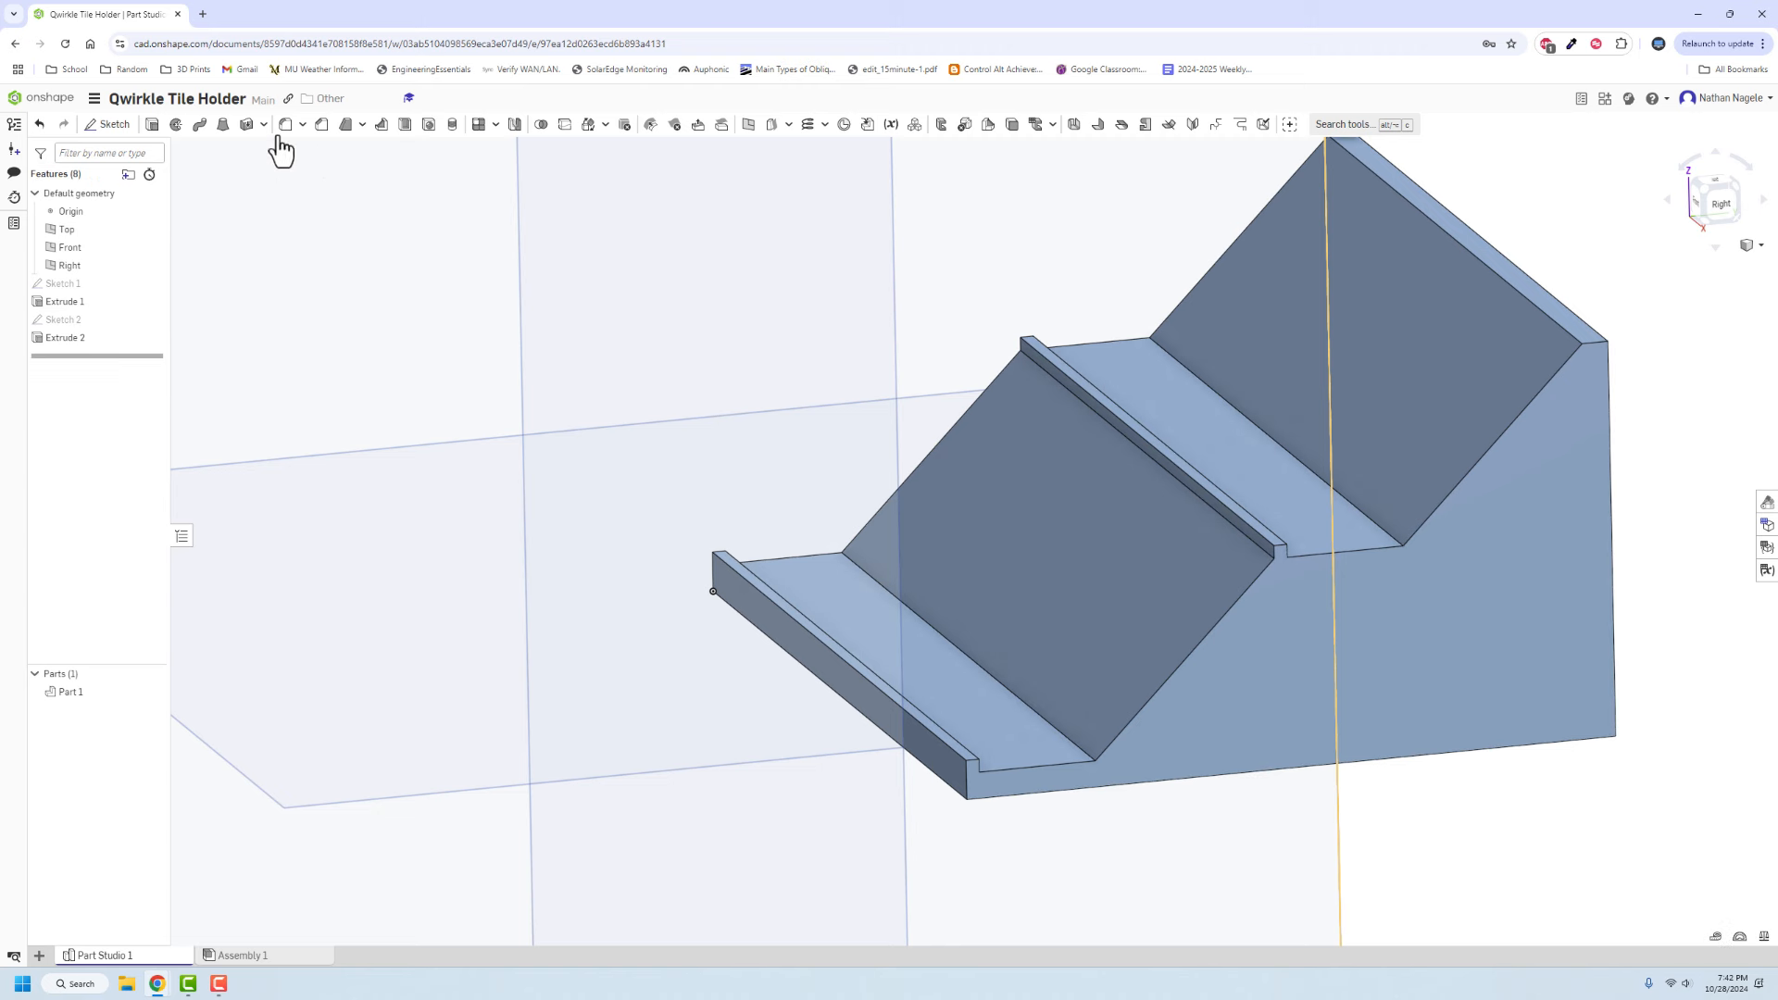
Try to chamfer the long upper and lower edges of both sloped faces with a 0.063 in distance at 45 degrees
left_click(327, 136)
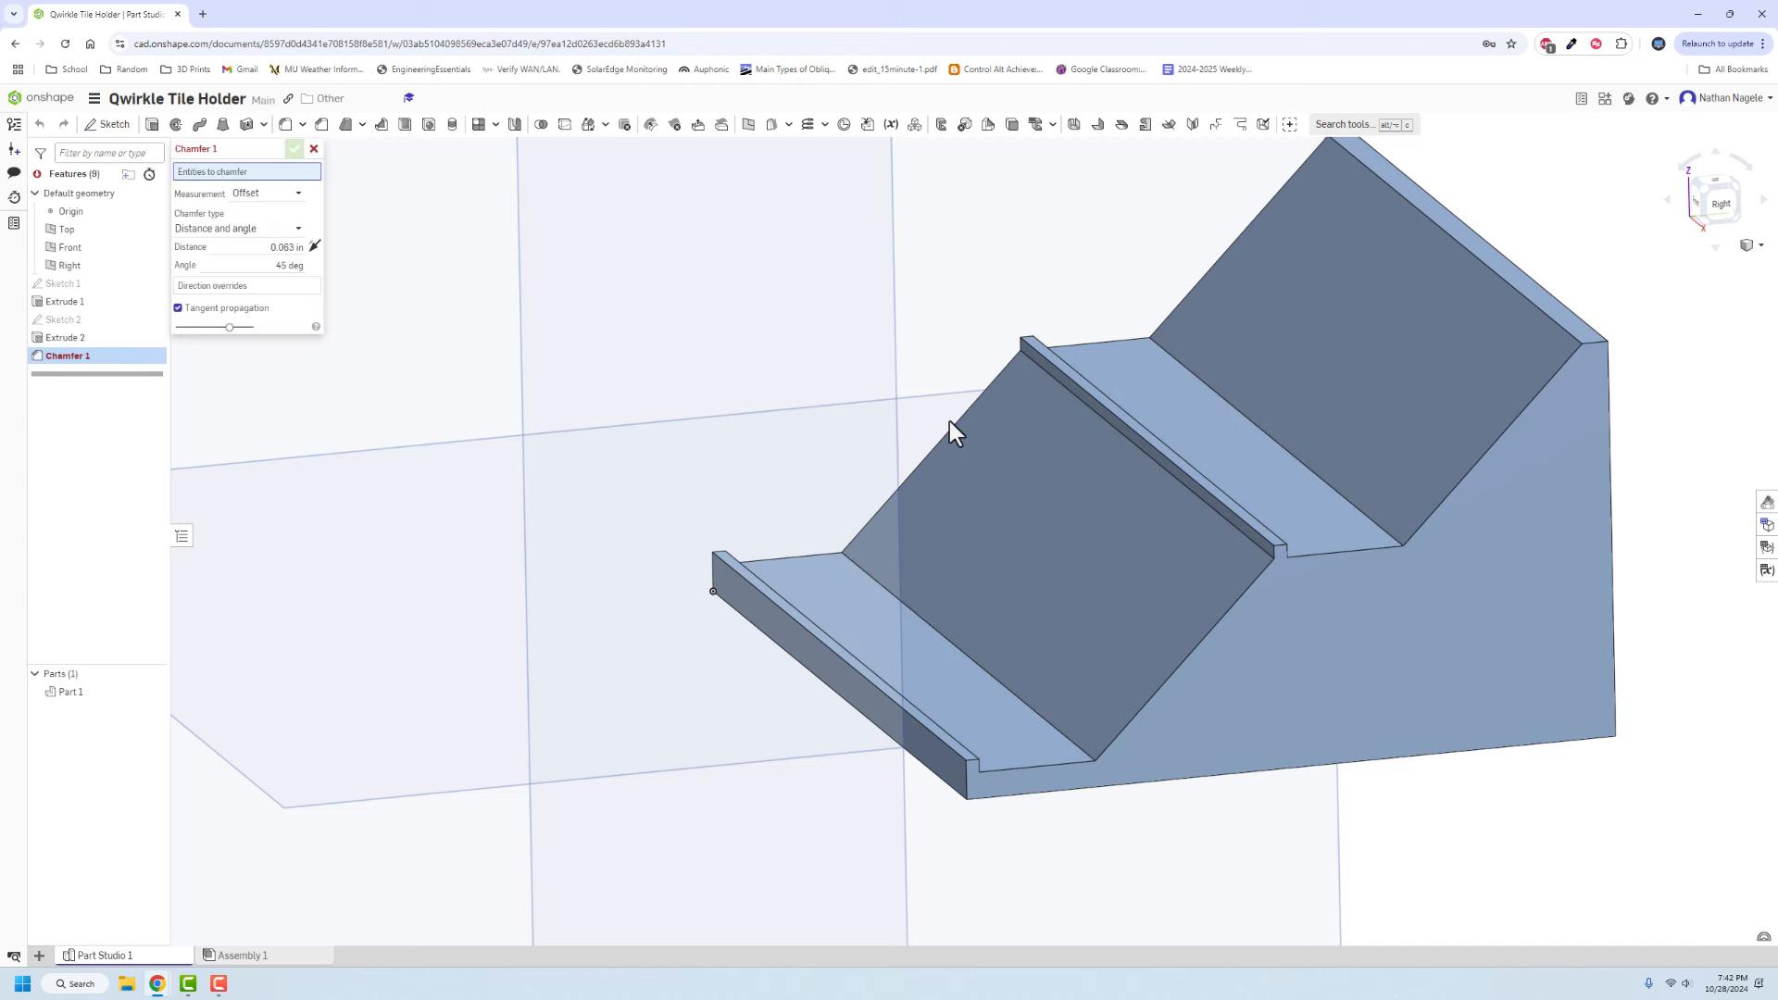
left_click(1241, 533)
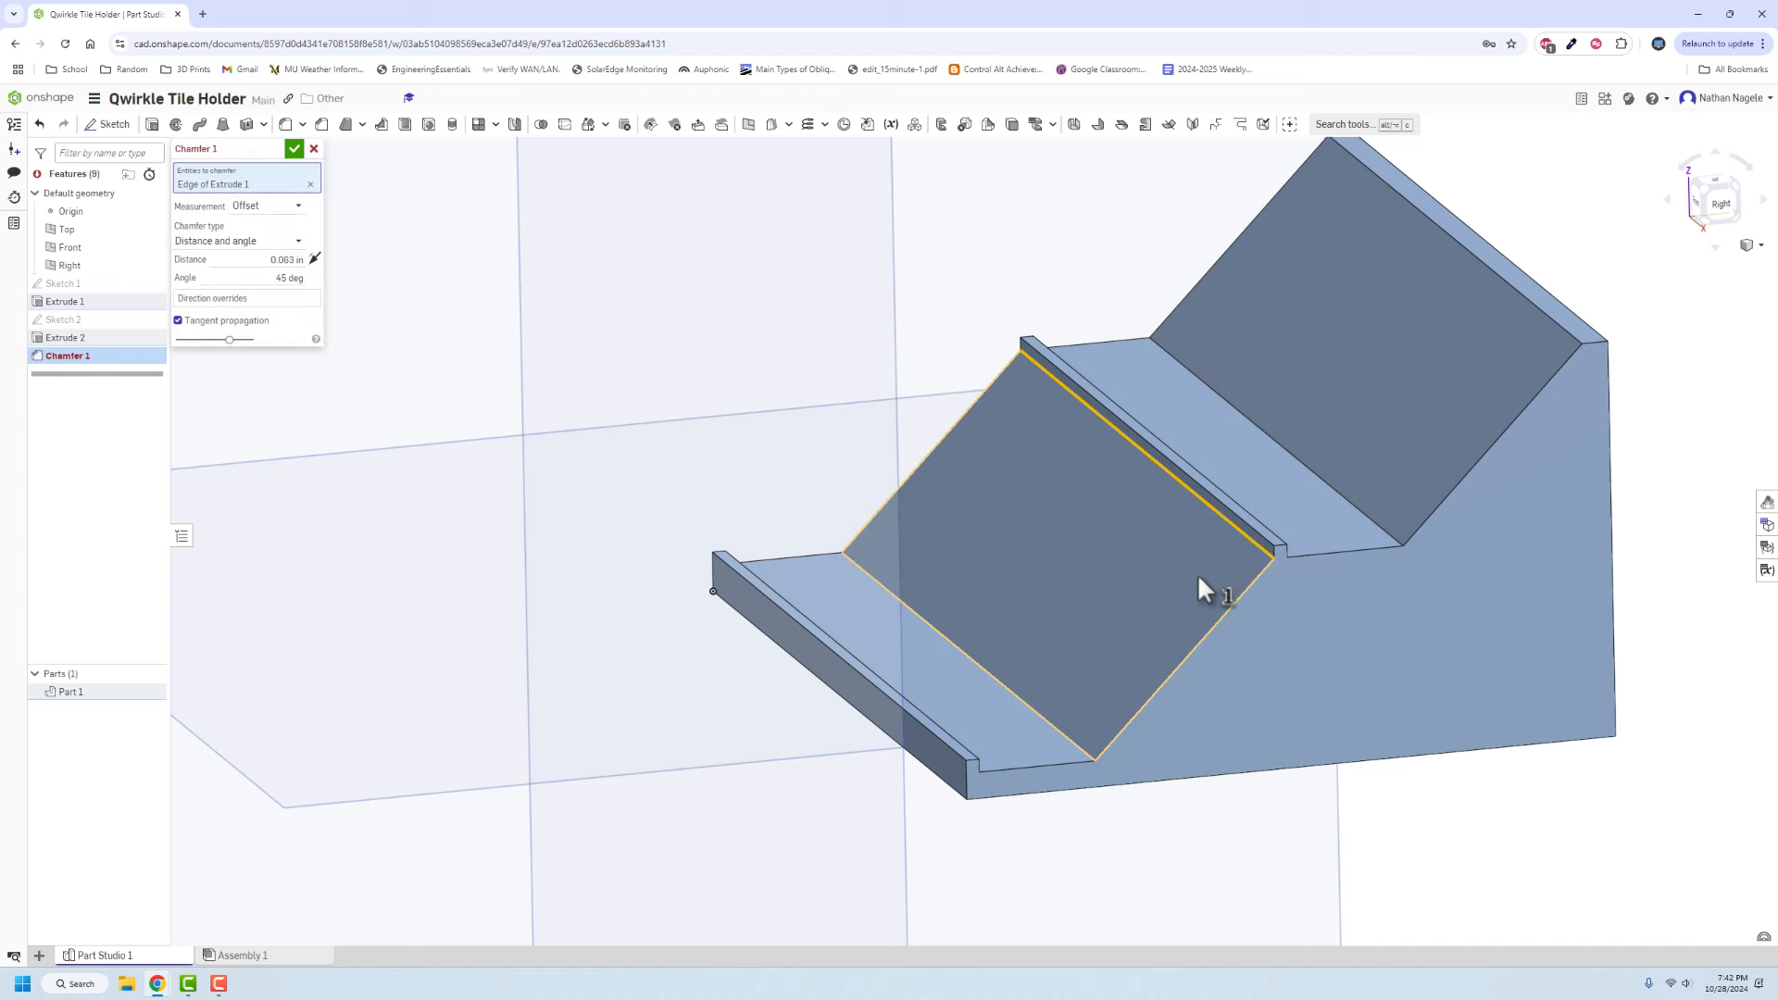
left_click(1035, 709)
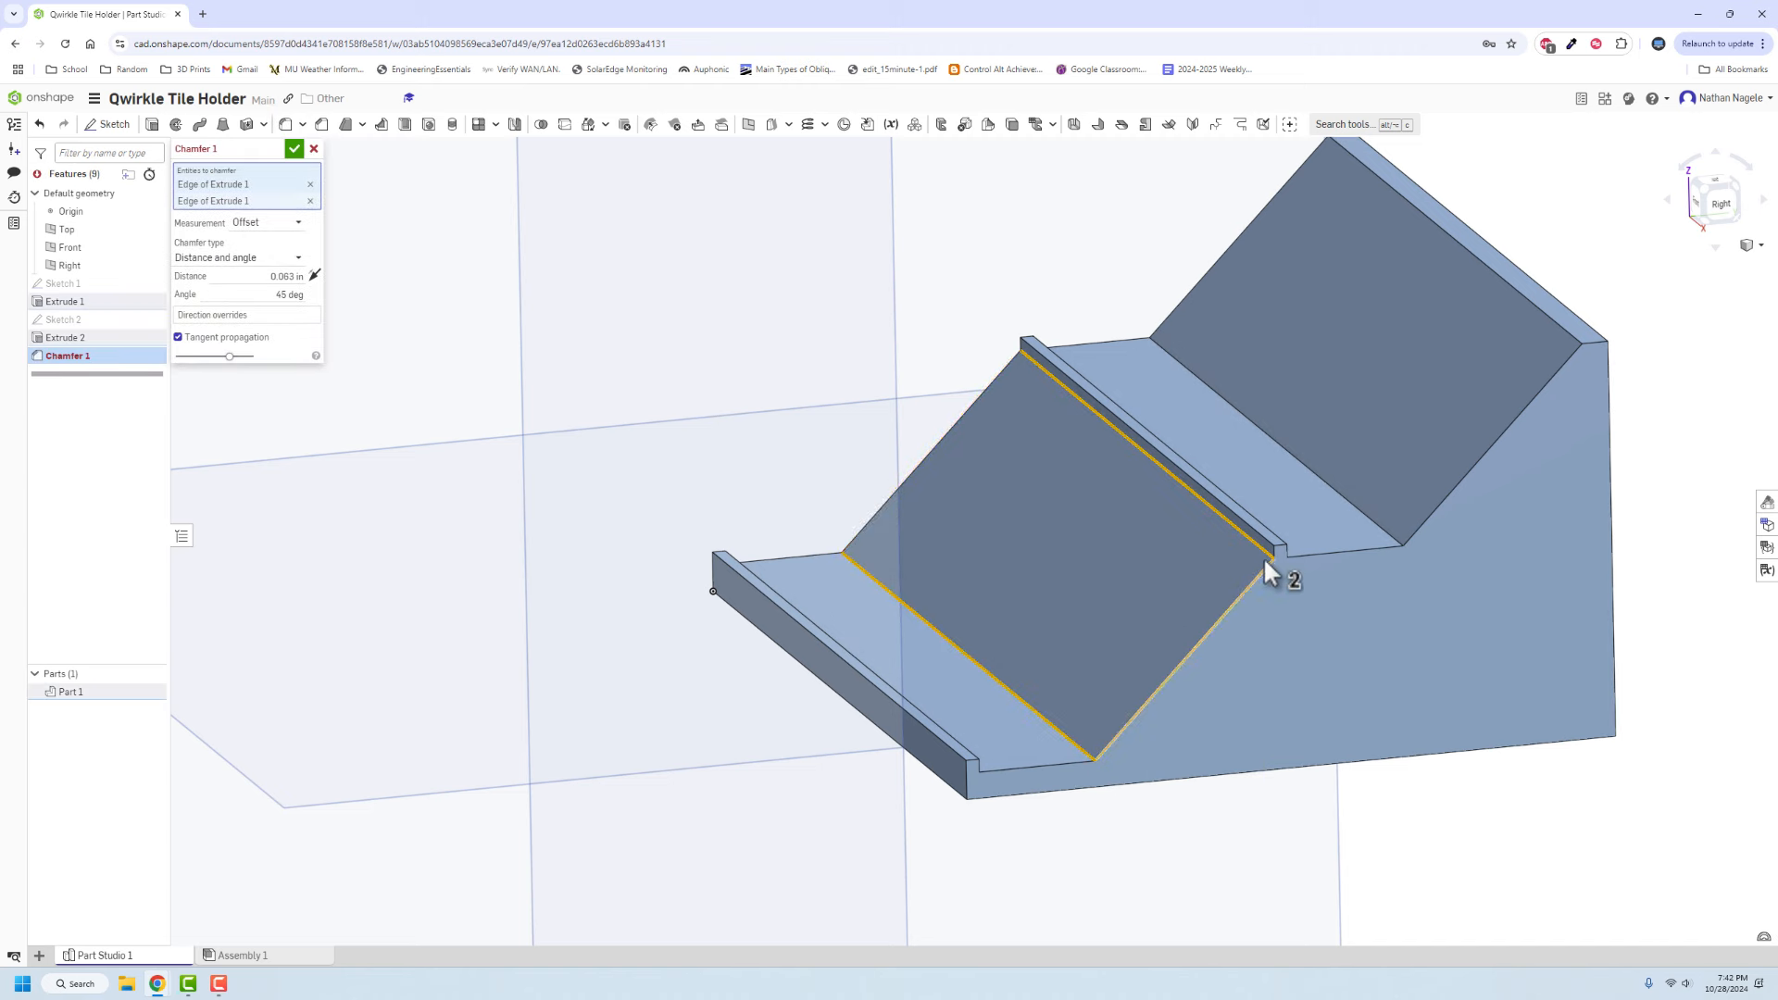
left_click(1366, 514)
left_click(1565, 350)
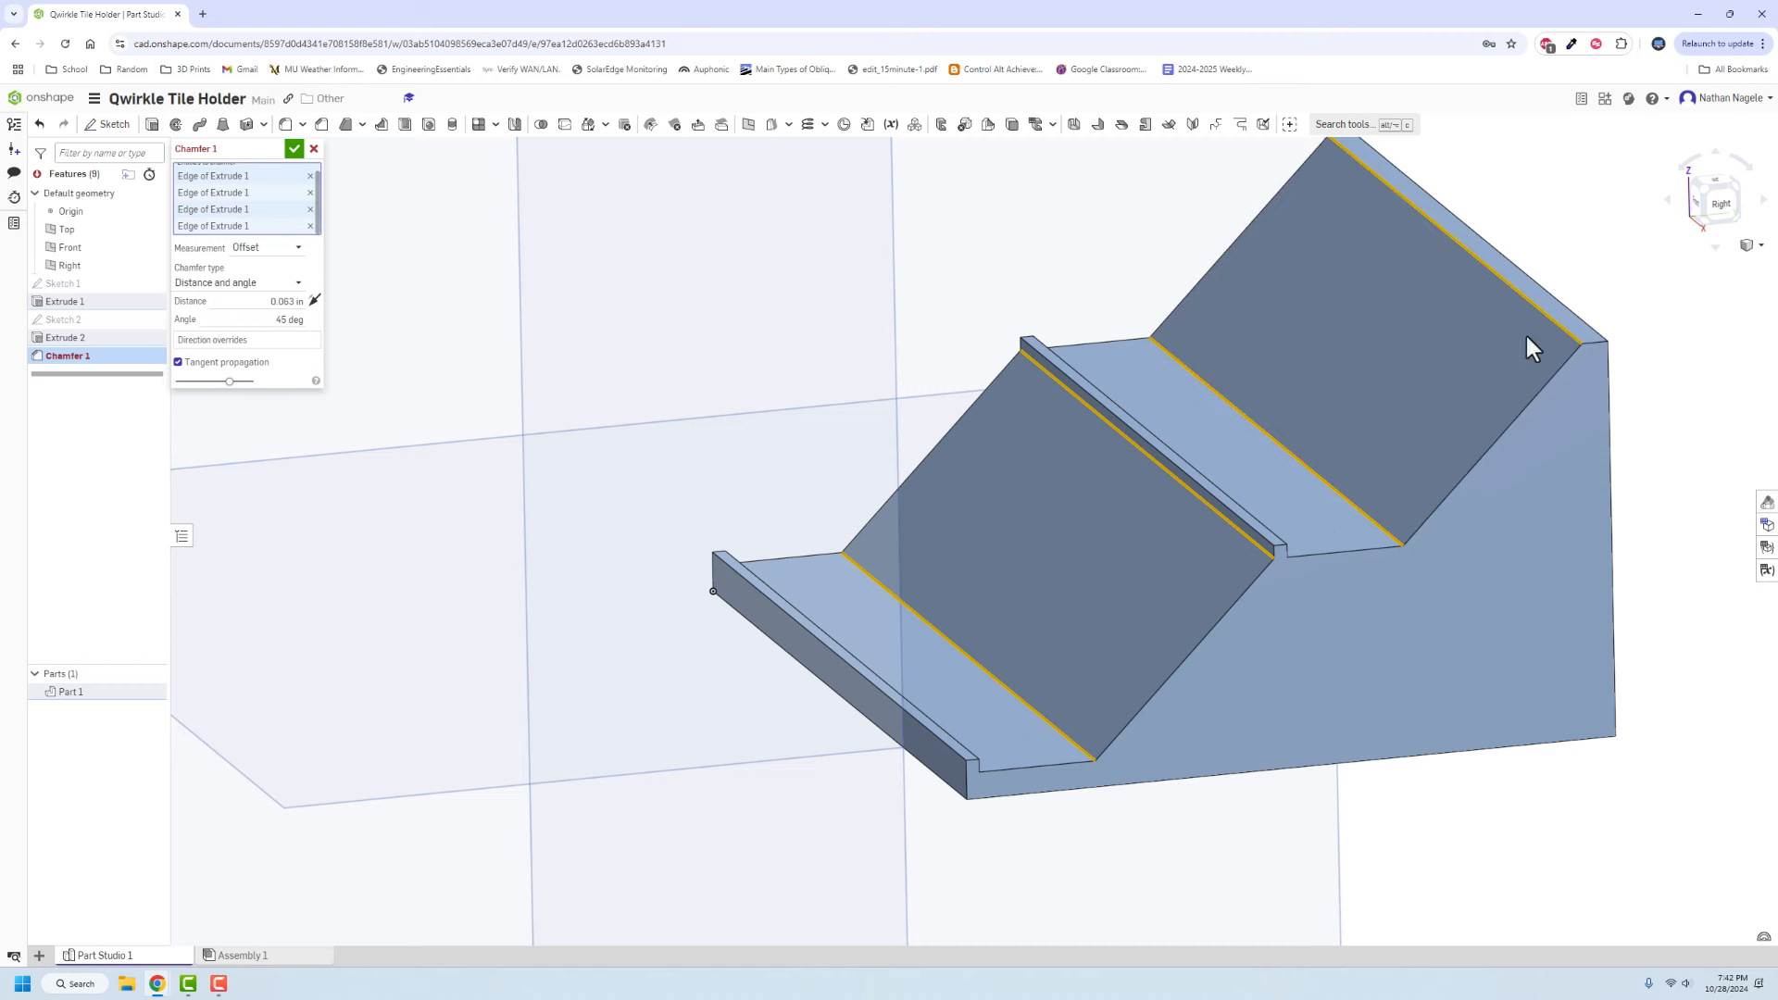
left_click(298, 153)
right_click_drag(974, 439, 856, 326)
scroll(1019, 283, "up", 6)
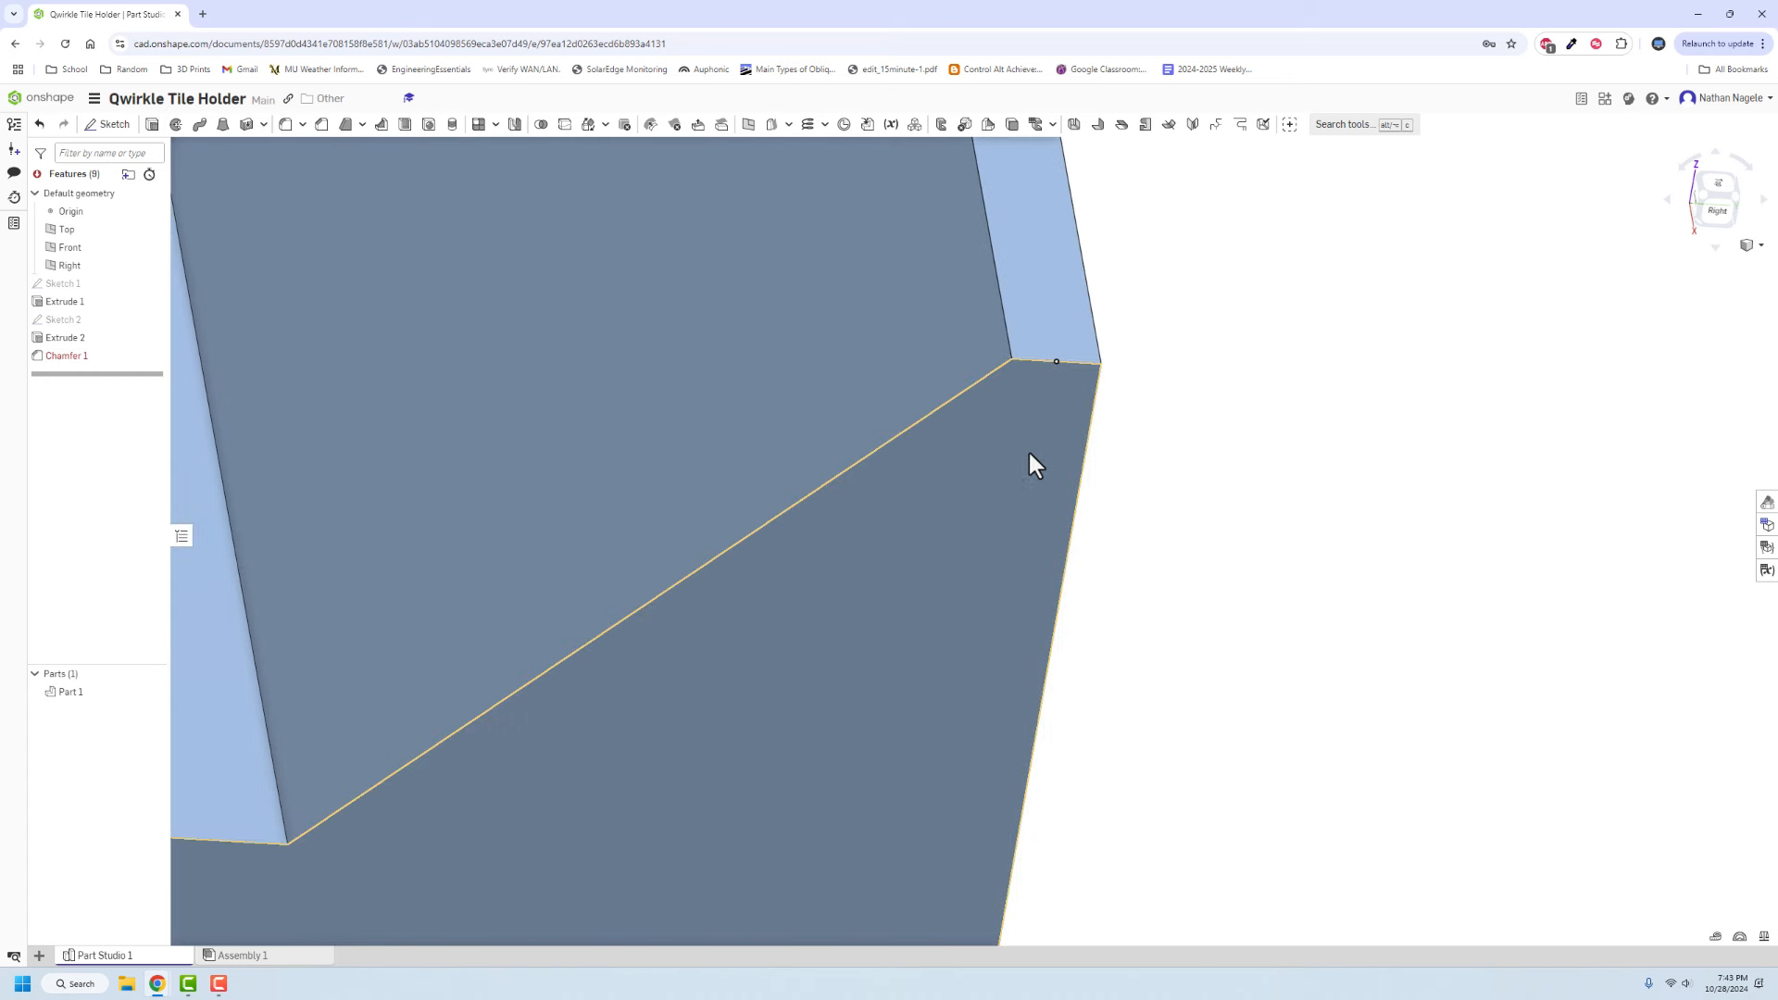
Delete the chamfer feature that was tried on the edges of the sloped faces
scroll(1018, 435, "down", 4)
scroll(698, 535, "down", 5)
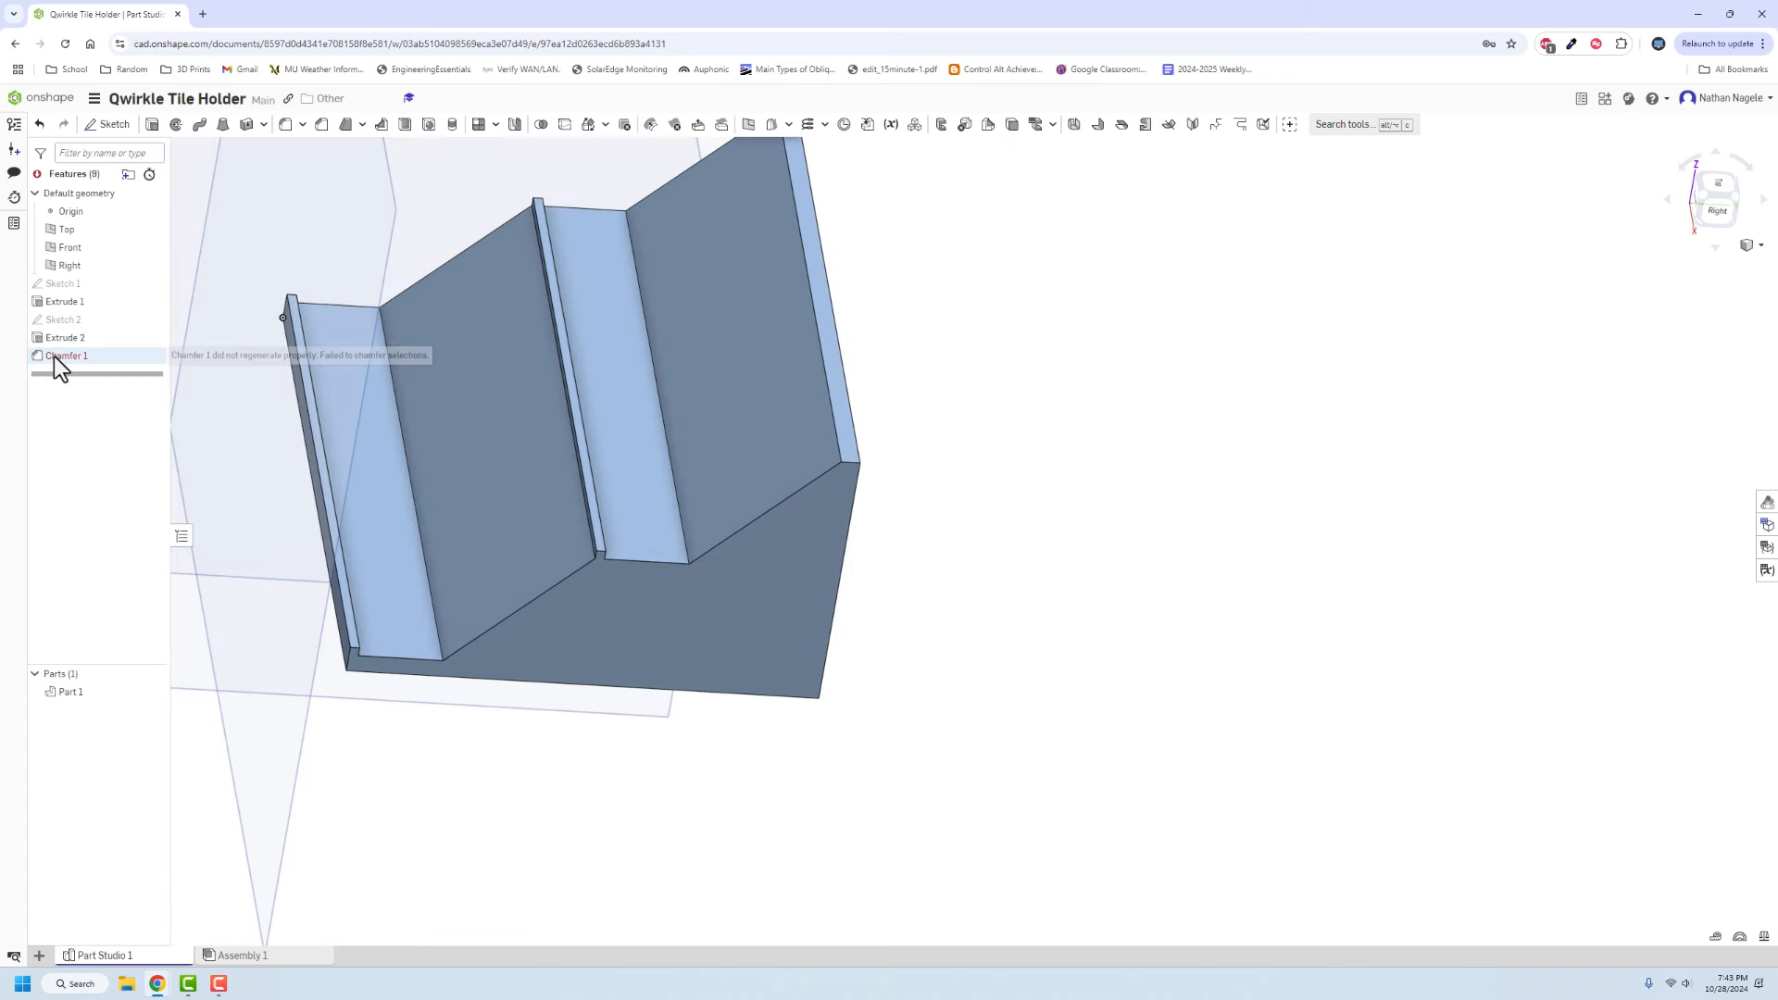
right_click(56, 355)
left_click(99, 466)
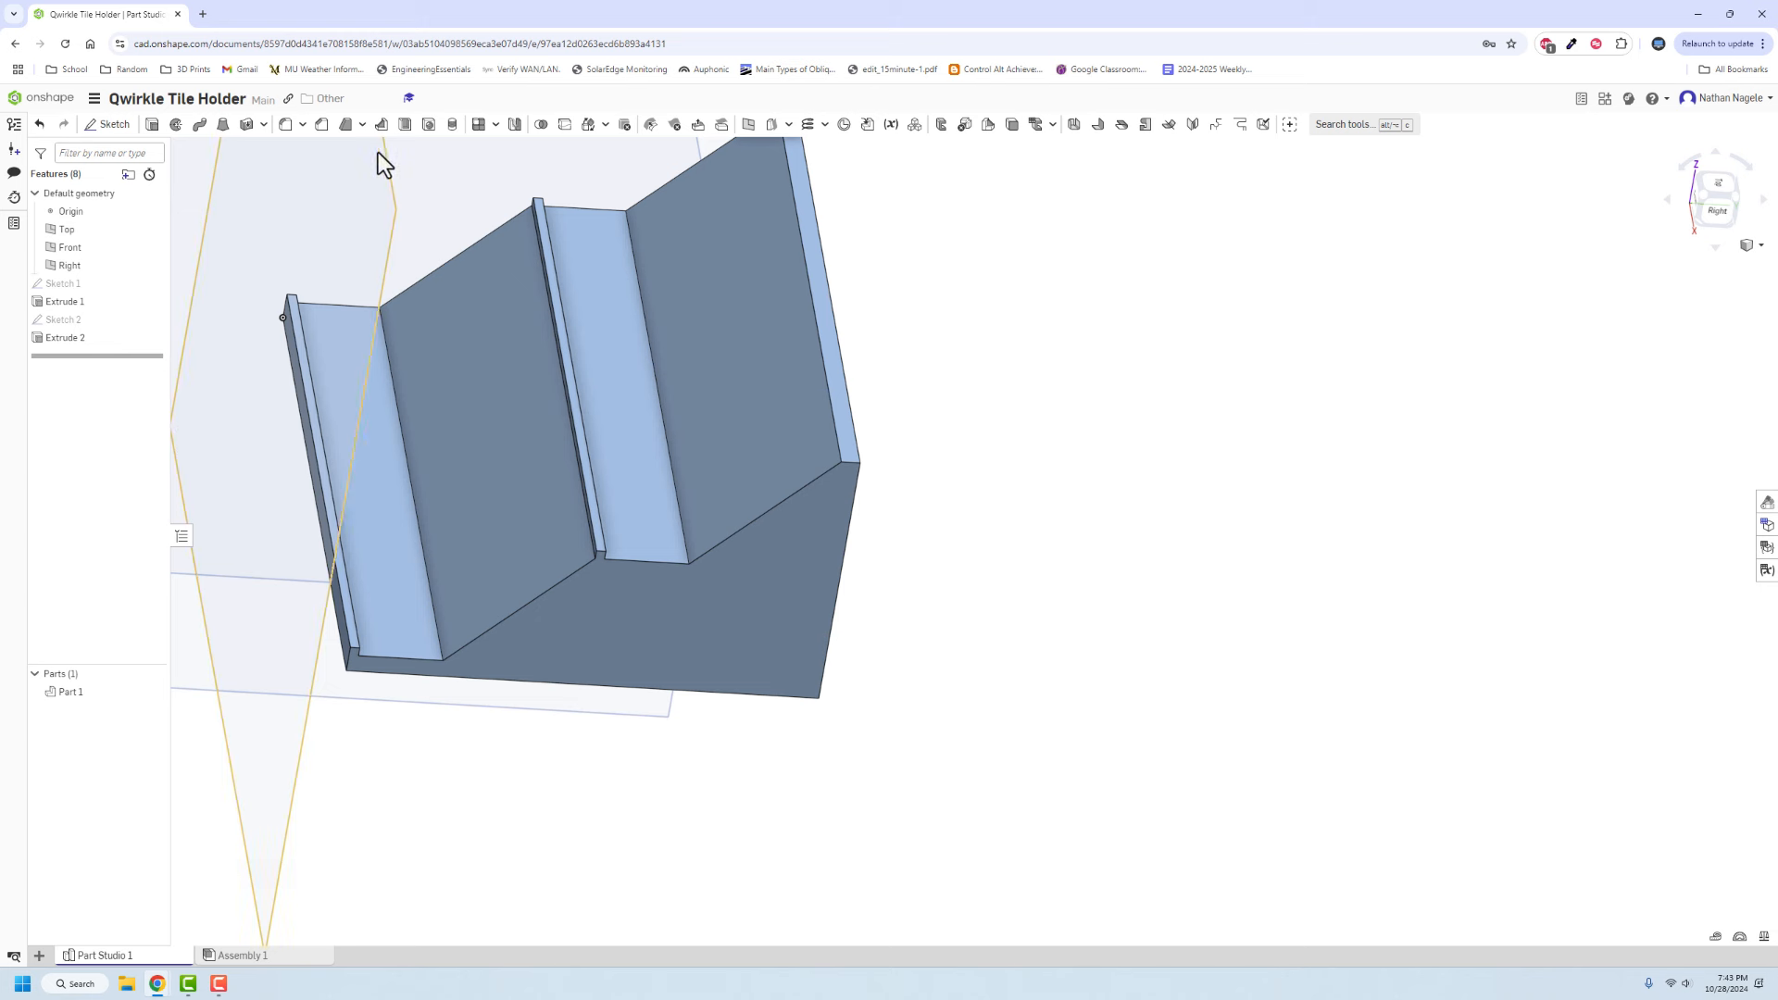
Start a 0.063 in fillet and clear the trial selections of the narrow top face's long edges and the holder's side
left_click(286, 126)
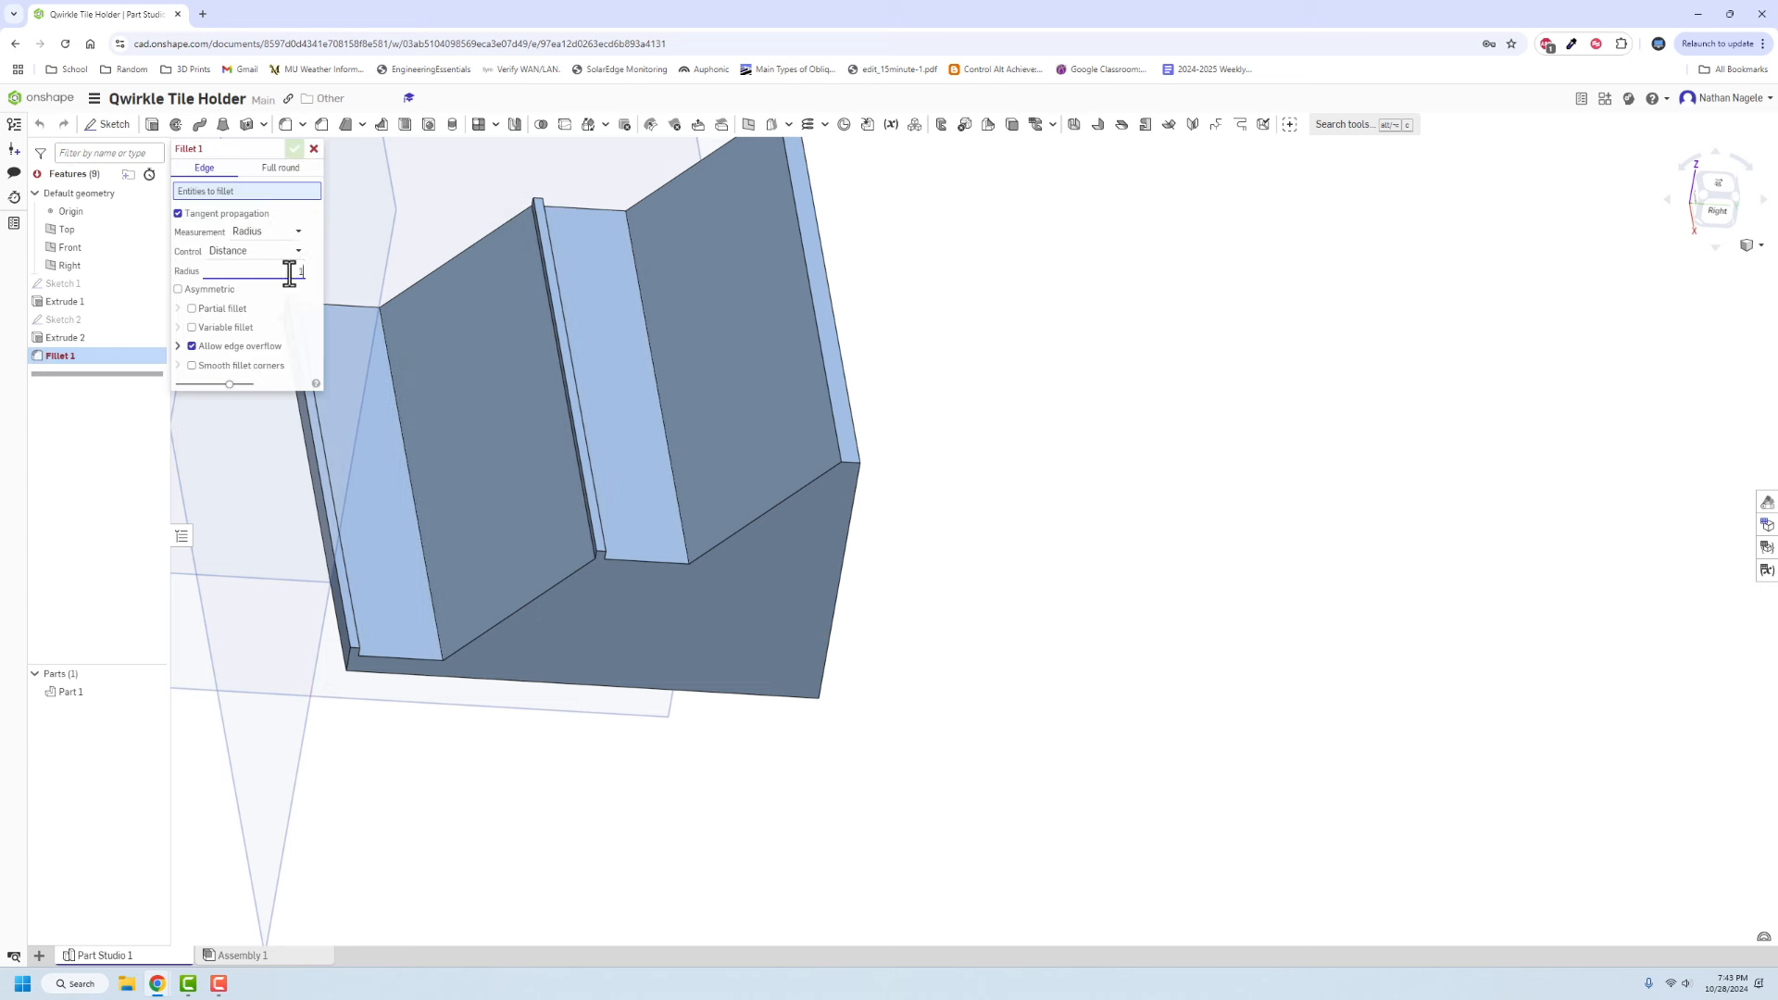
left_click(819, 341)
left_click(852, 408)
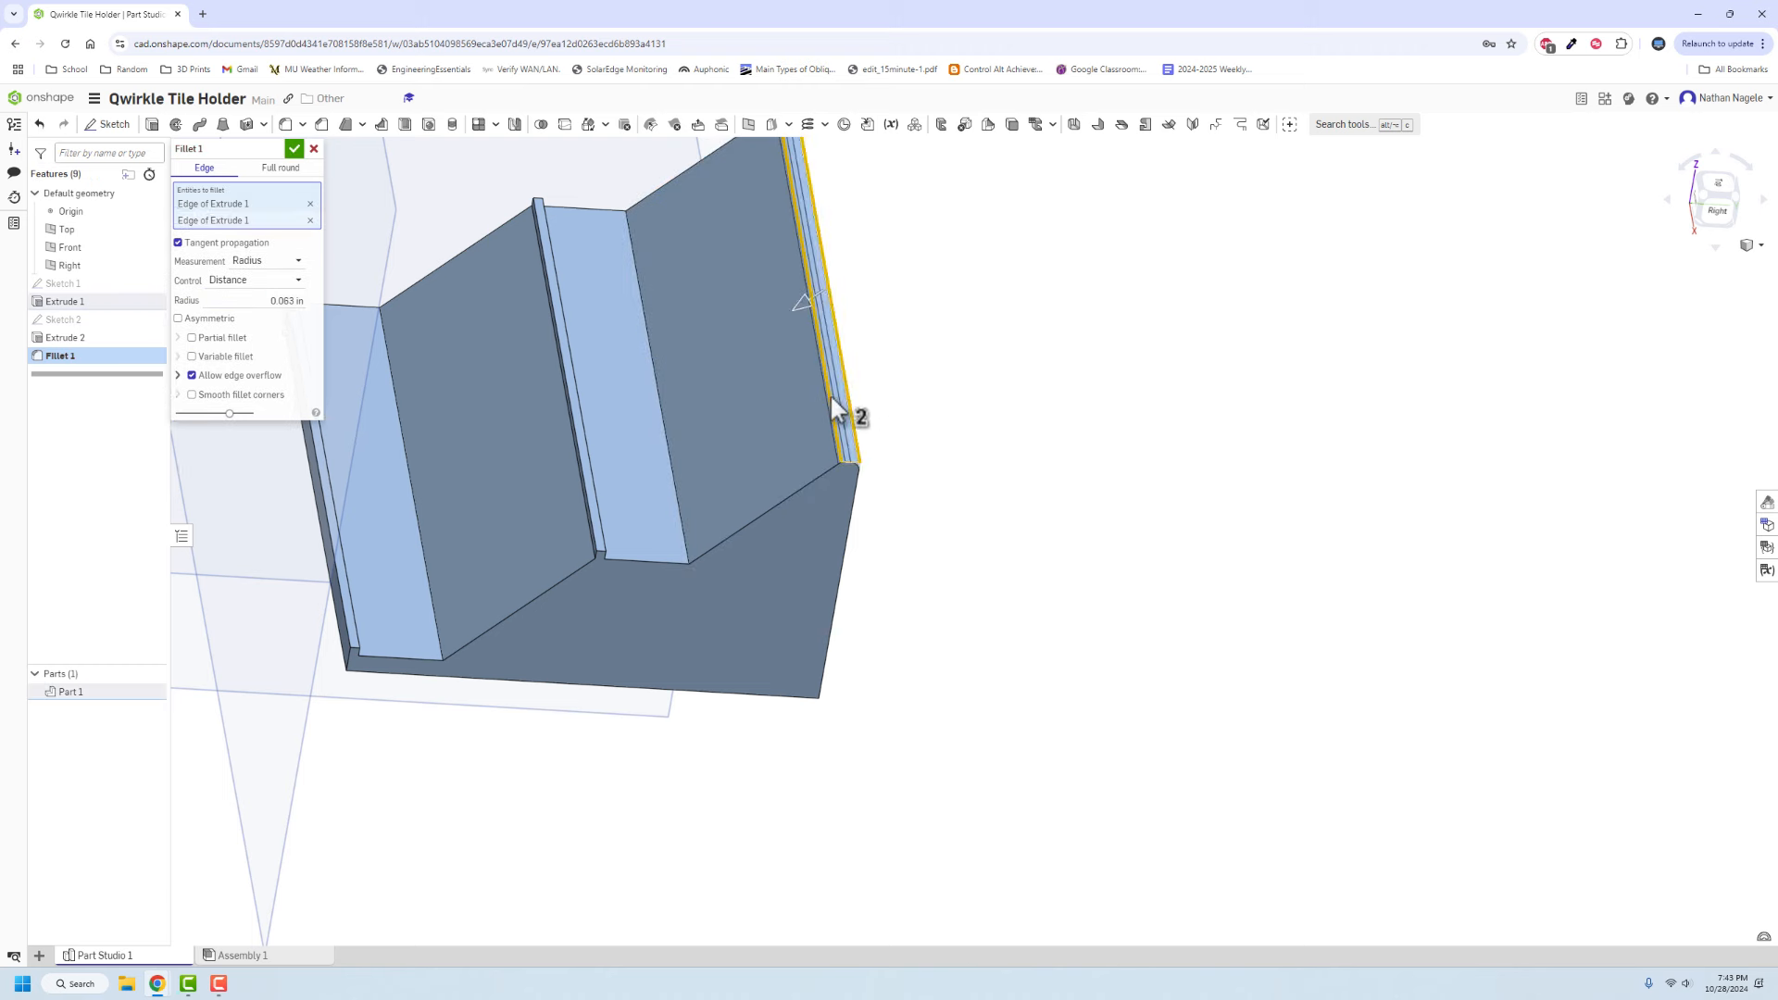
left_click(310, 219)
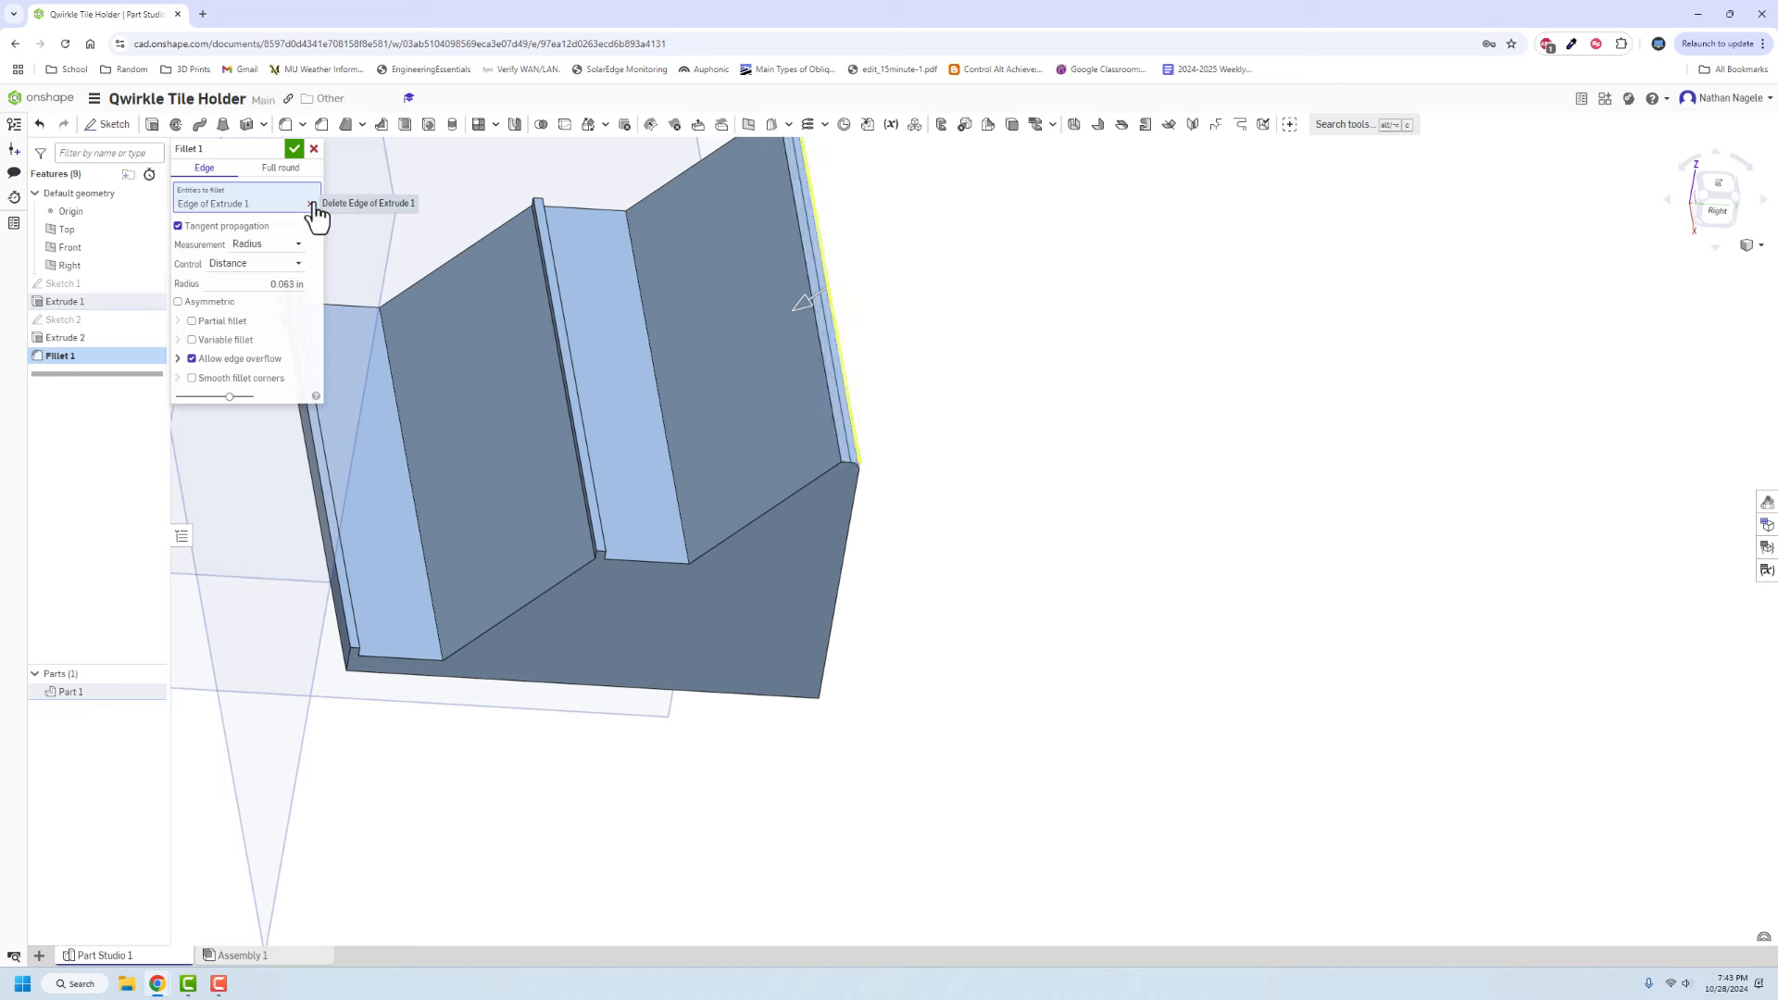
left_click(311, 203)
left_click(774, 587)
mouse_move(736, 598)
right_mouse_down()
mouse_move(629, 585)
mouse_move(657, 563)
mouse_move(592, 532)
mouse_move(740, 563)
right_mouse_up()
left_click(311, 204)
Select the middle lip's inner edge and the long lower and upper edges of the upper slope for the 0.063 in fillet
scroll(596, 542, "up", 2)
left_click(592, 548)
scroll(639, 551, "up", 3)
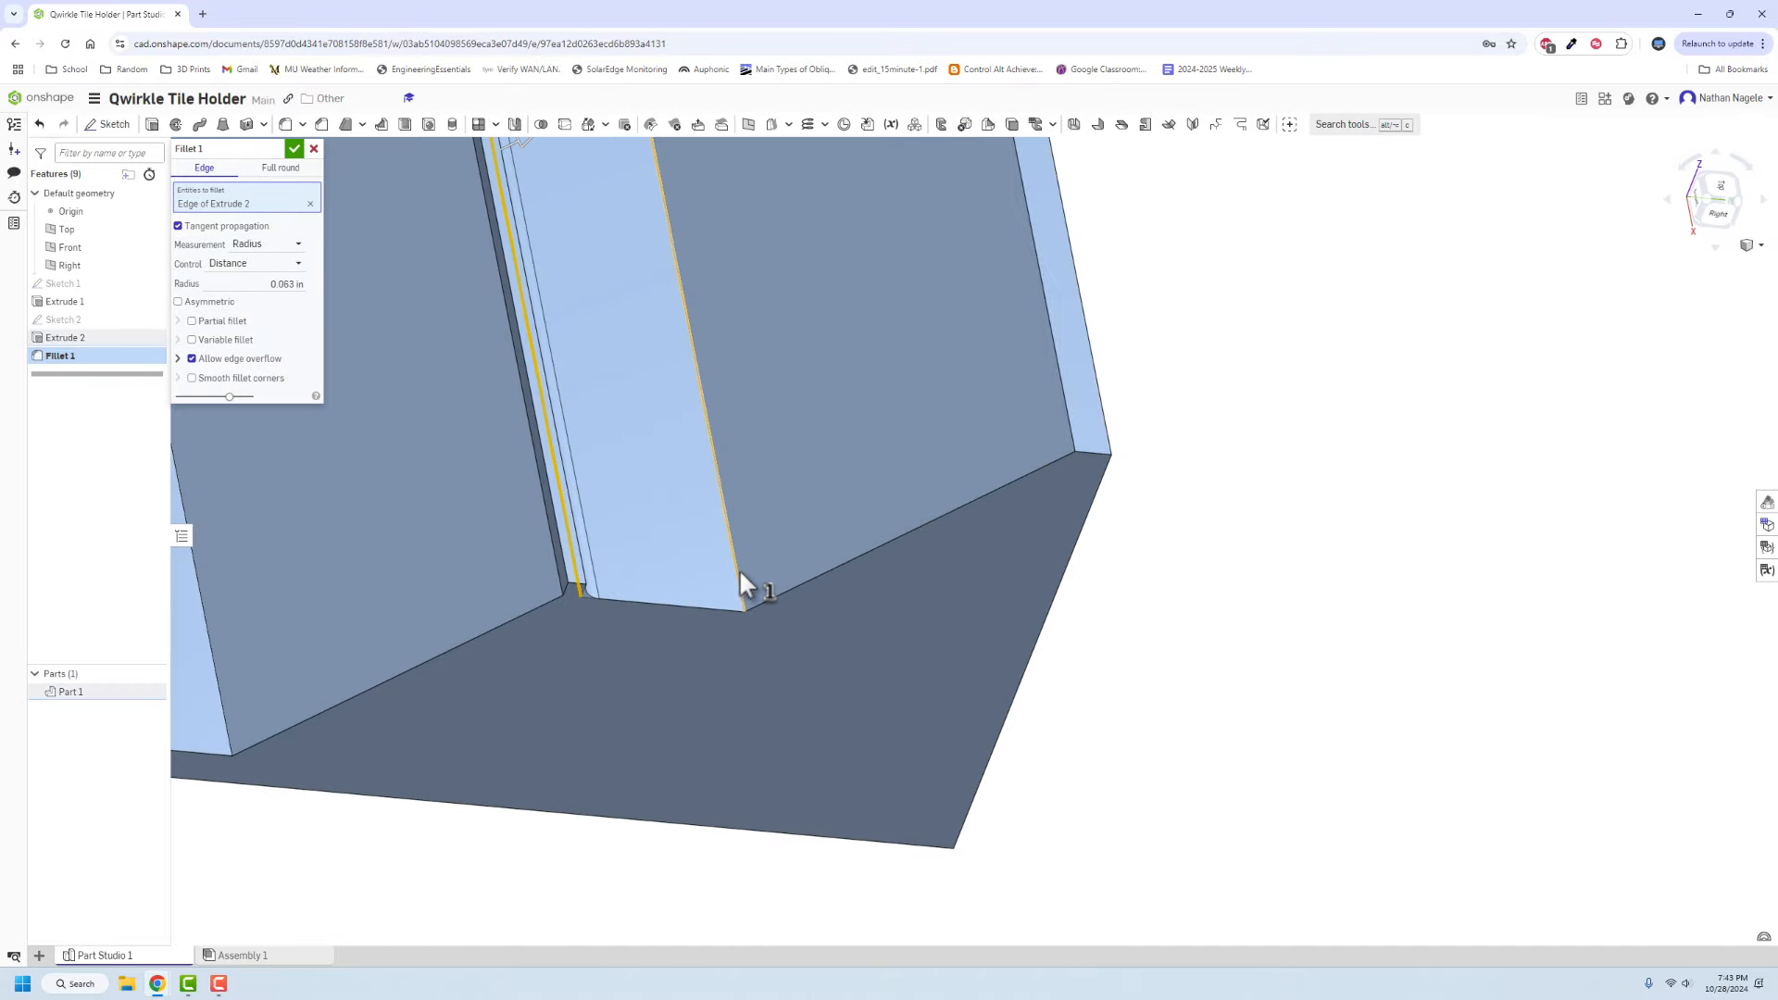
left_click(739, 568)
scroll(792, 556, "down", 2)
left_click(917, 411)
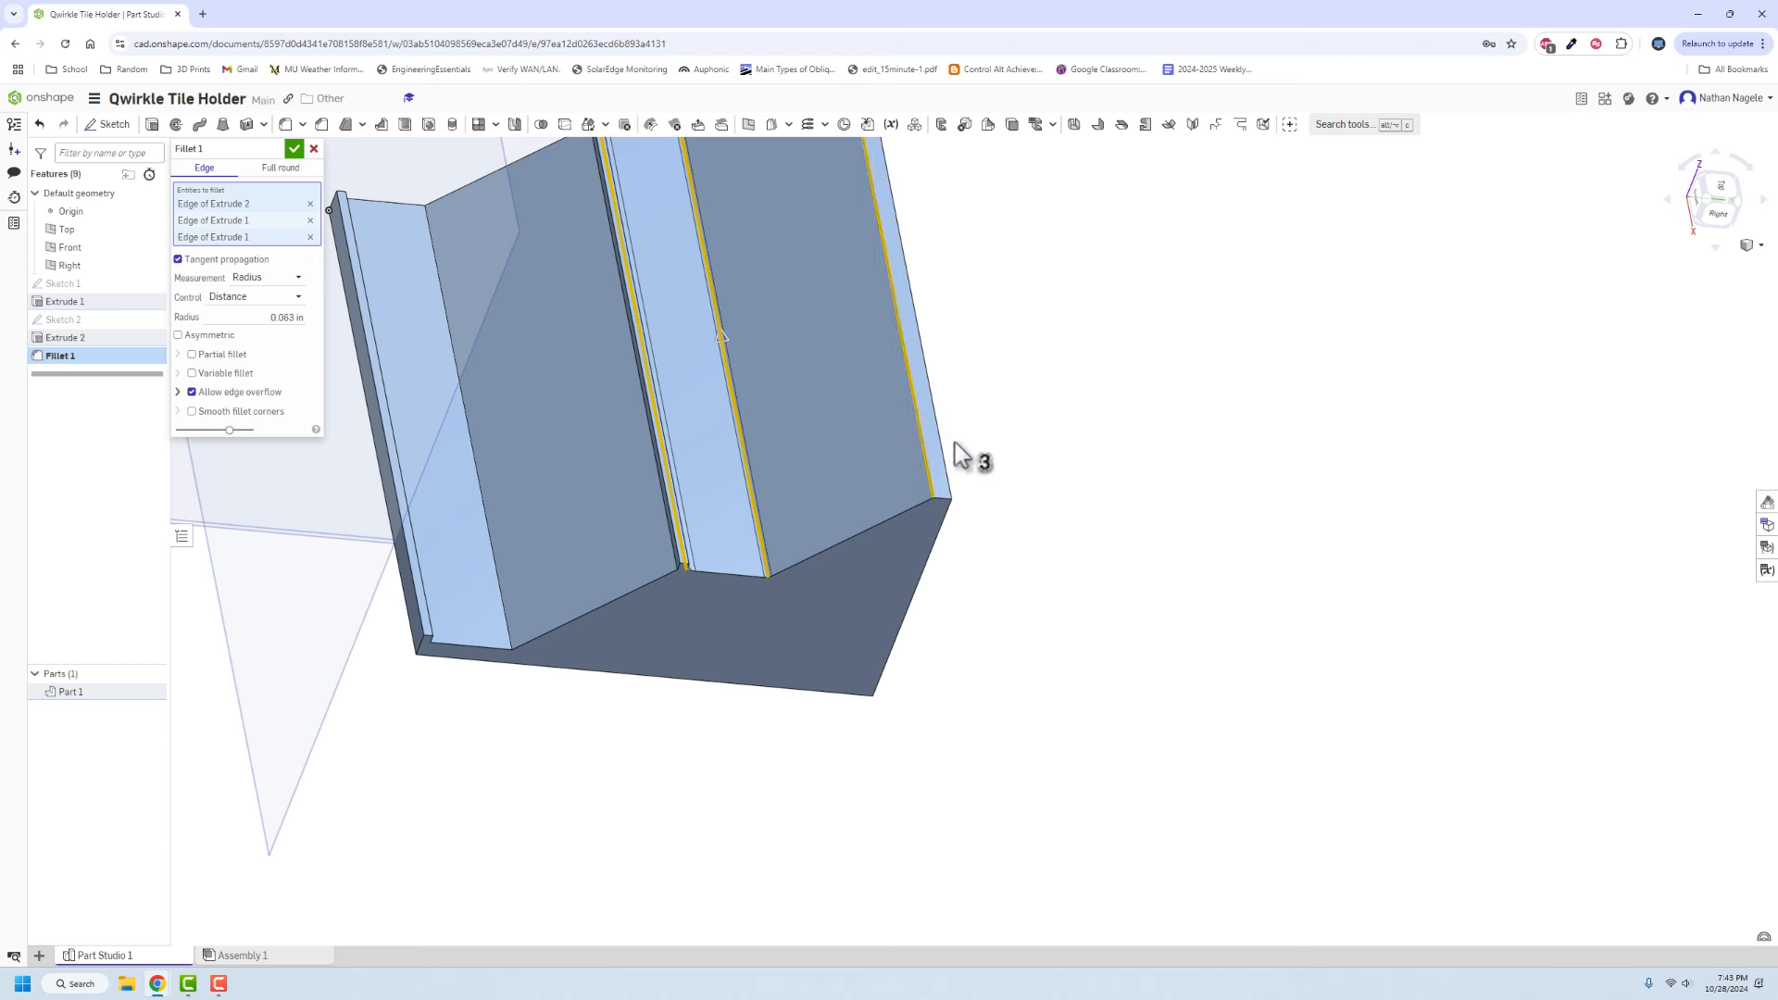
Add the rear top edge and adjoining rear vertical edge to the fillet, trying and removing the upper slope's side edge
left_click(933, 554)
left_click(883, 520)
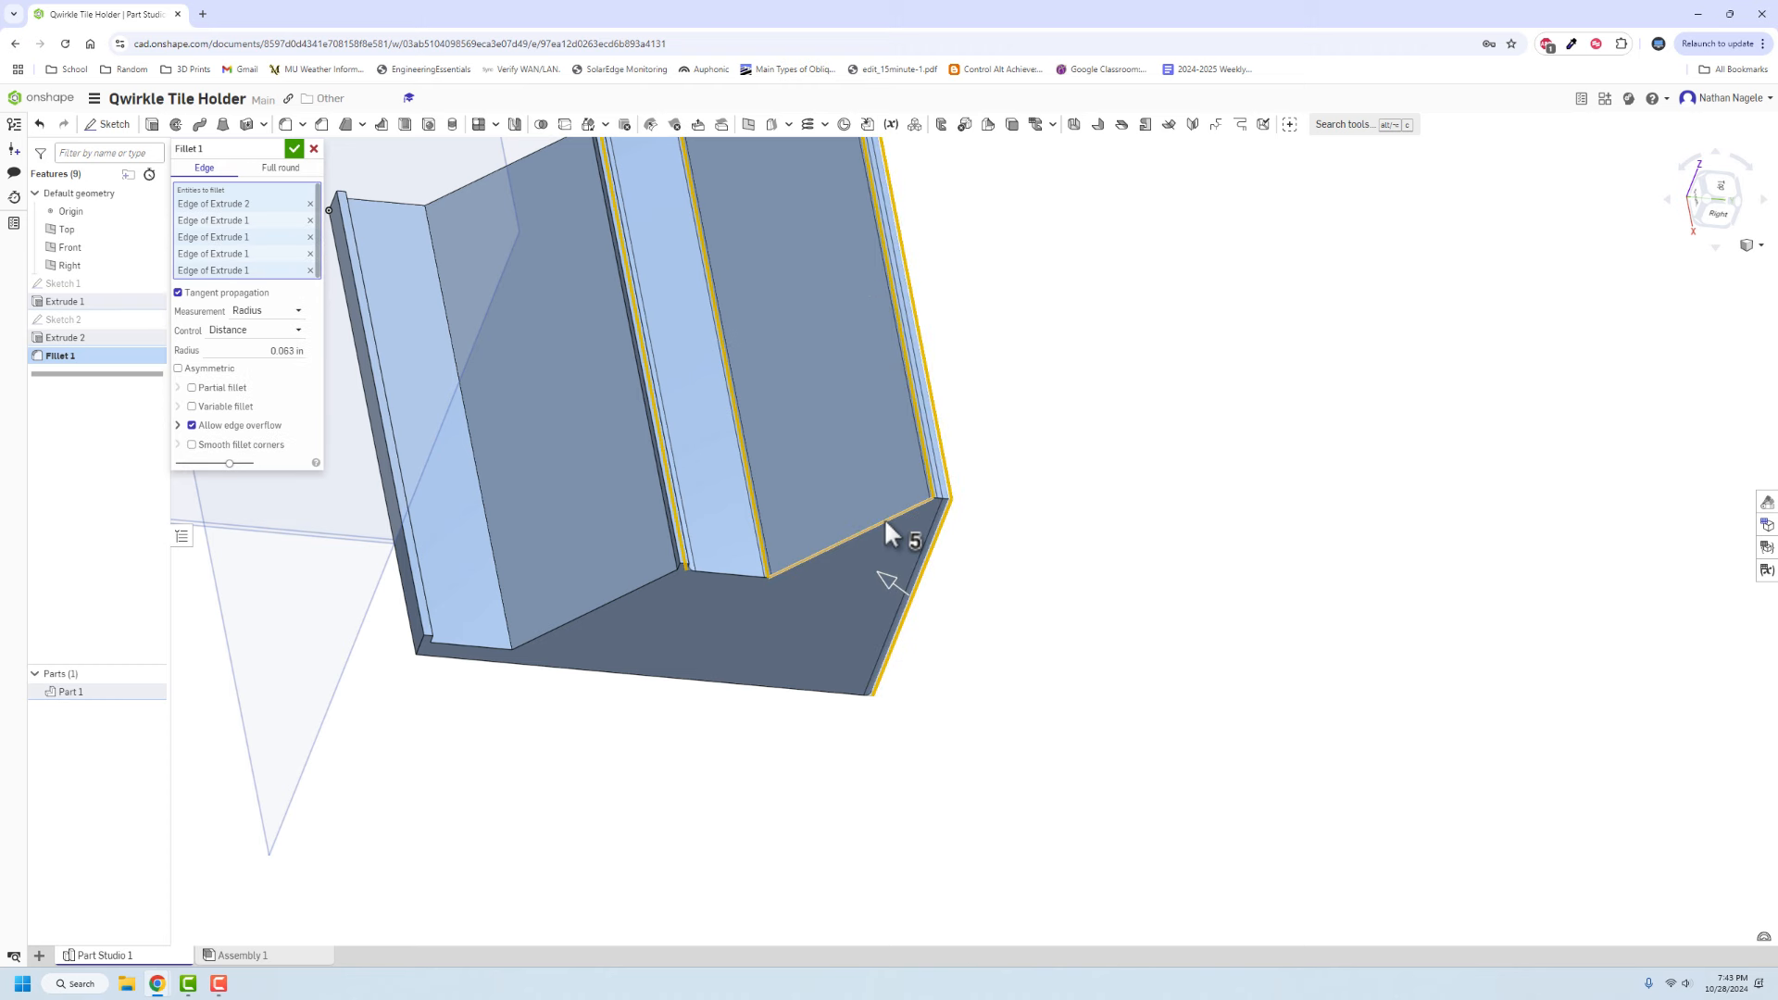
left_click(878, 534)
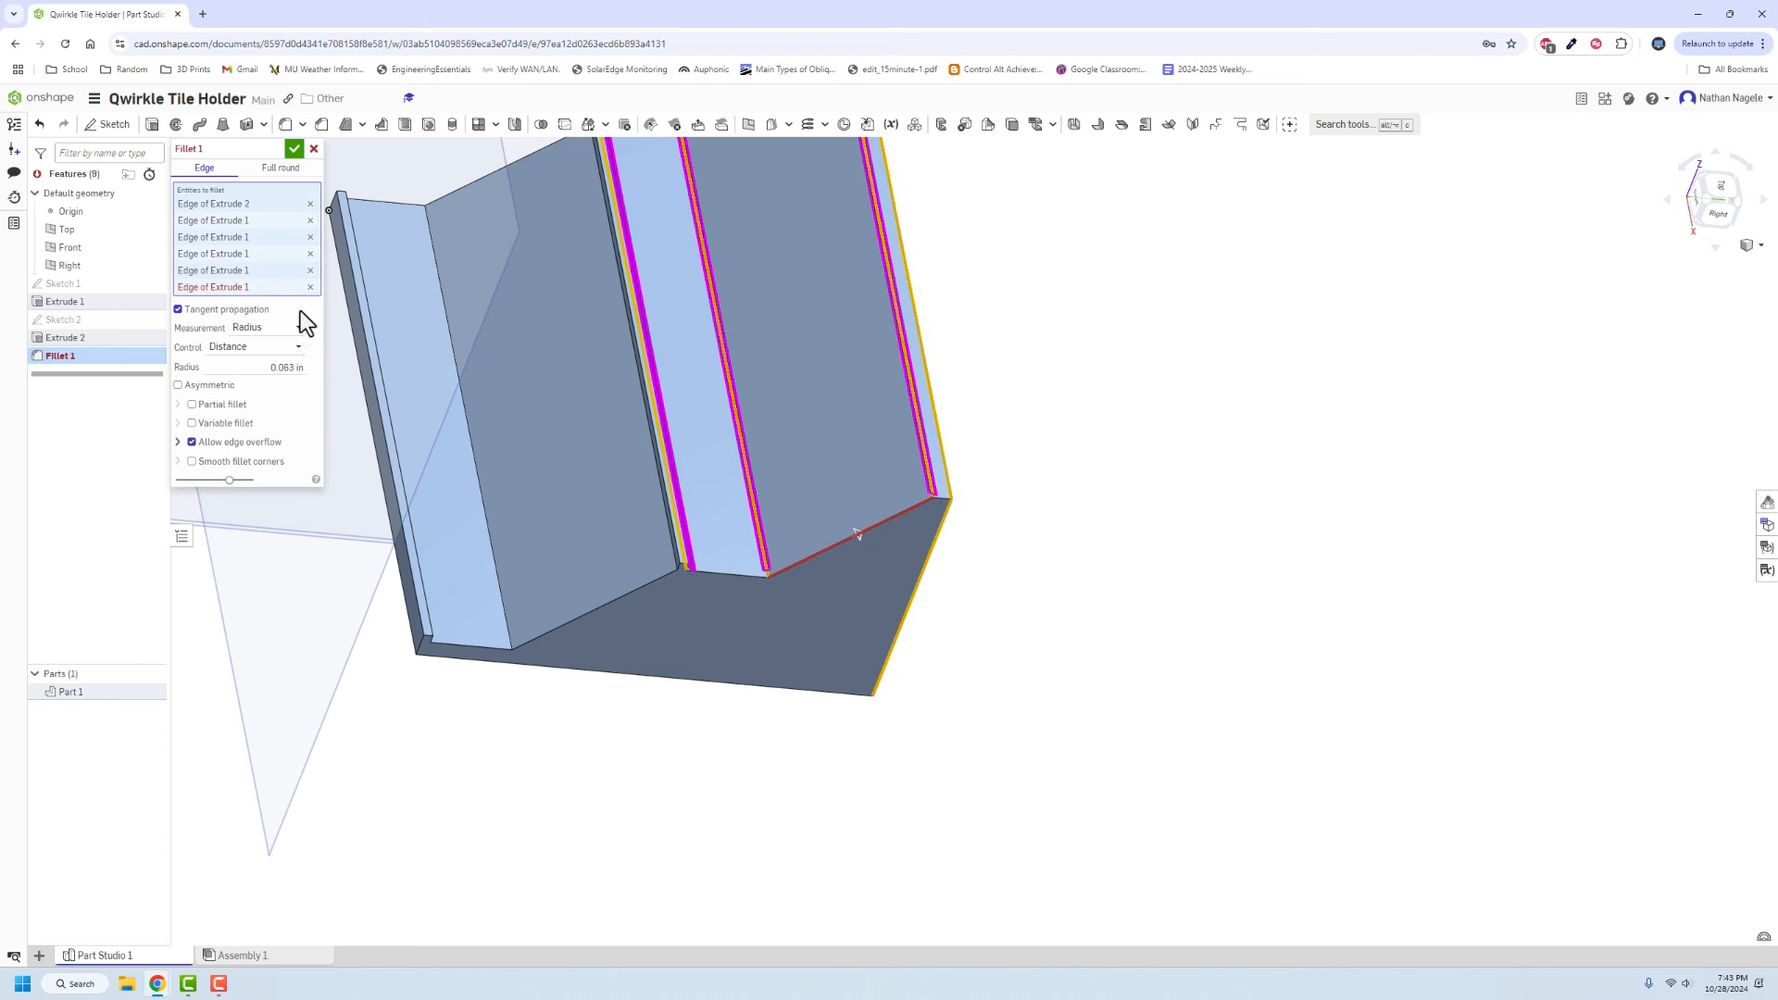
left_click(310, 287)
Add the lower ledge's inside corner, the front lip's inner edge and one front vertical corner edge to the fillet
left_click(508, 606)
right_click_drag(507, 607, 559, 597)
left_click(407, 567)
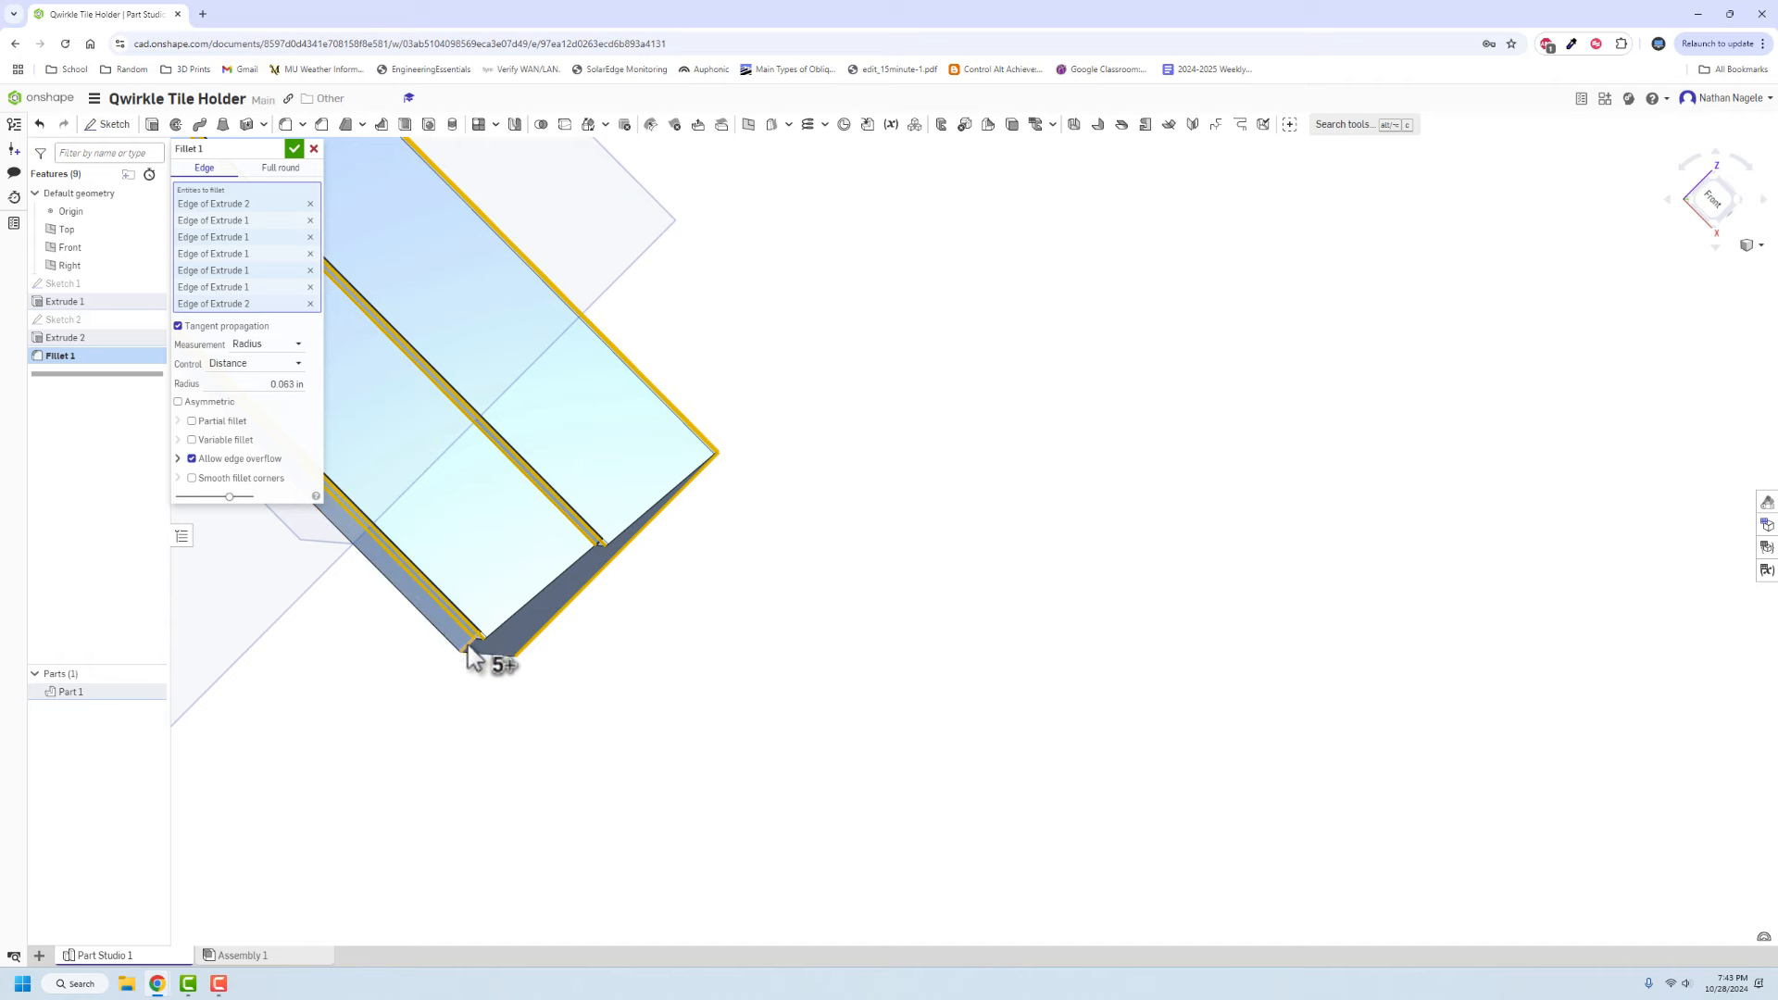
left_click(486, 653)
right_click_drag(555, 667, 668, 558)
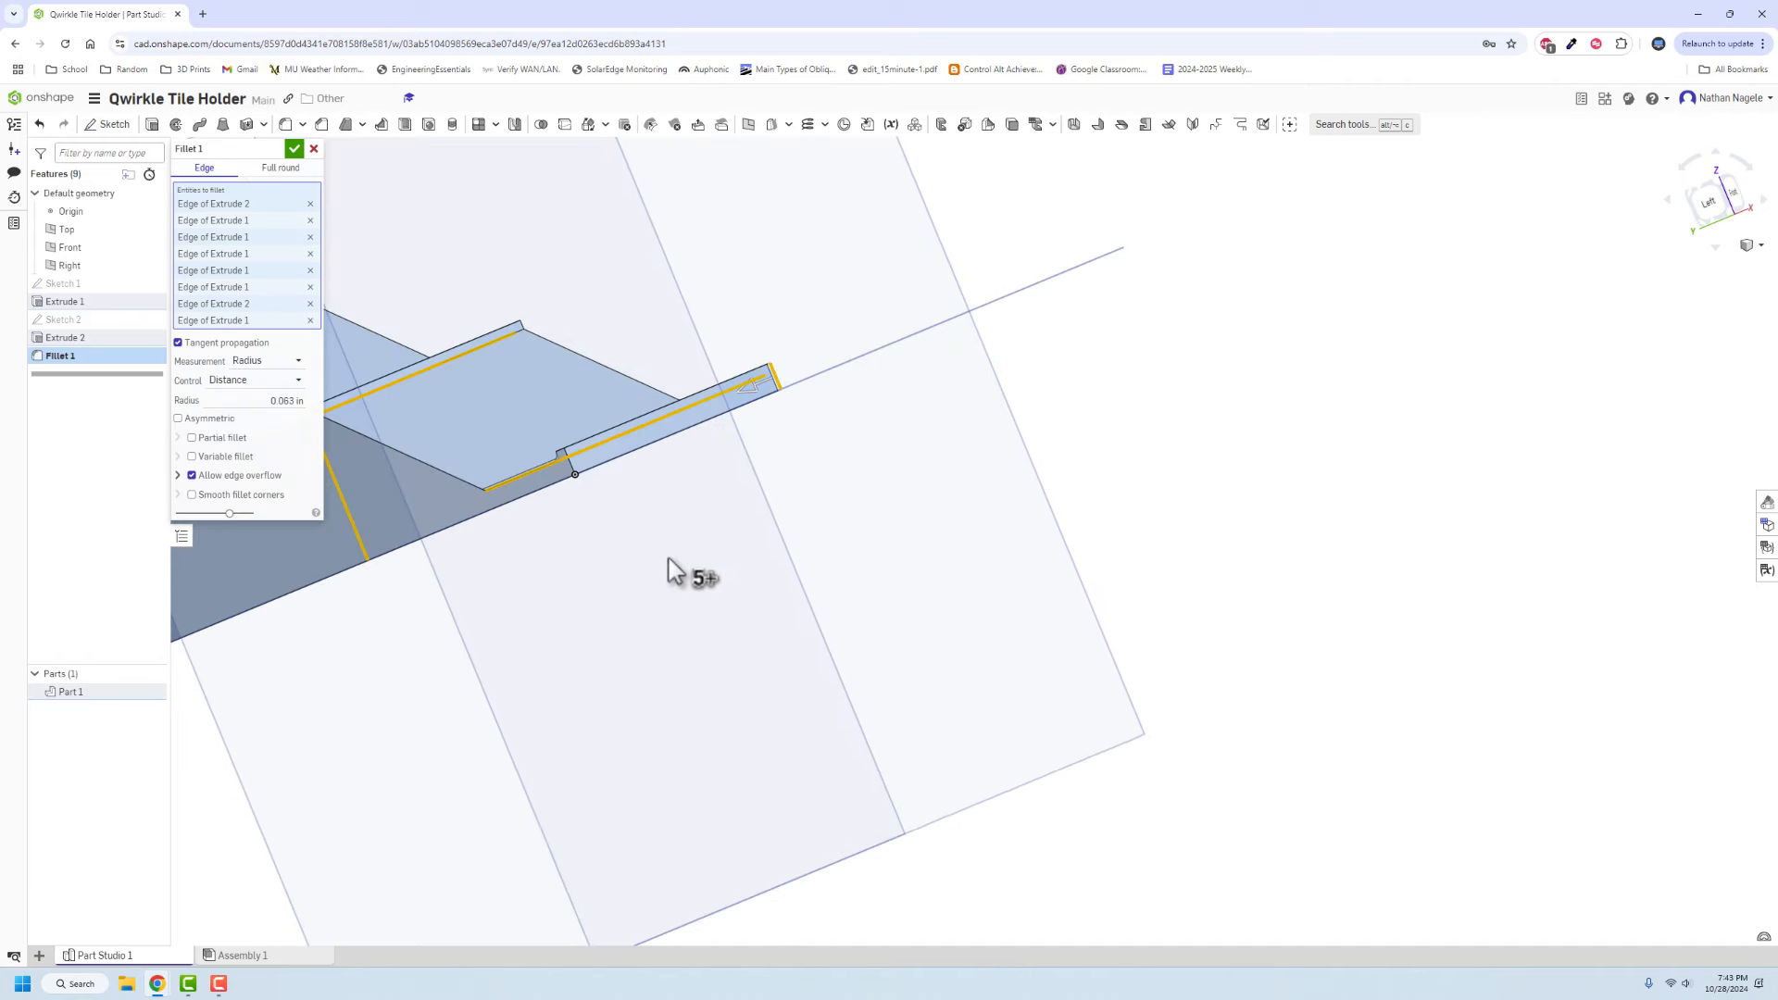
Add the opposite side's front and rear vertical edges, leave out the lip's small end edge, and complete the 0.063 in fillet
left_click(575, 458)
mouse_move(578, 462)
right_mouse_down()
mouse_move(583, 500)
mouse_move(623, 505)
mouse_move(552, 481)
right_mouse_up()
left_click(557, 457)
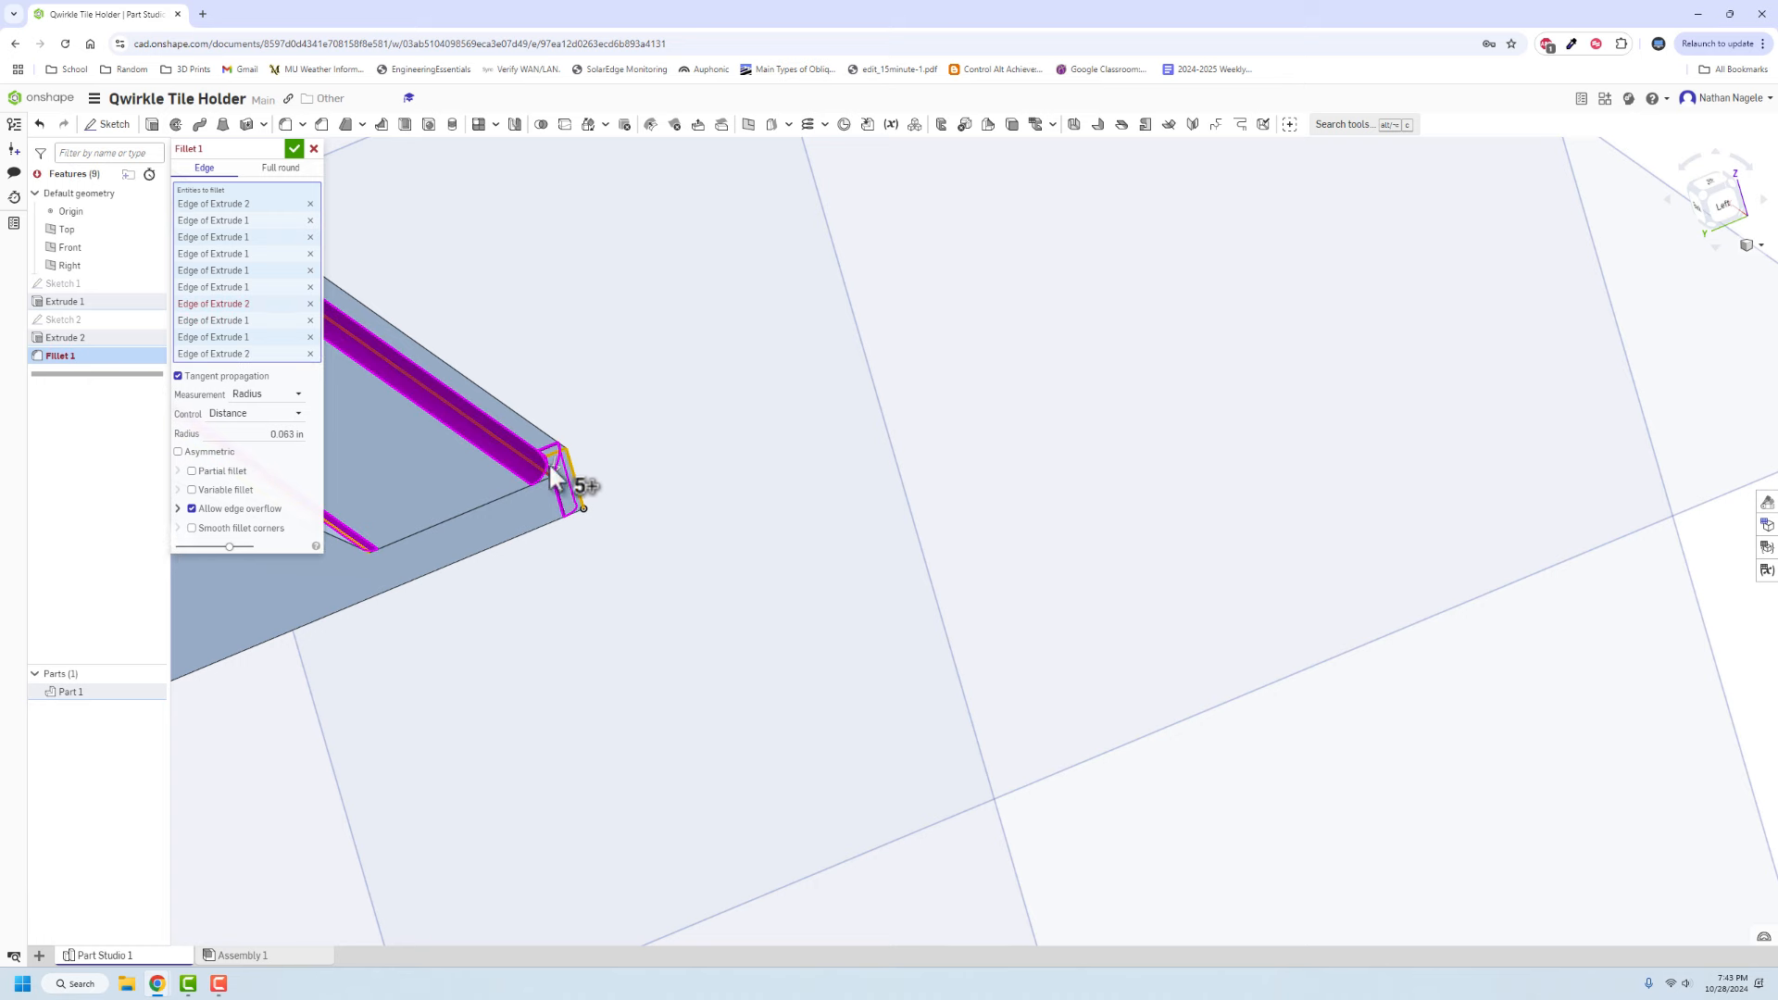
left_click(310, 353)
right_click_drag(408, 509, 603, 486)
left_click(510, 474)
scroll(511, 493, "down", 5)
right_click_drag(445, 554, 636, 623)
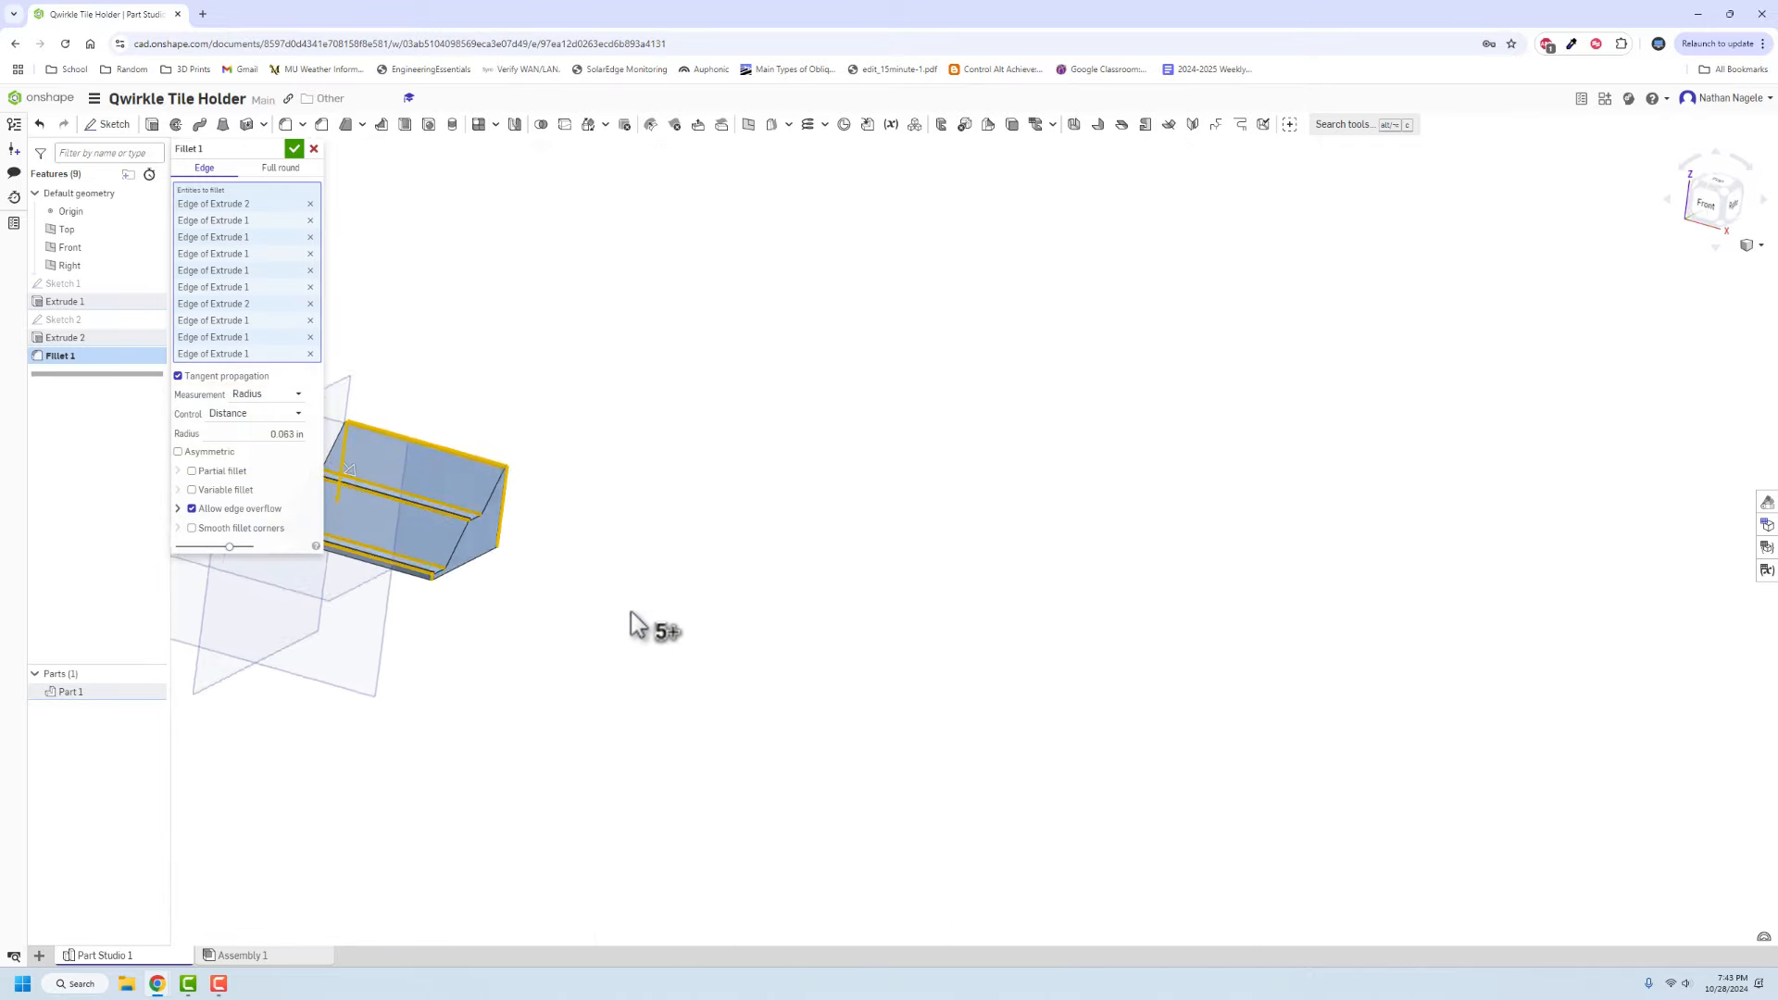
left_click(294, 149)
Start a second 0.063 in fillet on one side's stepped outline, selecting the side edges of the lower slope and middle ledge
right_click_drag(536, 576, 427, 585)
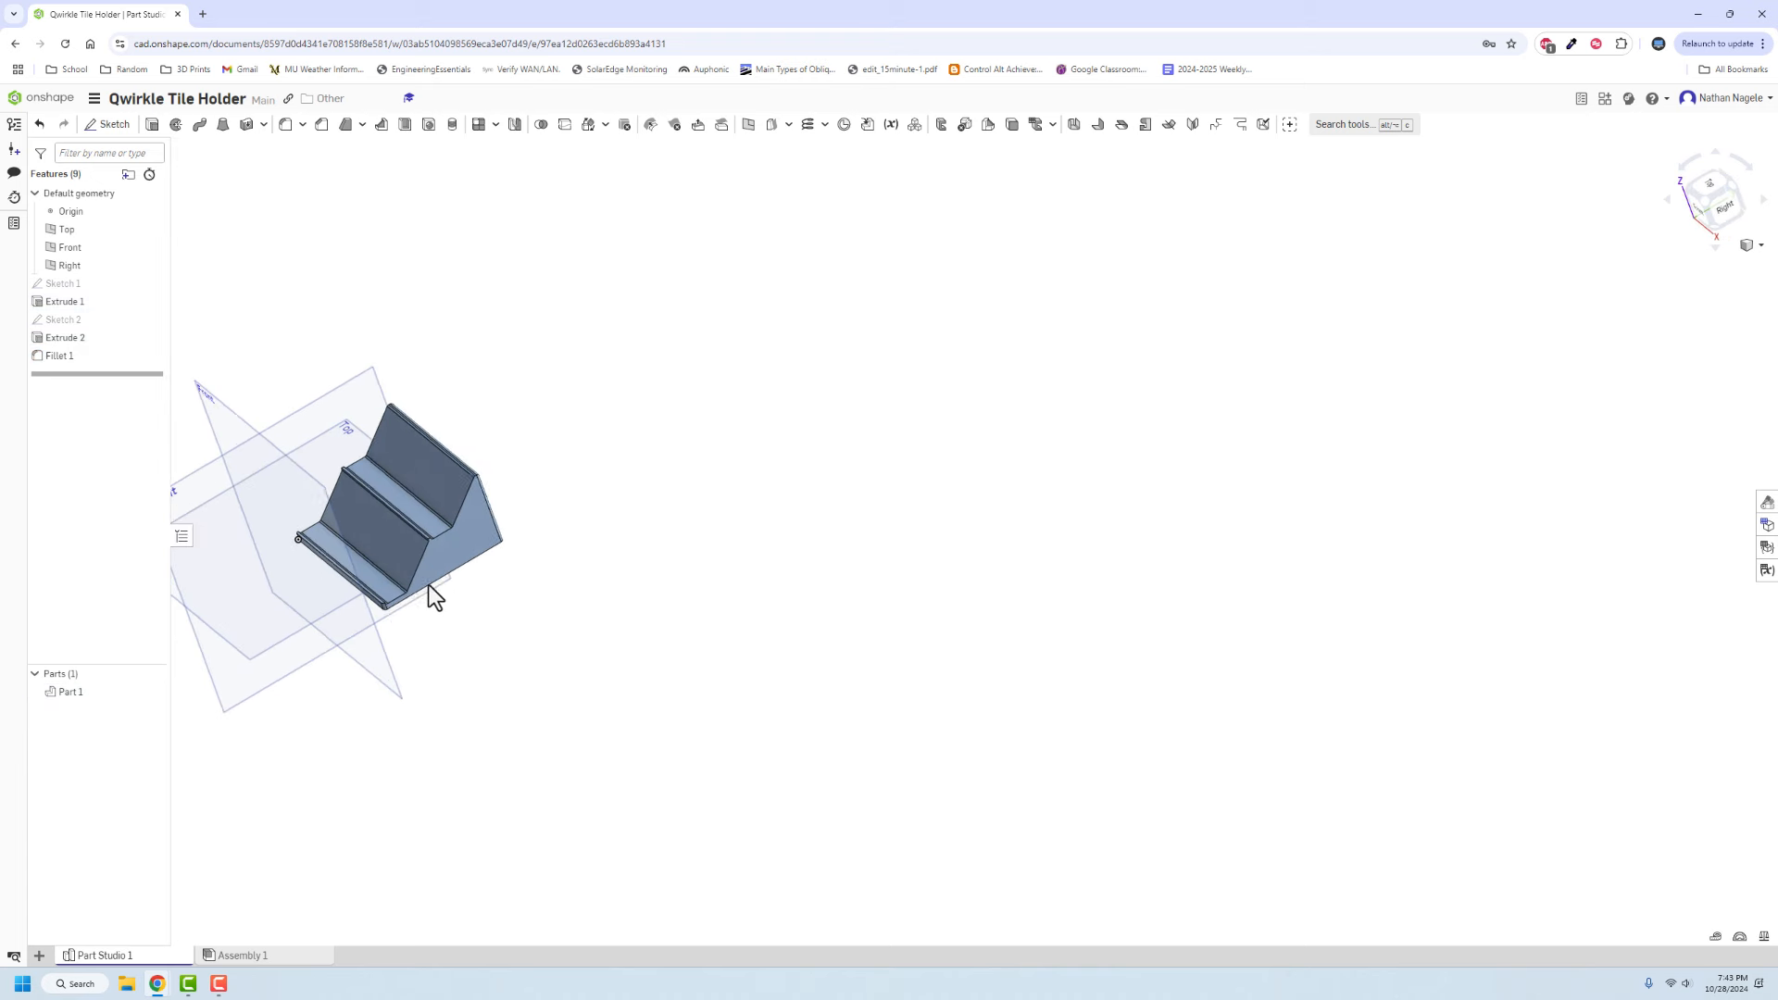
middle_click_drag(366, 530, 607, 532)
scroll(614, 578, "up", 5)
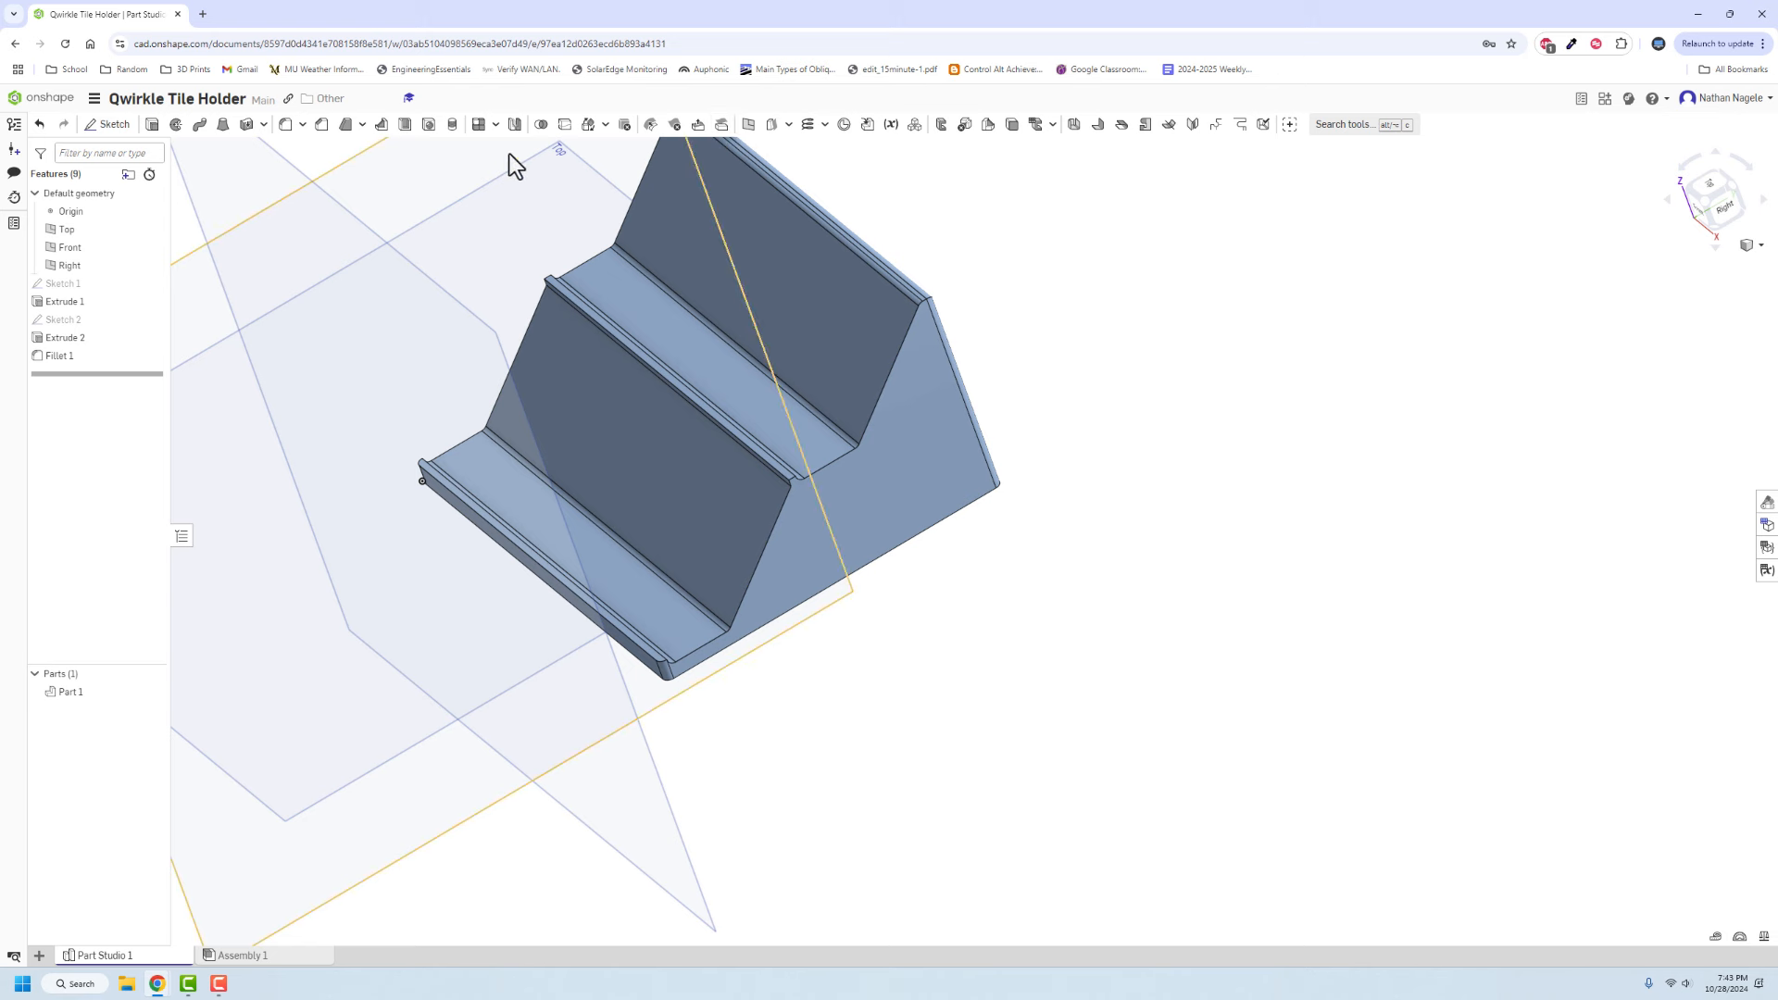
left_click(286, 125)
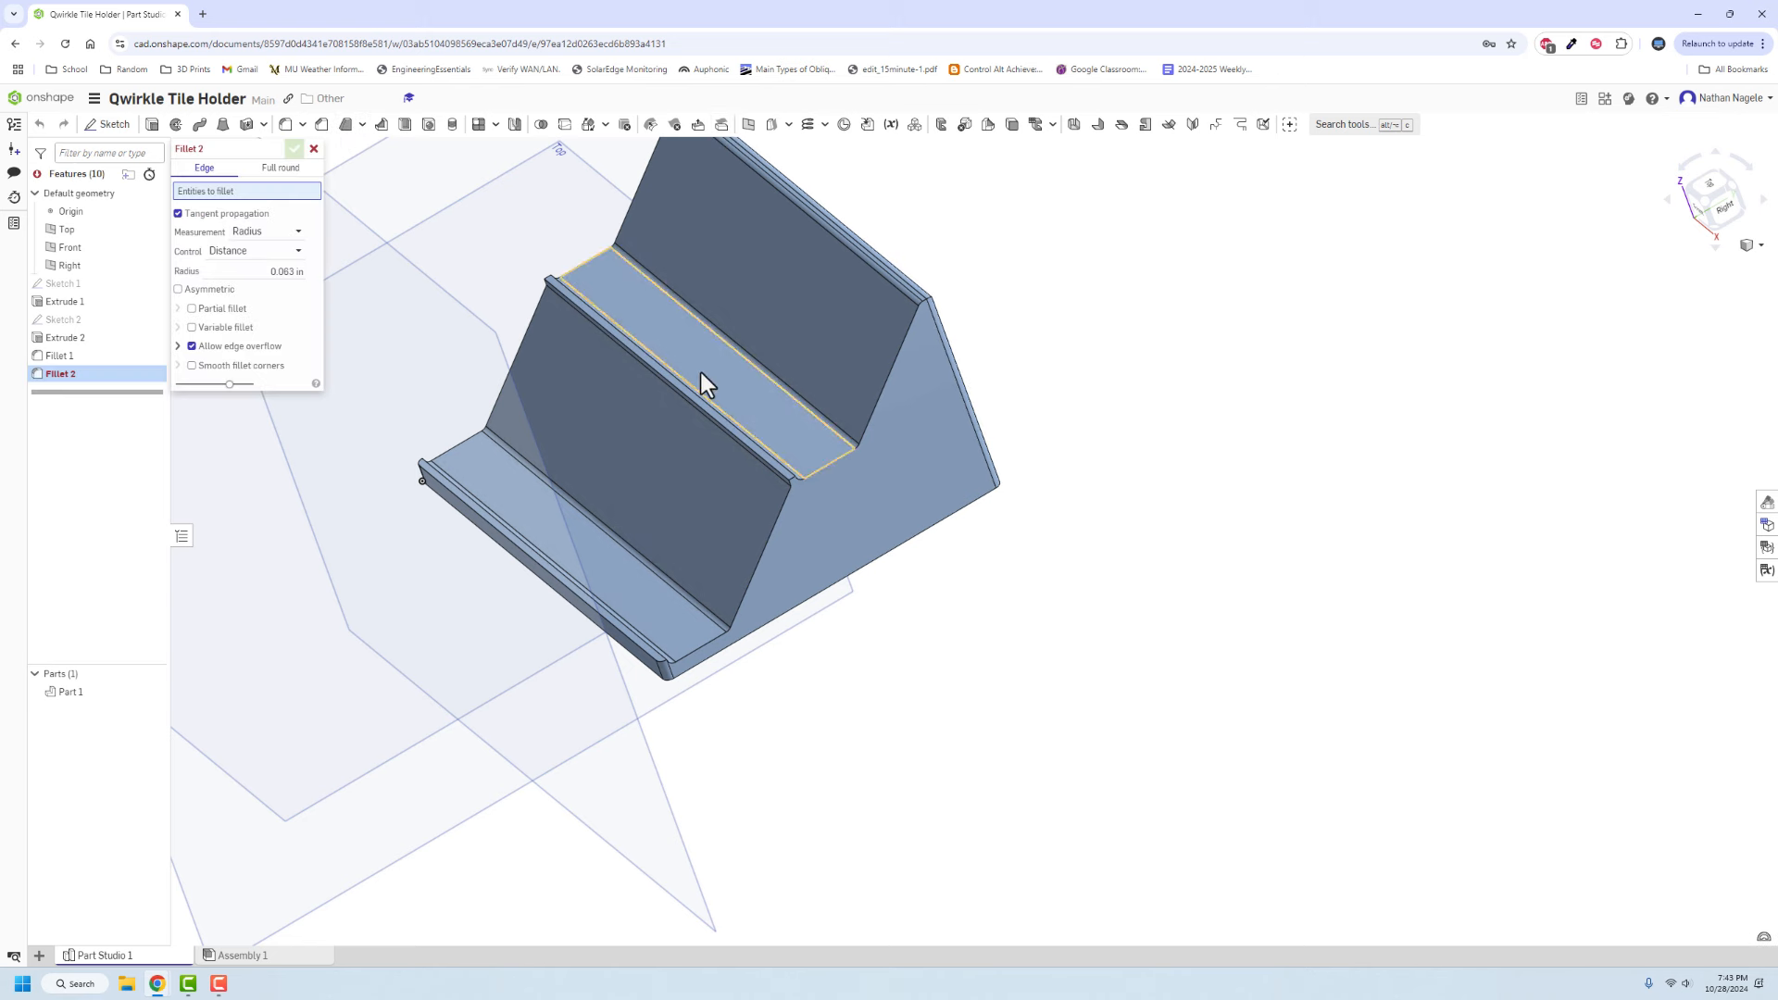
left_click(765, 542)
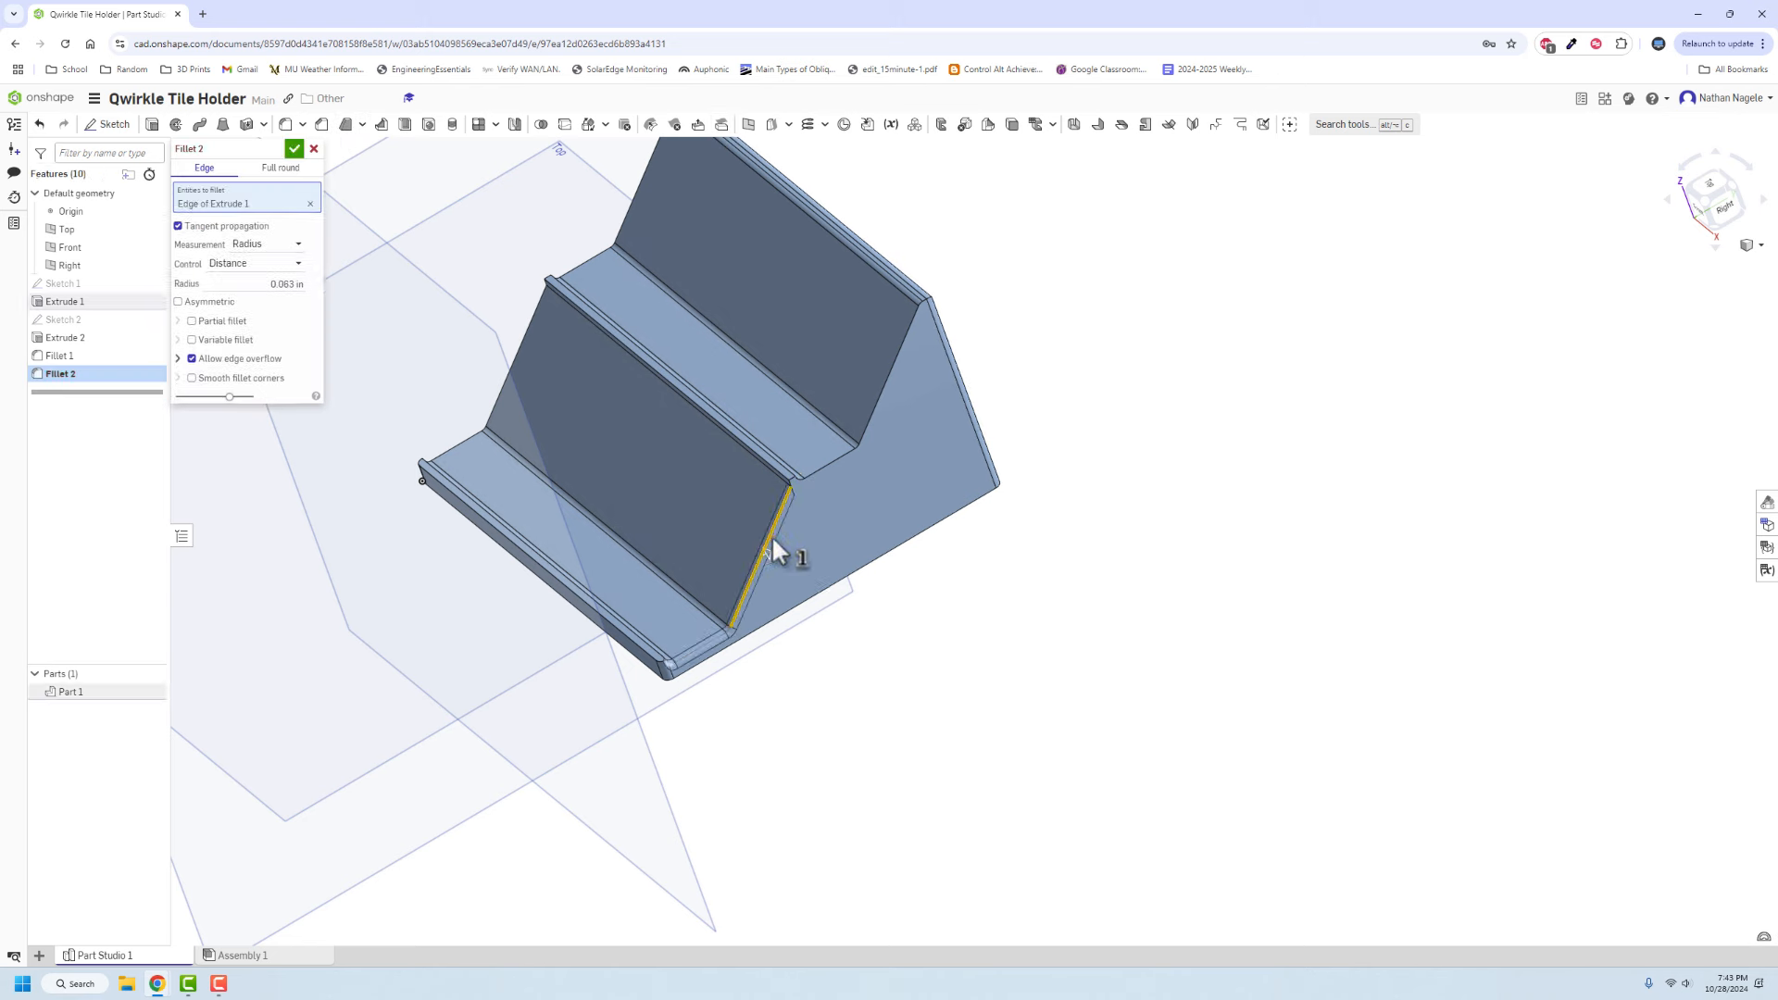
left_click(840, 455)
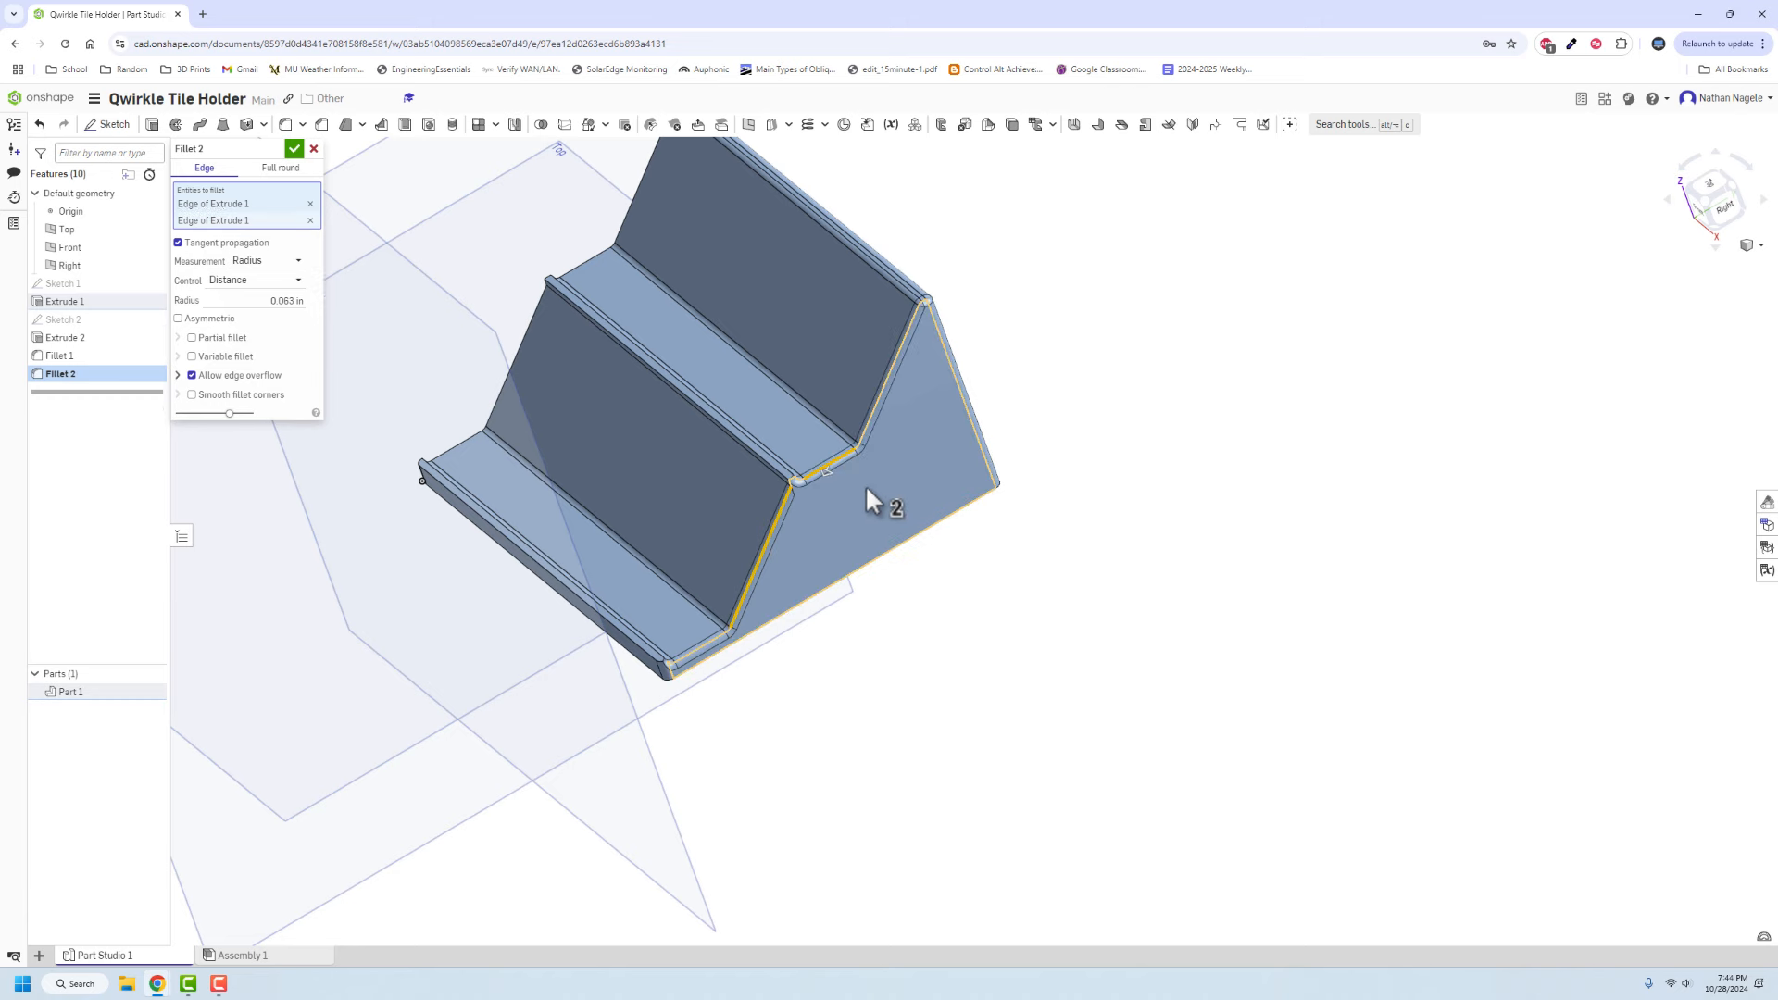
Add the side edges of the lower and middle ledges on the holder's opposite side to the second fillet
right_click_drag(572, 429, 584, 485)
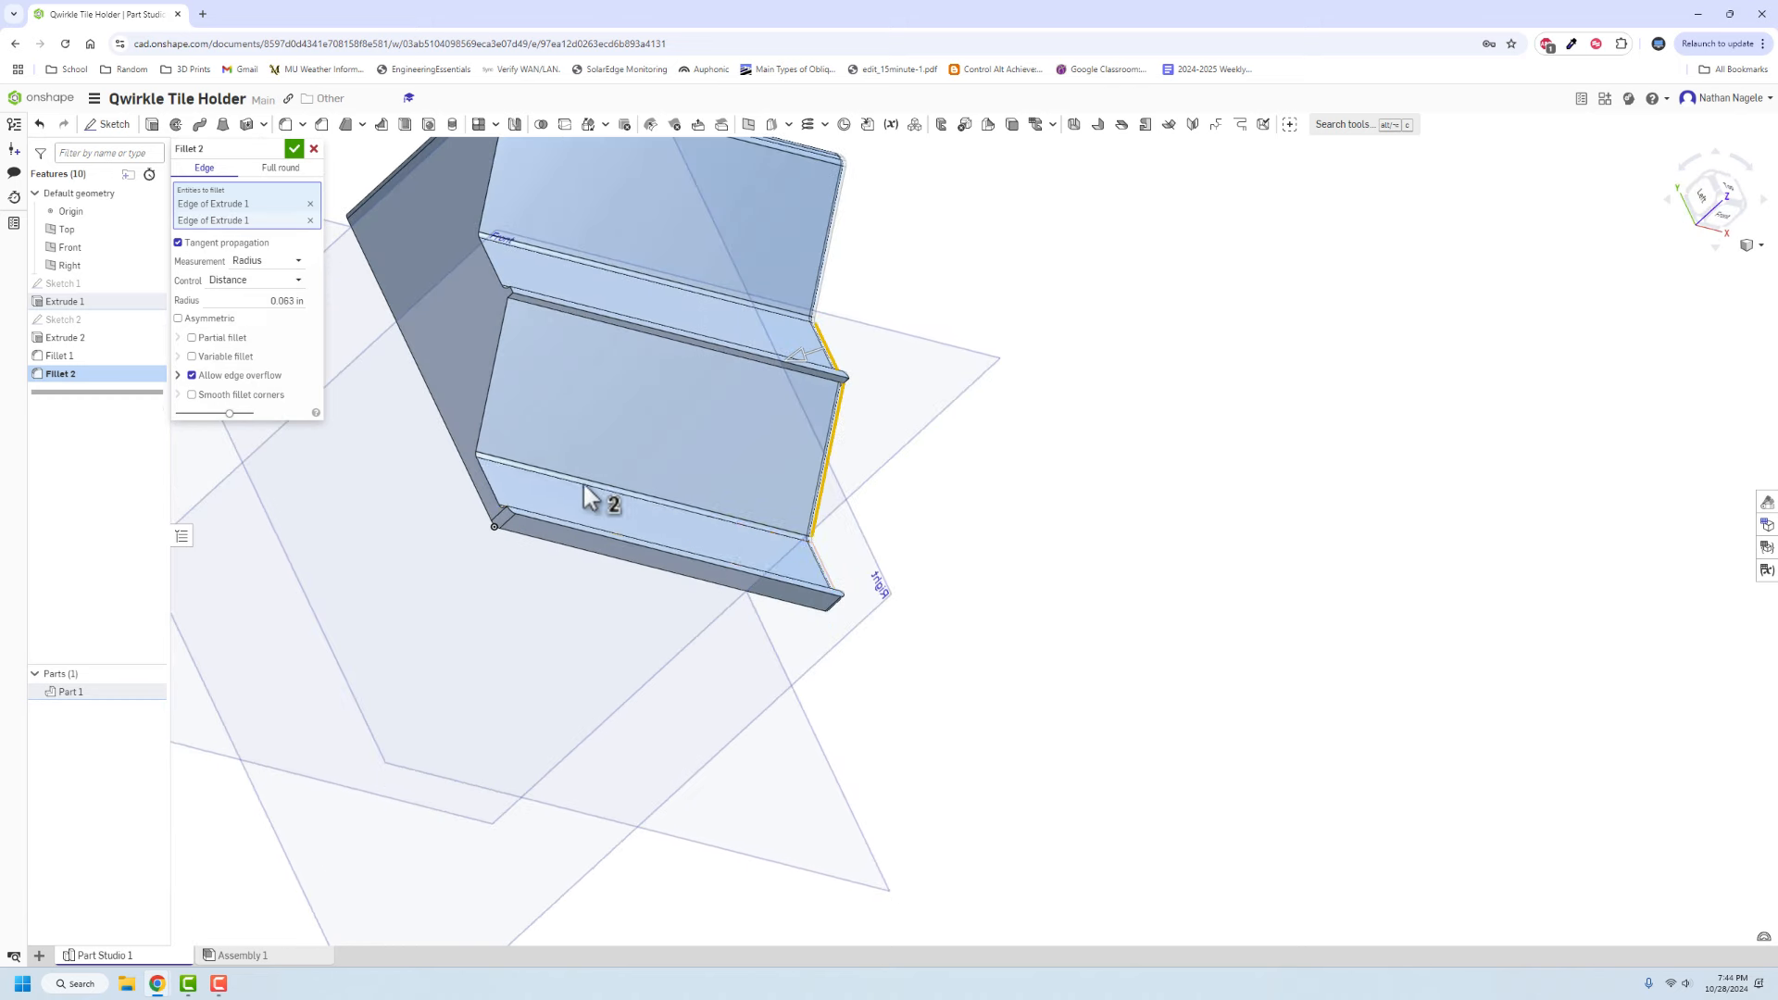
left_click(487, 487)
right_click_drag(392, 370, 628, 420)
left_click(628, 419)
right_click_drag(764, 550, 714, 485)
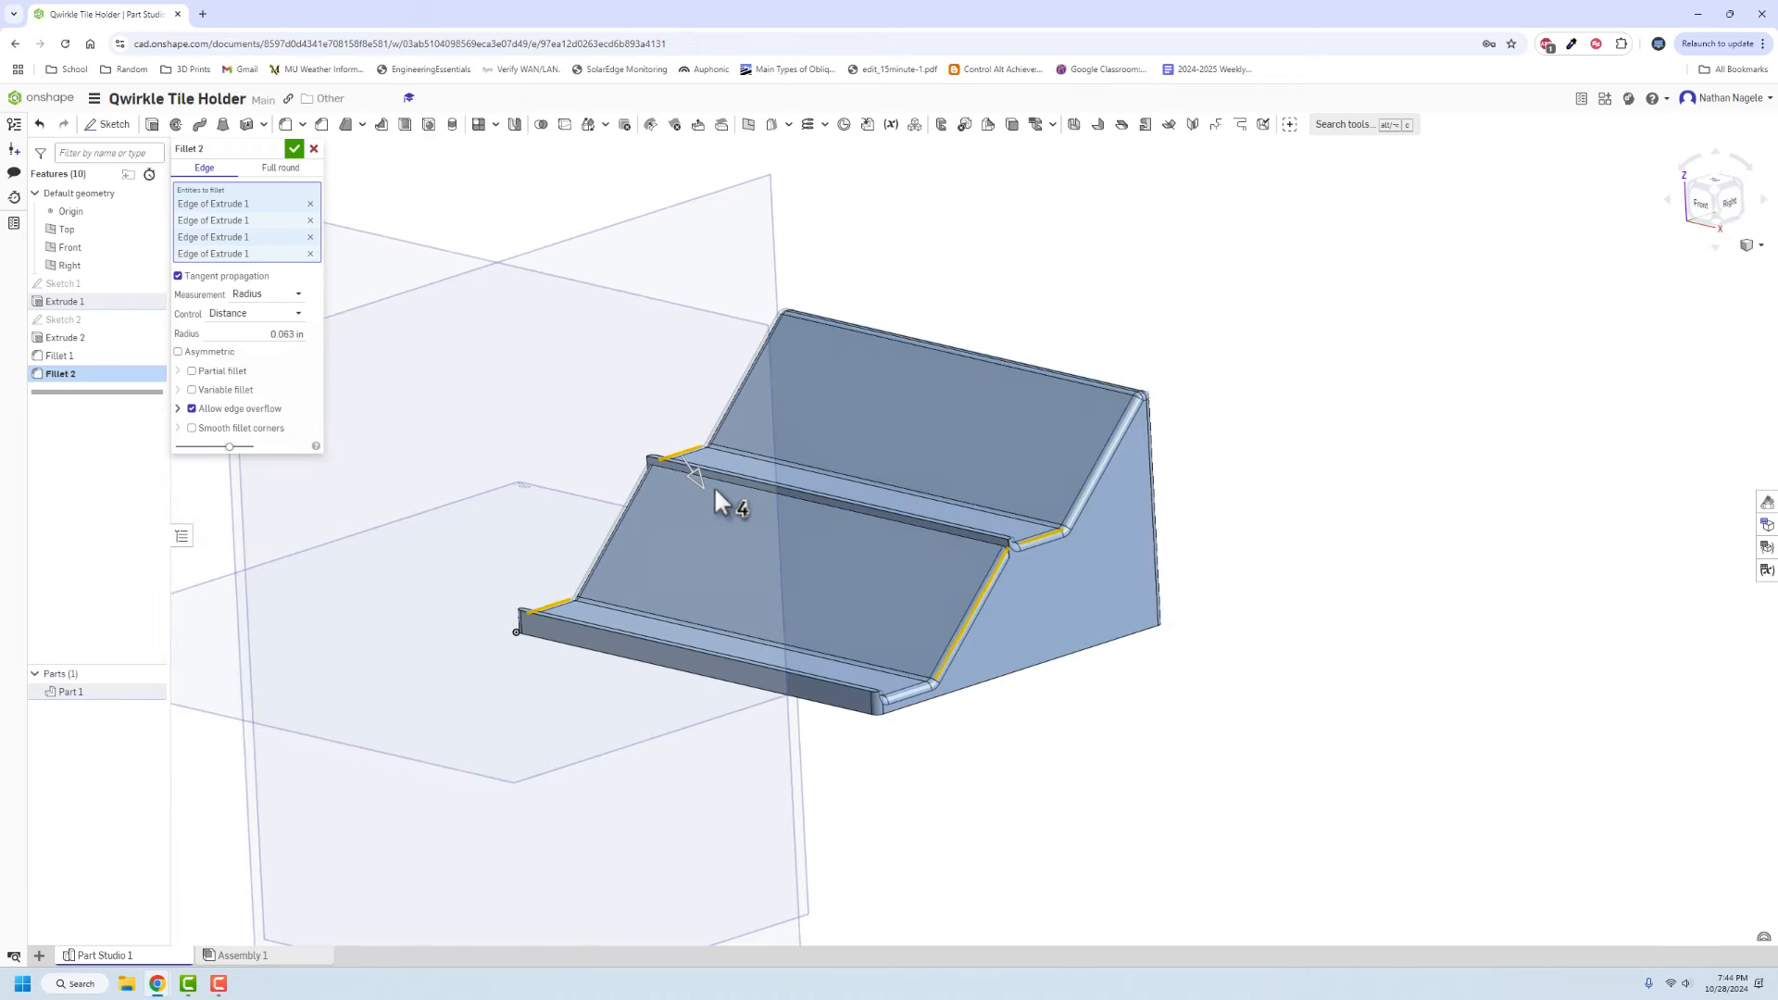
Try adding the lower slope's long upper edge, remove it, and complete the 0.063 in fillet on both stepped sides
left_click(923, 542)
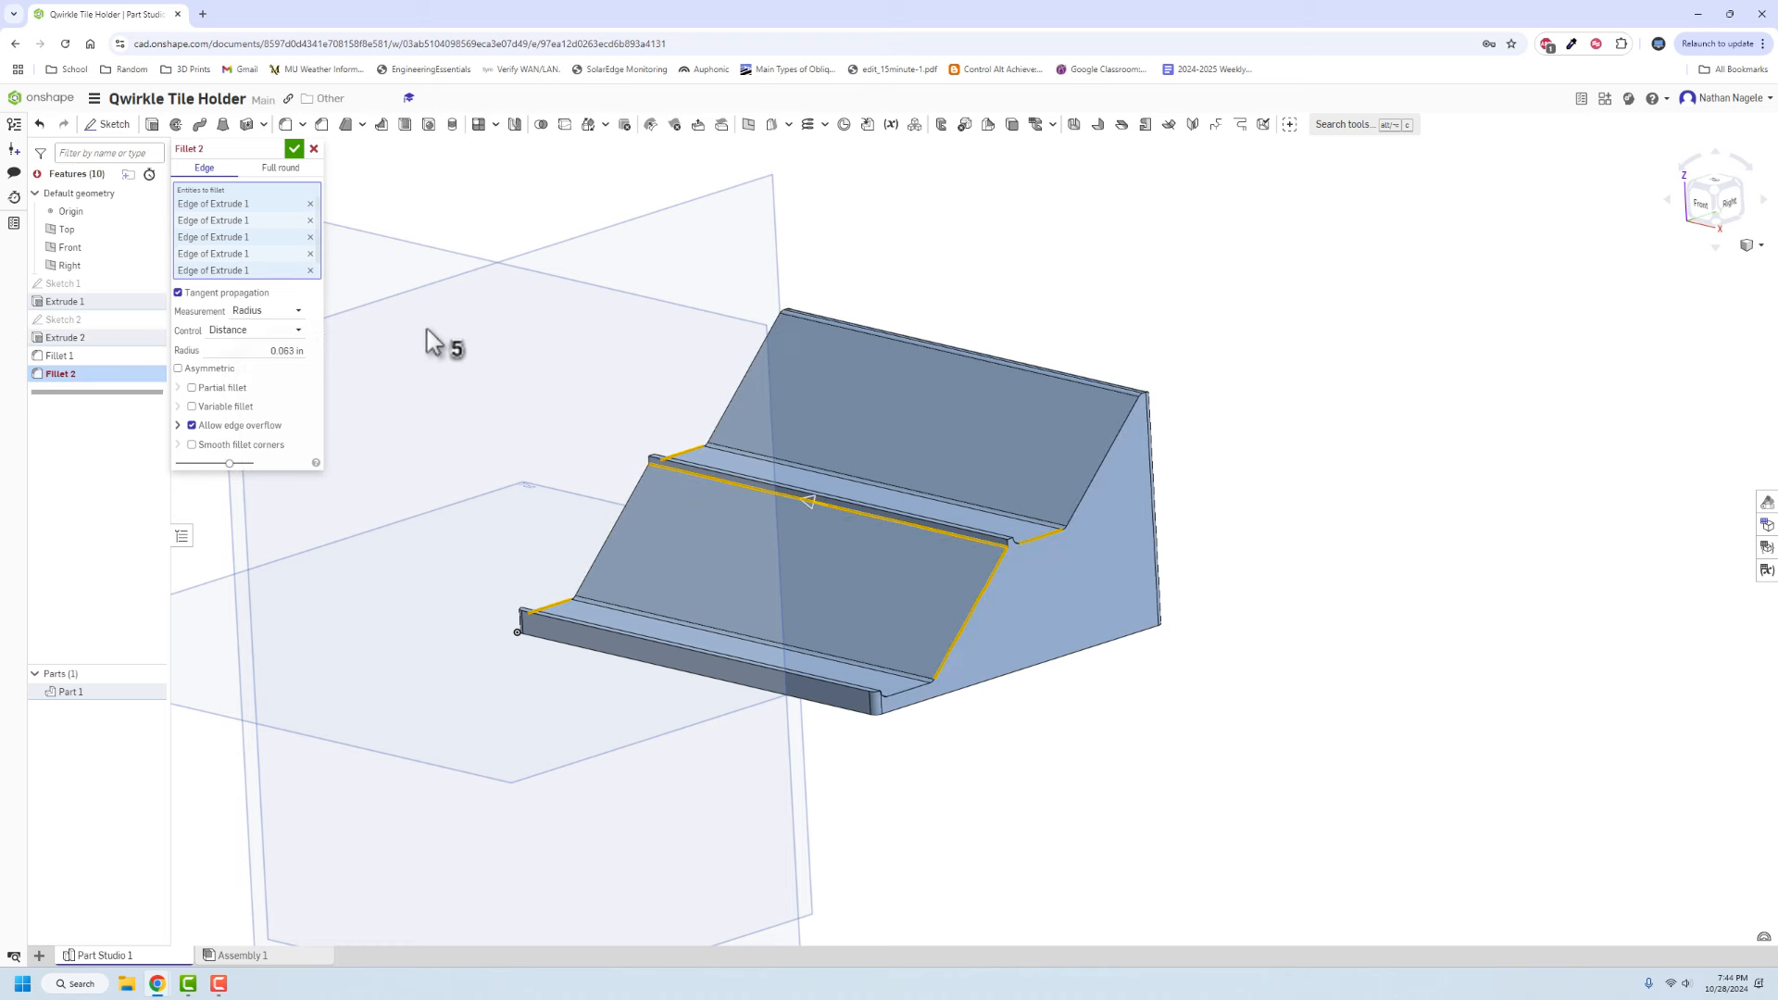
left_click(310, 270)
mouse_move(722, 500)
right_mouse_down()
mouse_move(695, 472)
mouse_move(635, 504)
mouse_move(717, 505)
right_mouse_up()
scroll(765, 630, "up", 10)
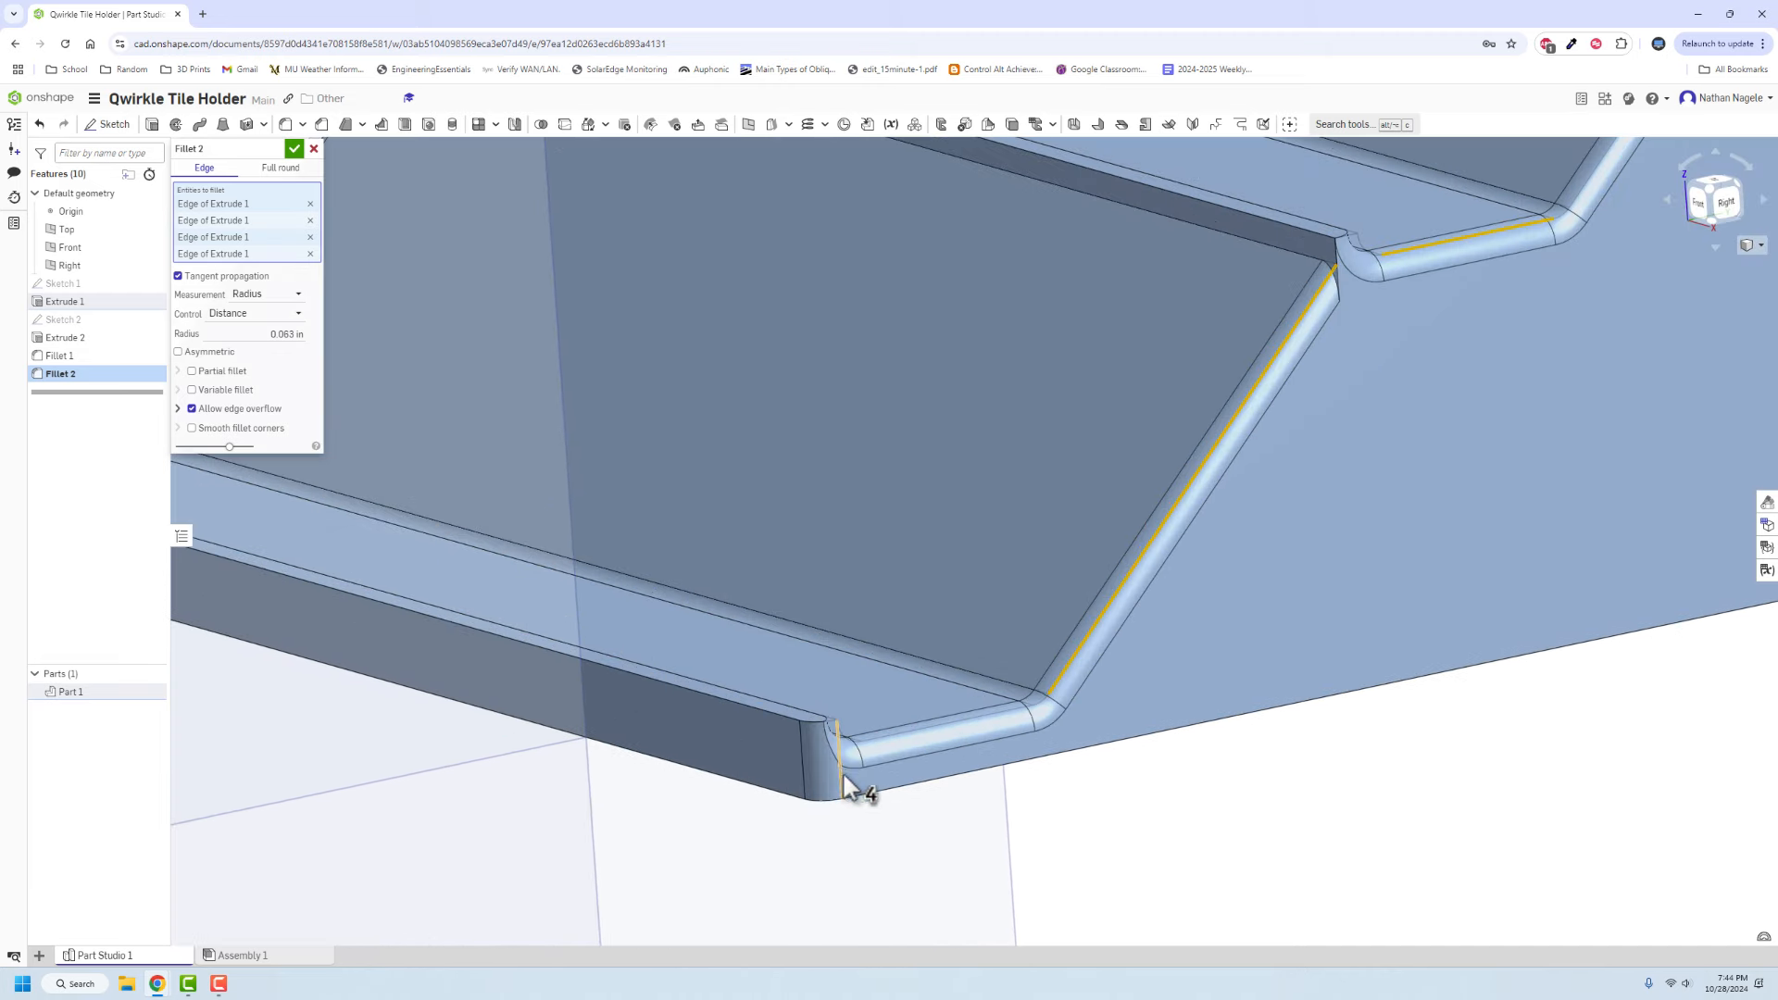
right_click_drag(836, 724, 353, 414)
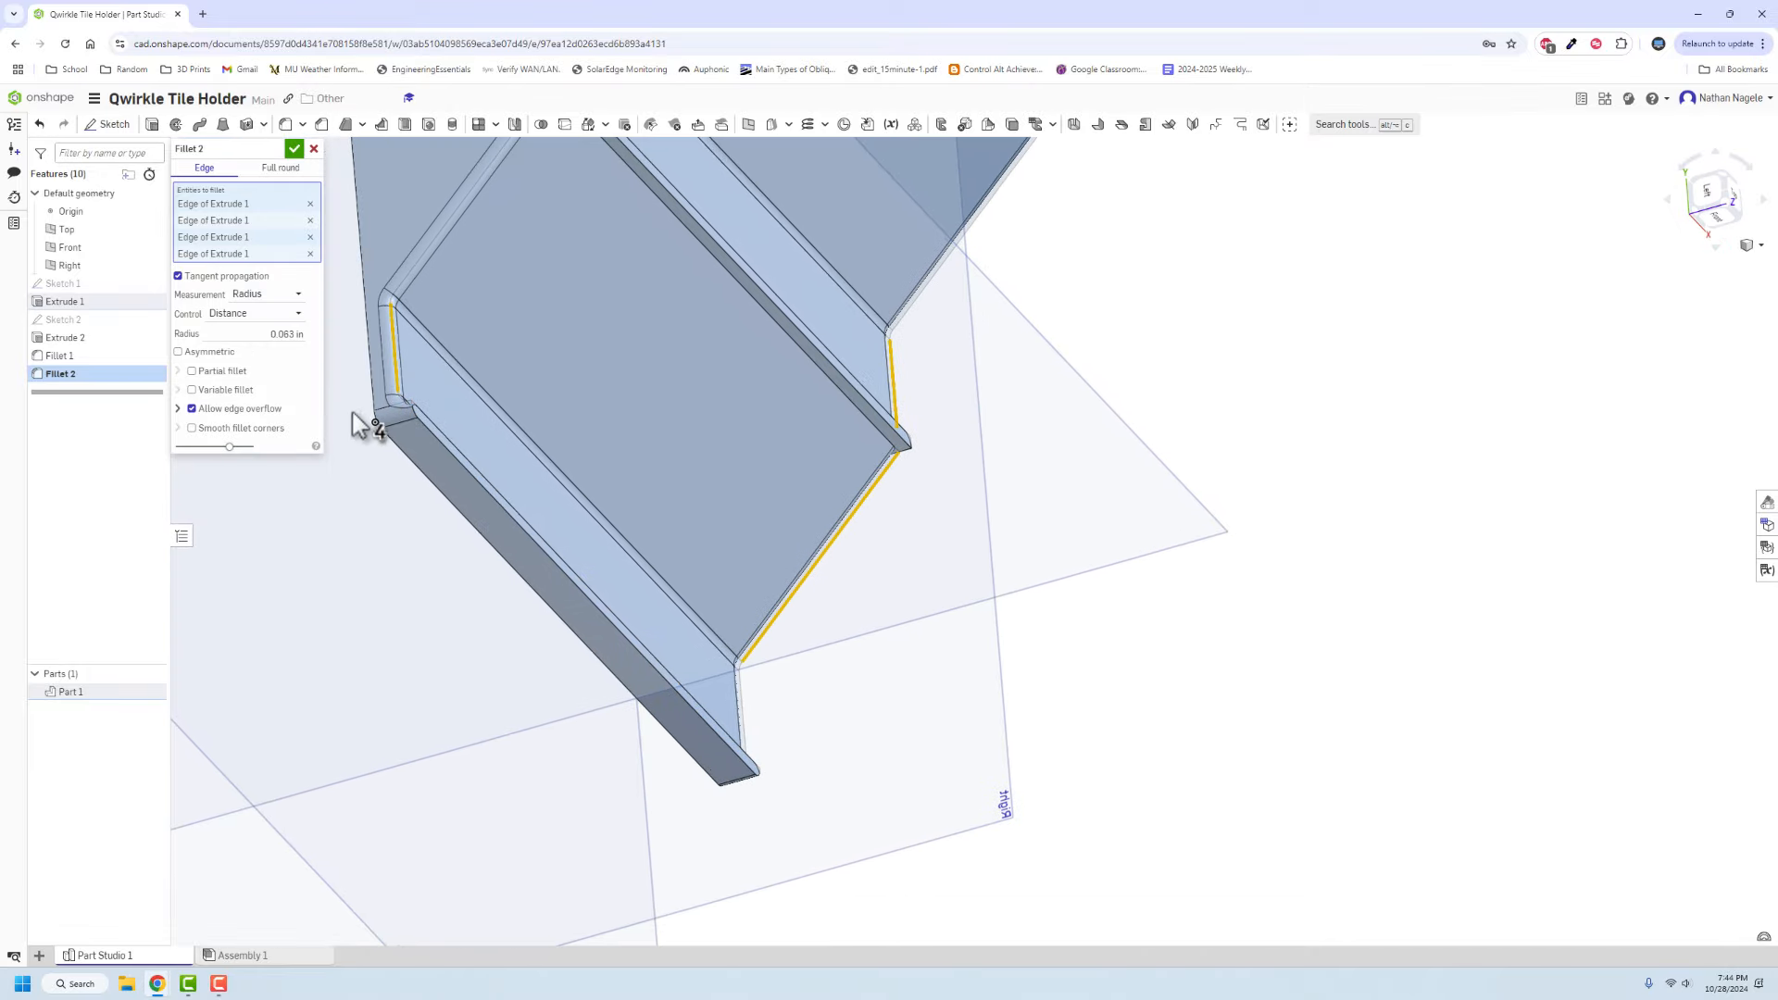
left_click(294, 149)
Measure the distance in inches between the holder's back face and the front face of its lower lip
right_click_drag(402, 382, 413, 253)
right_click_drag(486, 310, 661, 459)
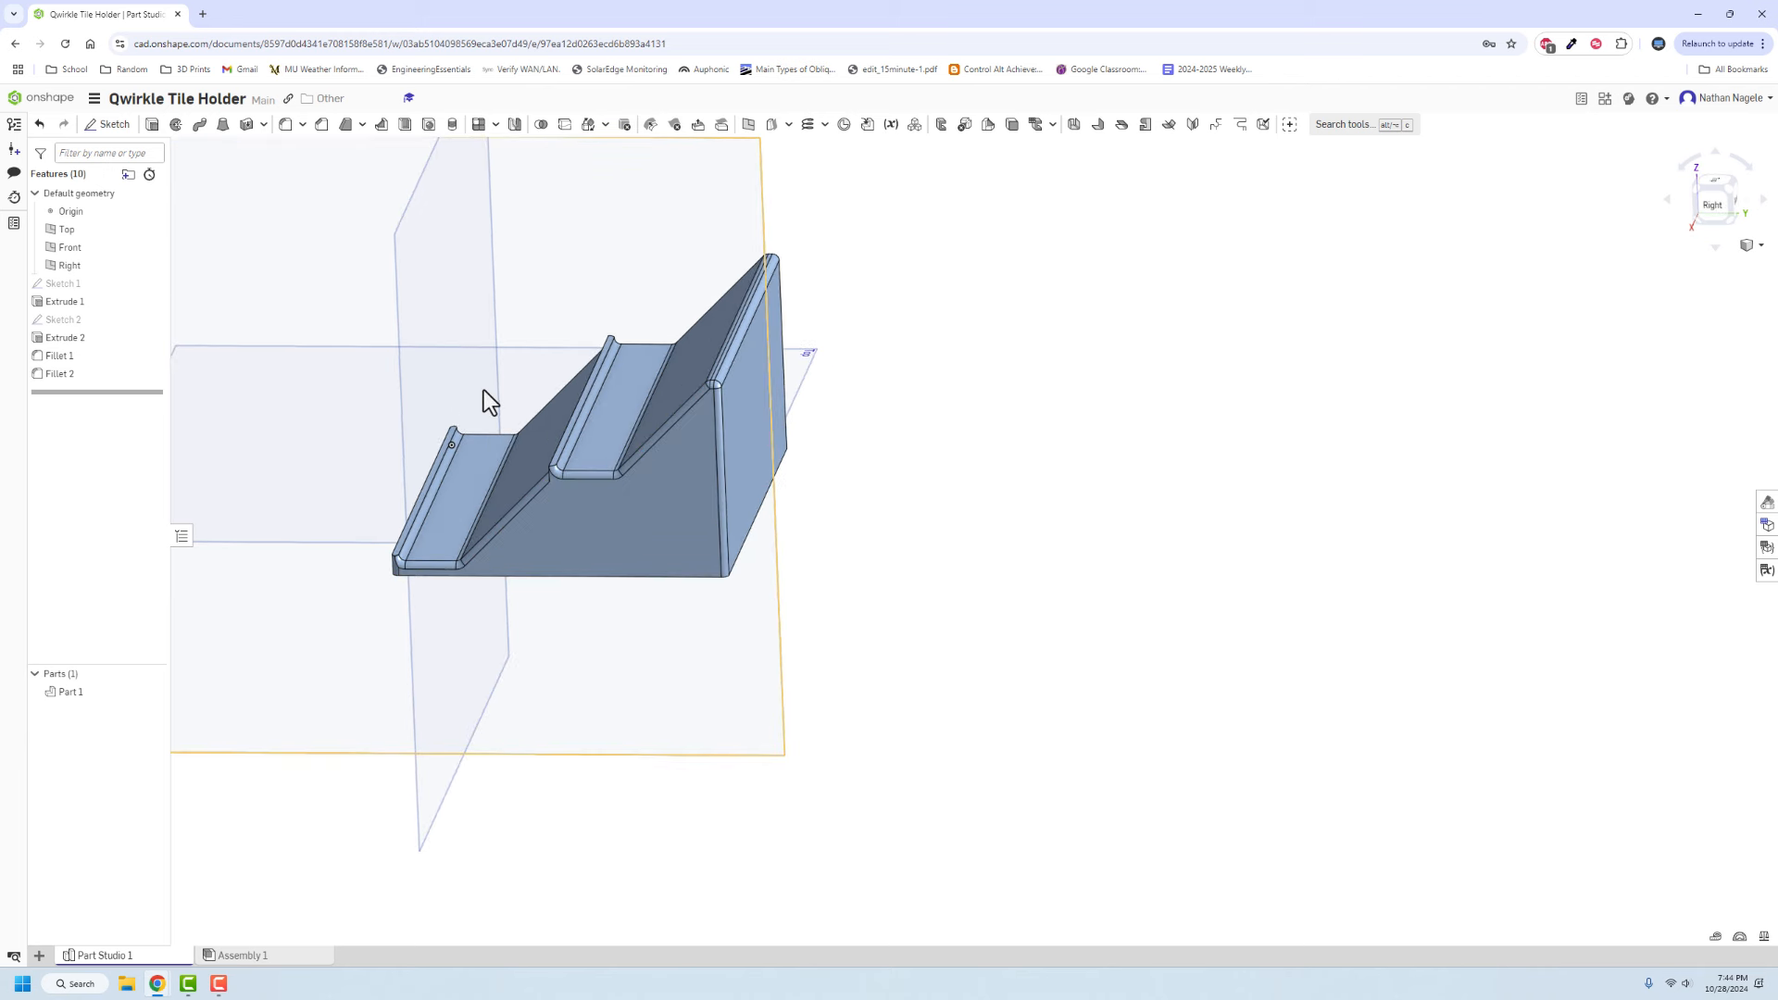
right_click_drag(481, 387, 555, 405)
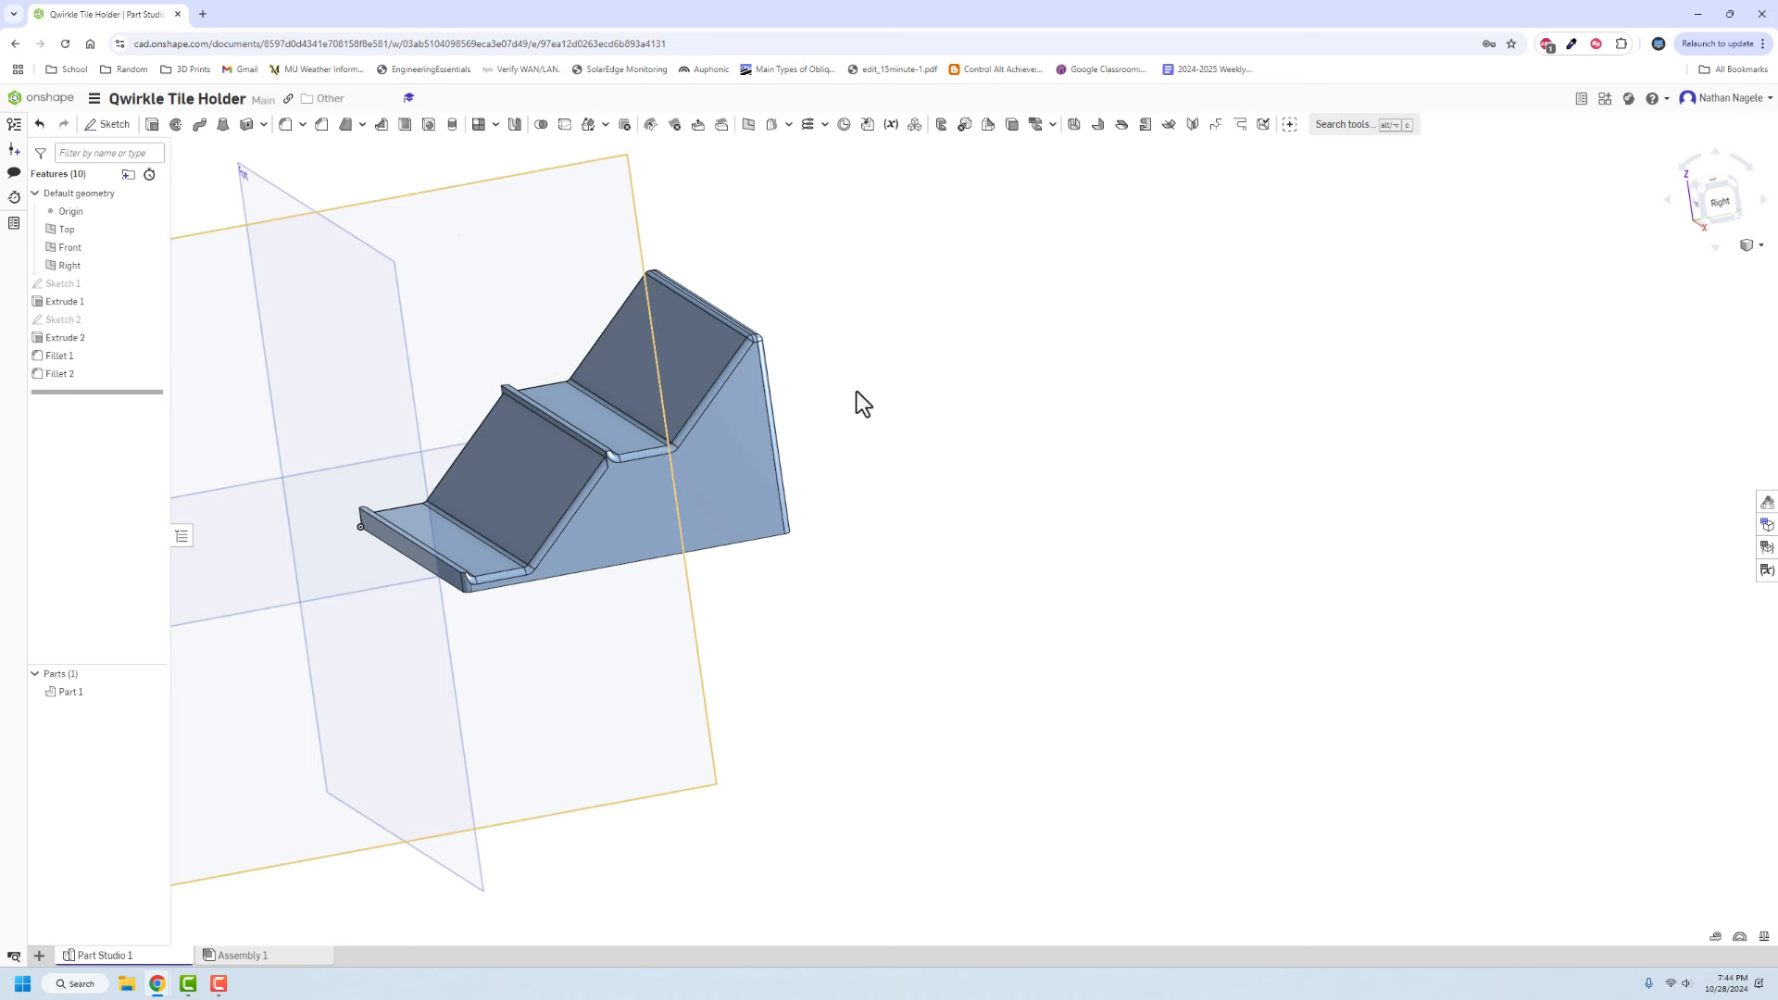
left_click(1715, 937)
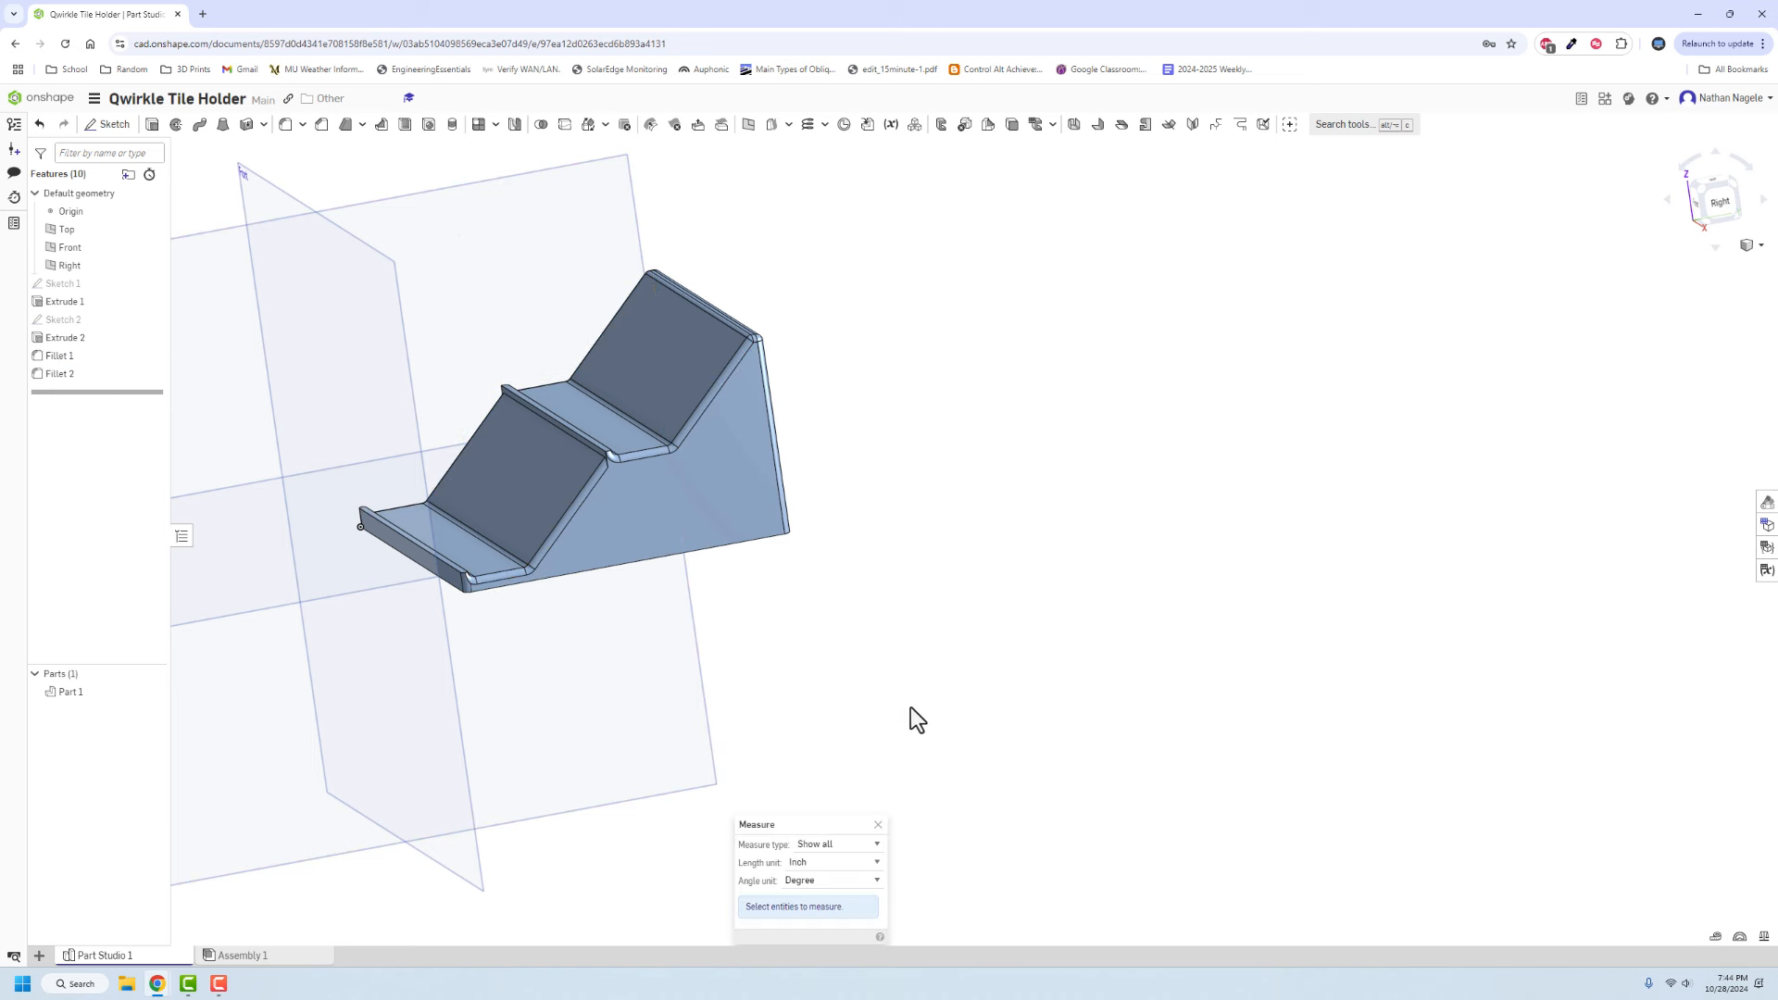
right_click_drag(874, 663, 738, 491)
left_click(738, 491)
right_click_drag(389, 572, 595, 583)
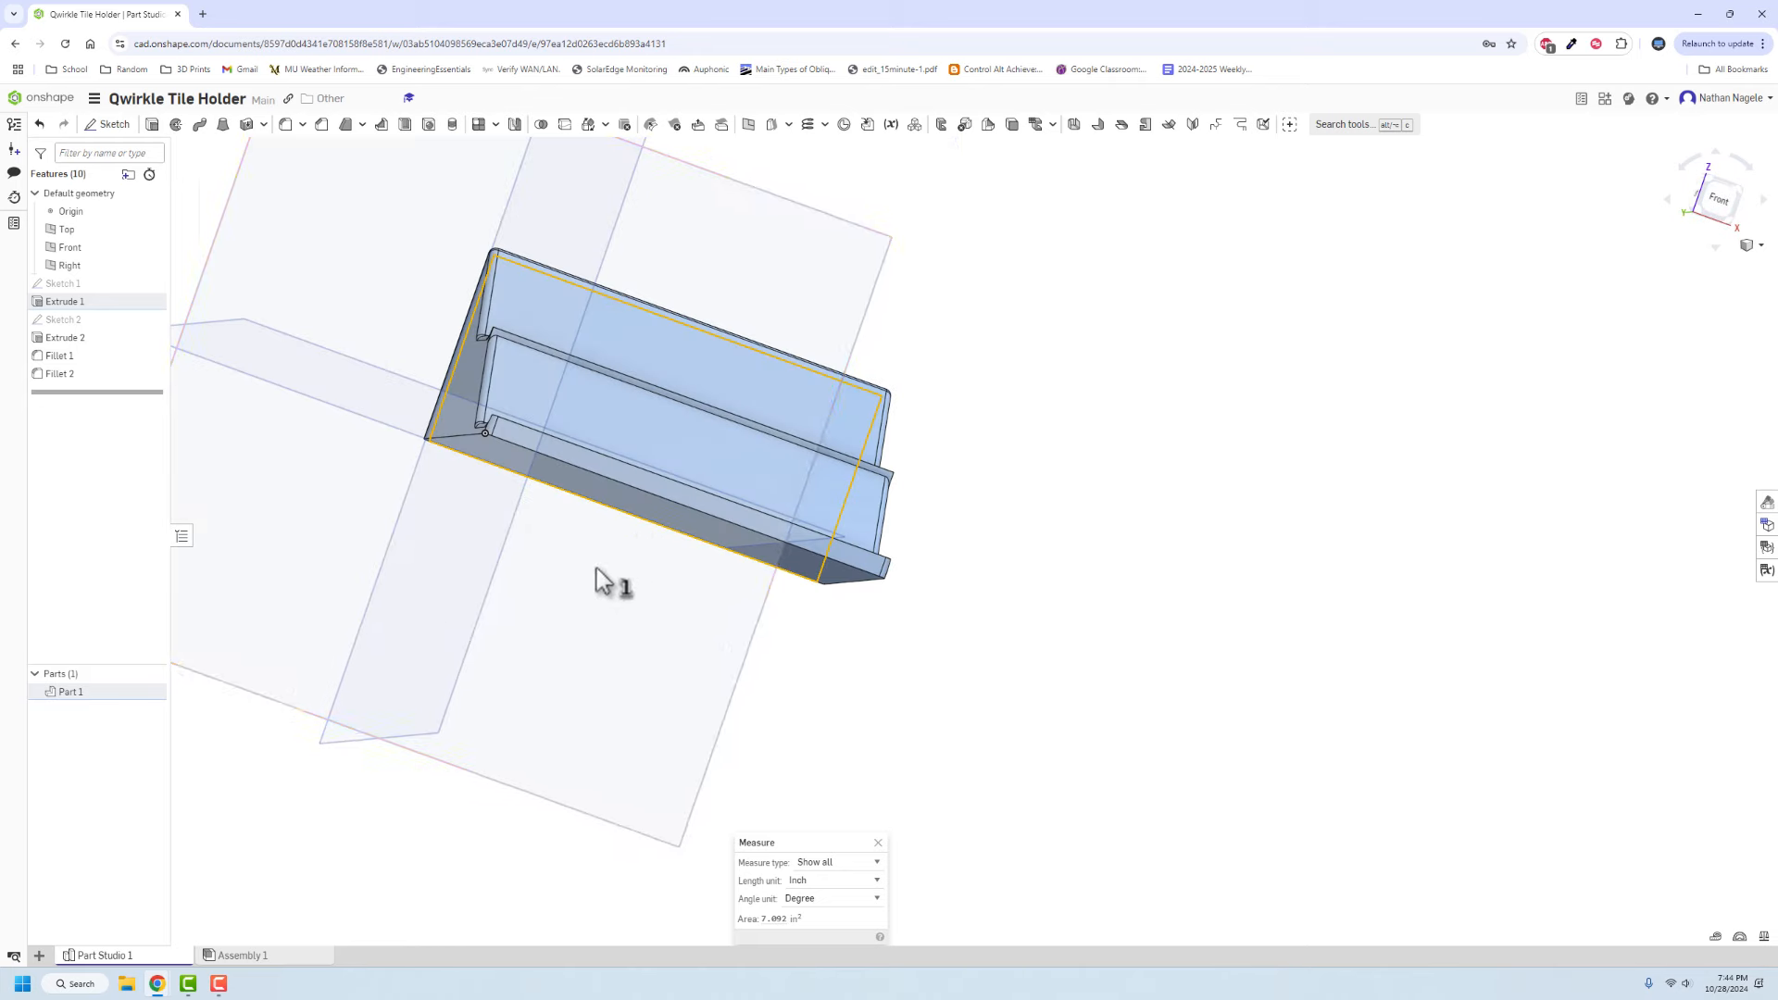
left_click(671, 498)
right_click_drag(941, 639, 825, 613)
mouse_move(794, 753)
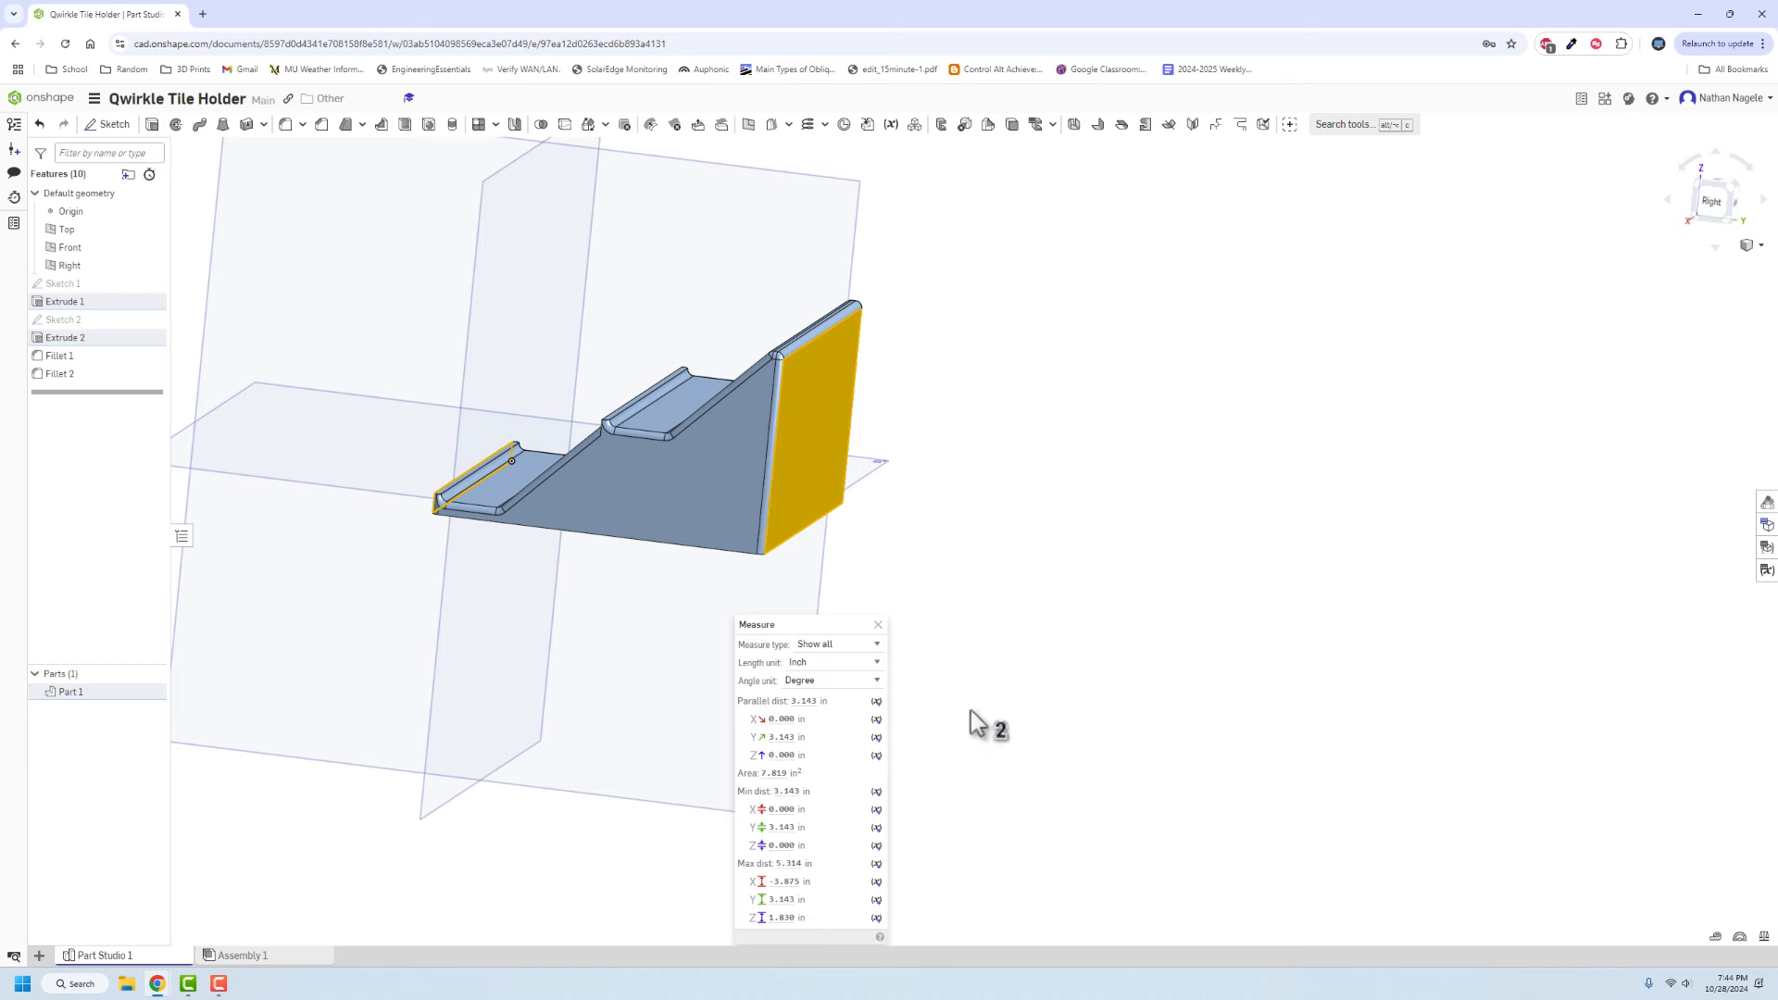
right_click_drag(914, 589, 938, 548)
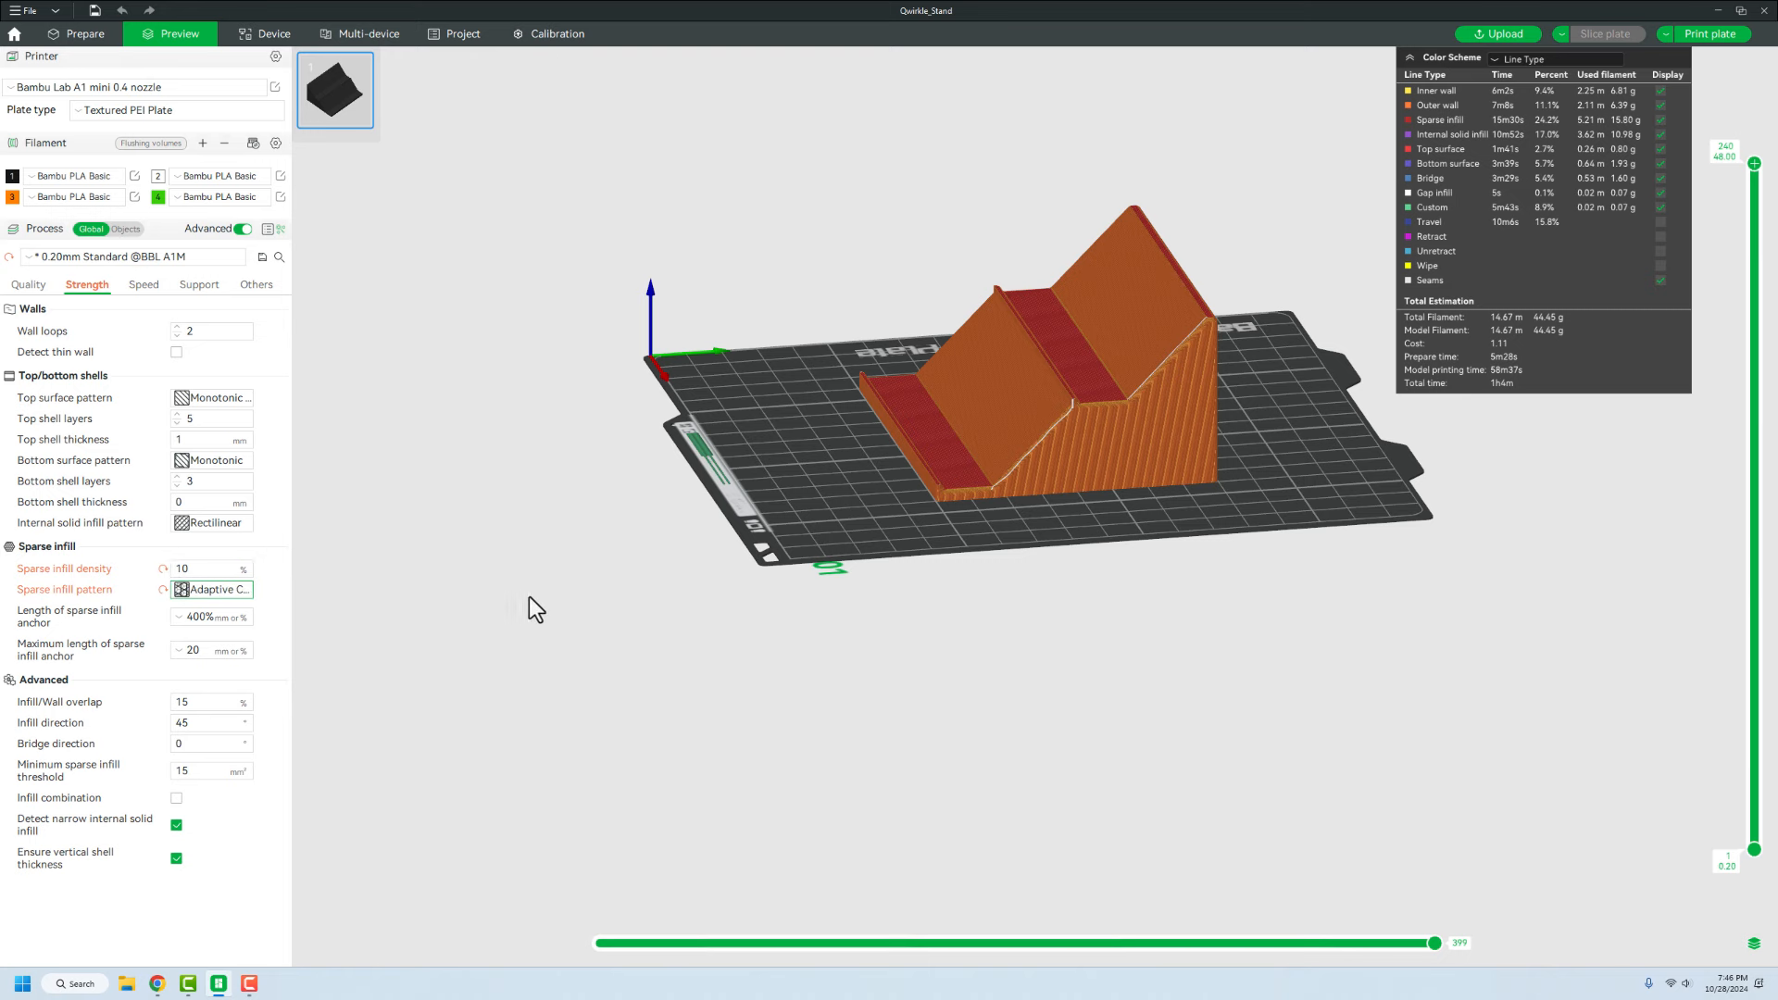
In Bambu Studio, examine the sliced Qwirkle_Stand preview from several angles, including its lips, slopes and rounded side edges
left_click_drag(528, 597, 930, 347)
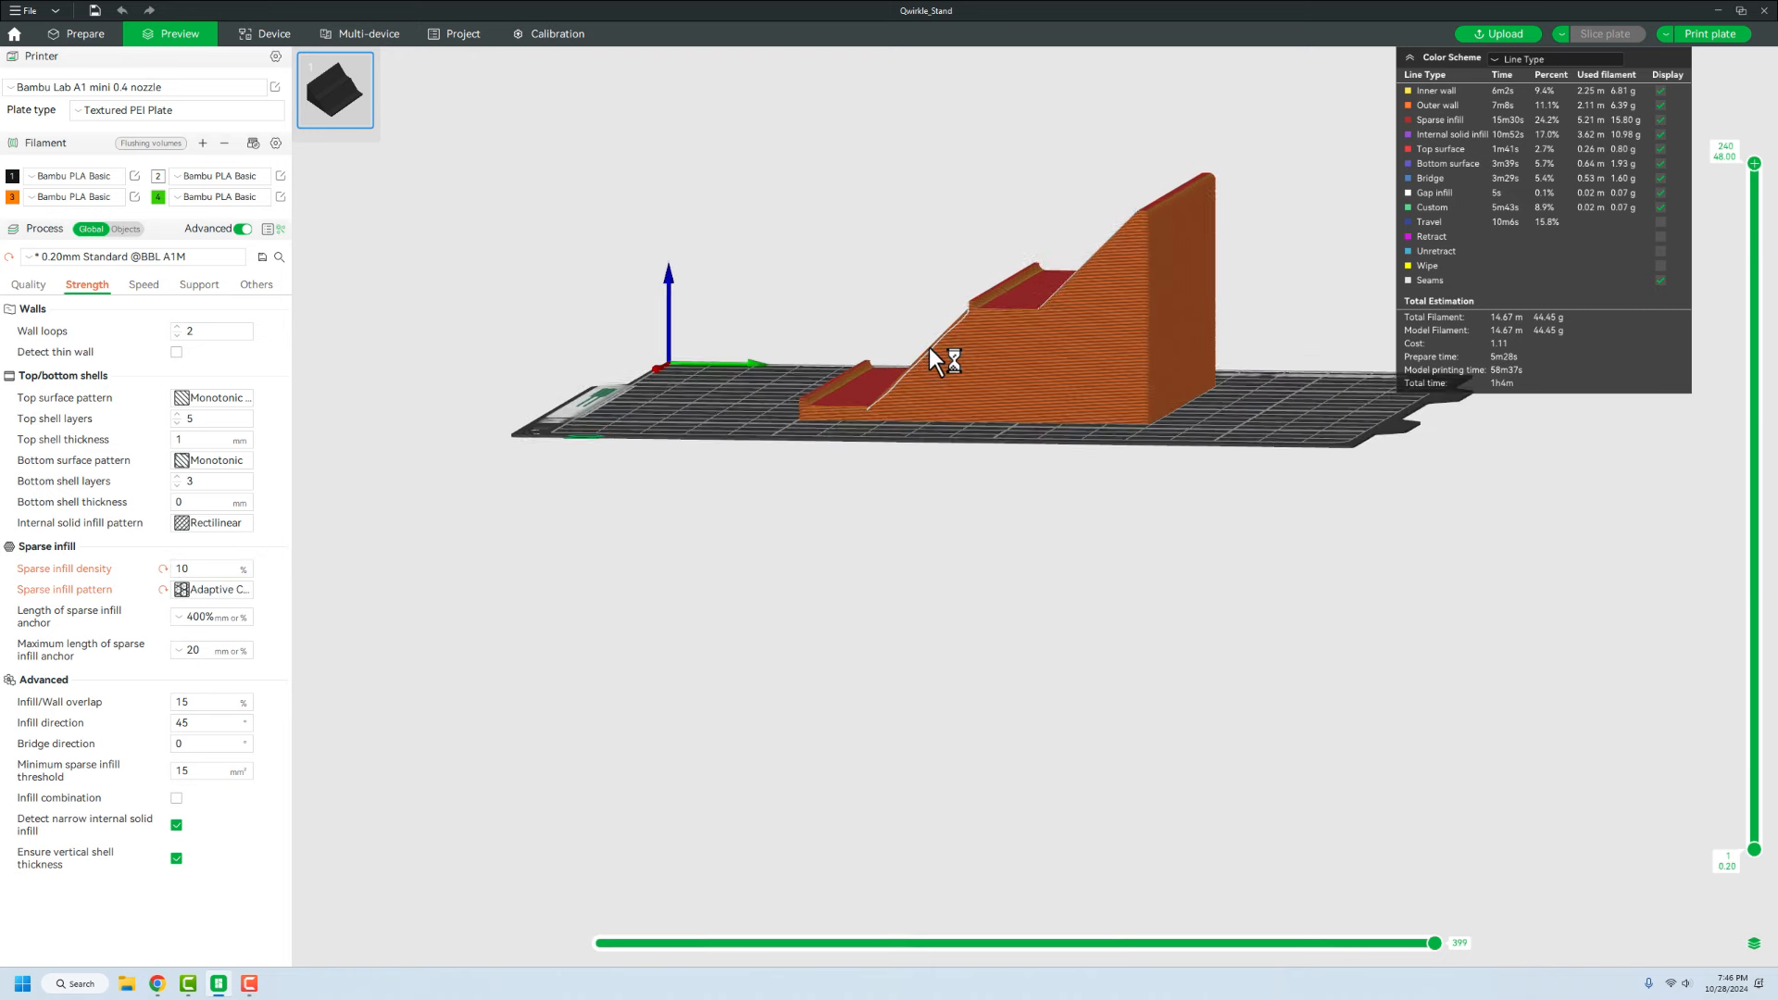
scroll(930, 347, "up", 6)
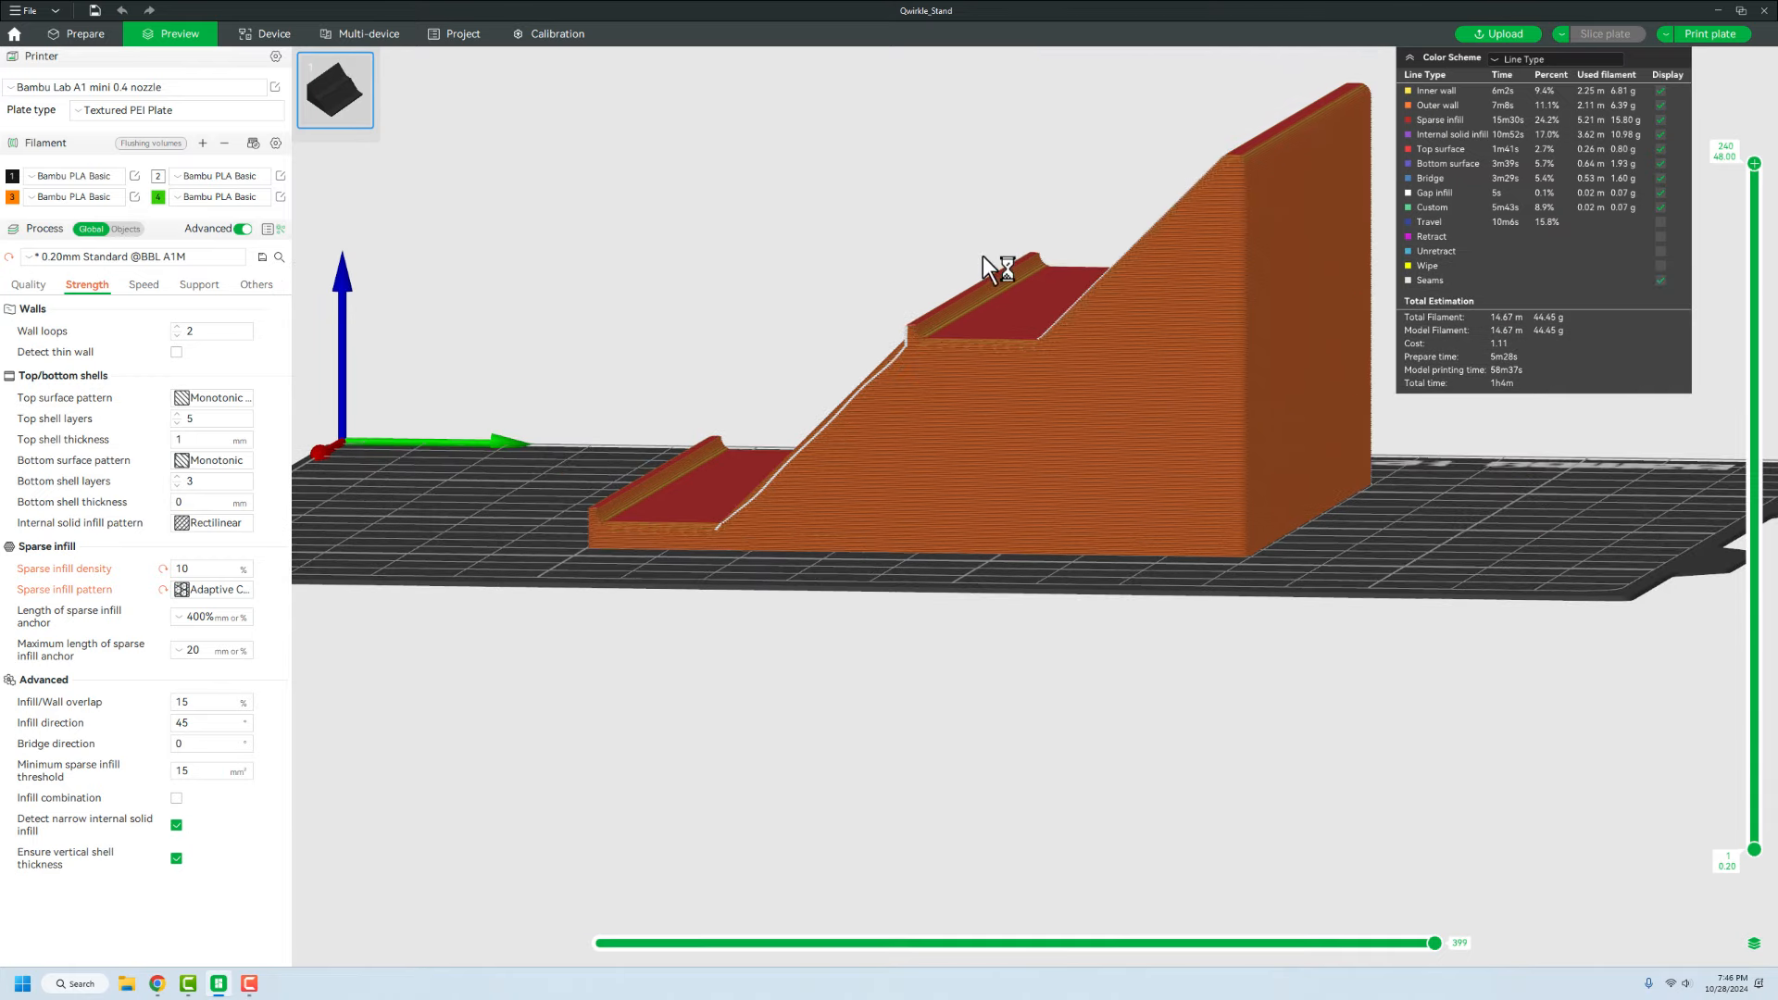
left_click_drag(984, 261, 924, 333)
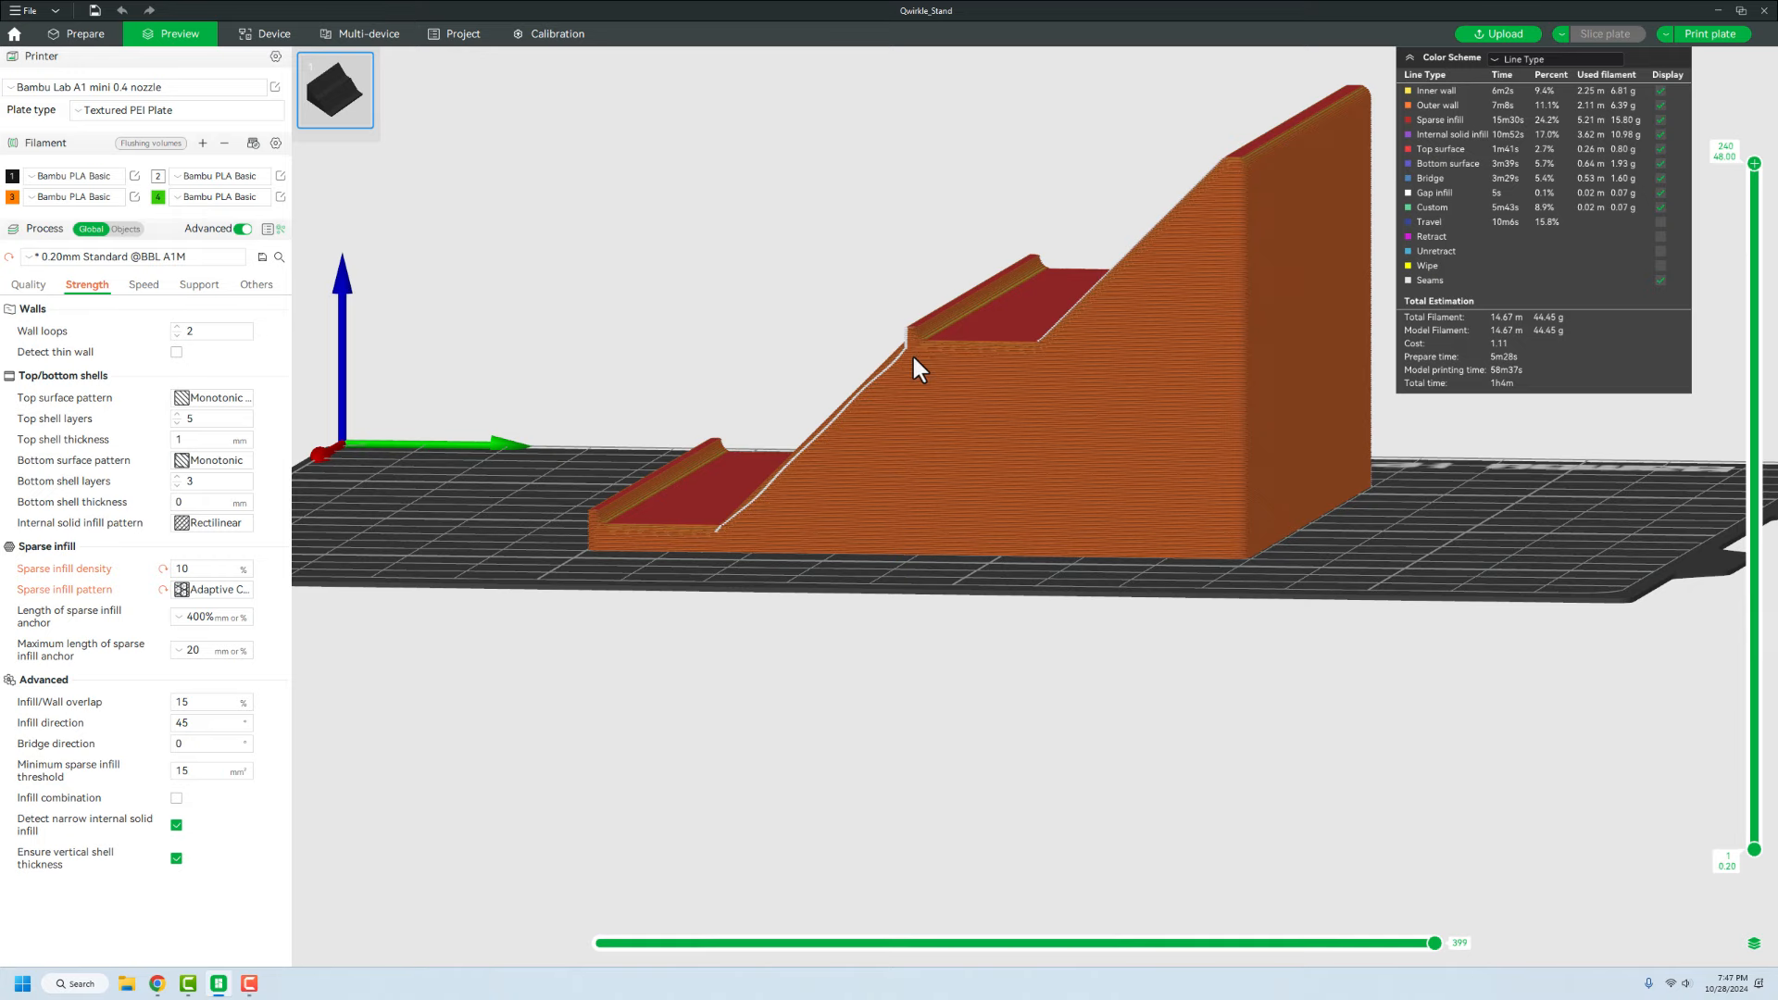
left_click_drag(910, 356, 844, 491)
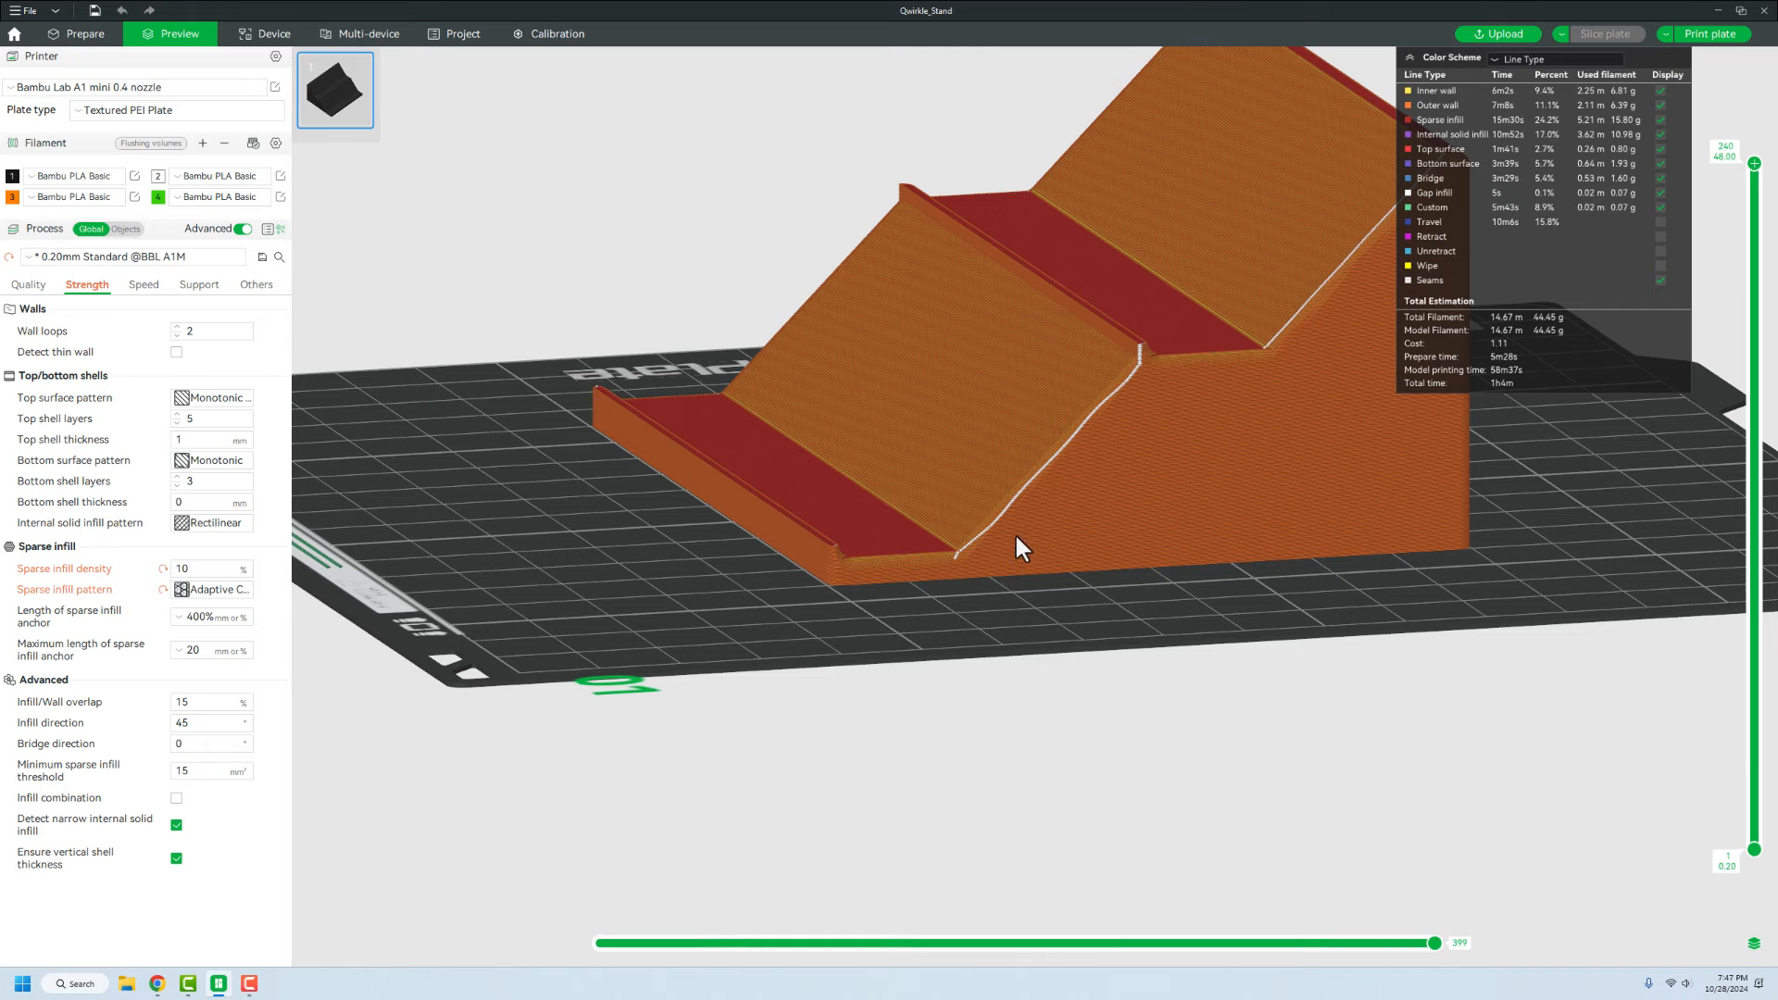
left_click_drag(1011, 523, 737, 445)
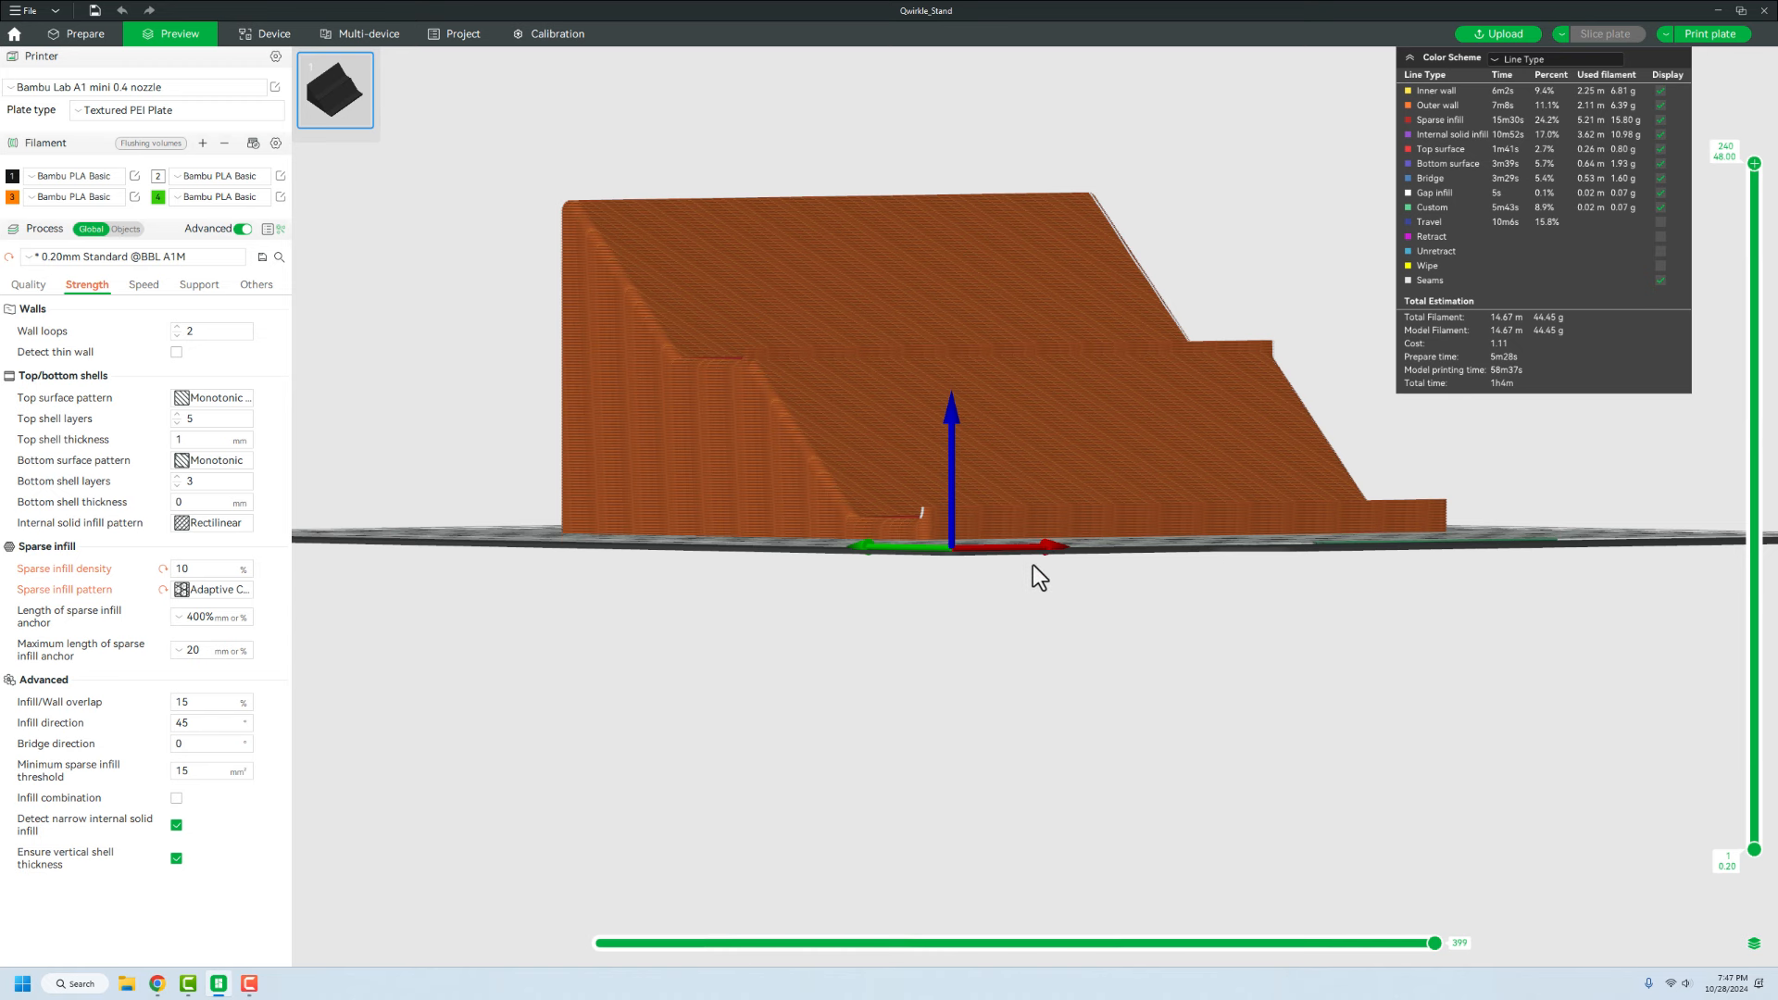
left_click_drag(1031, 565, 929, 575)
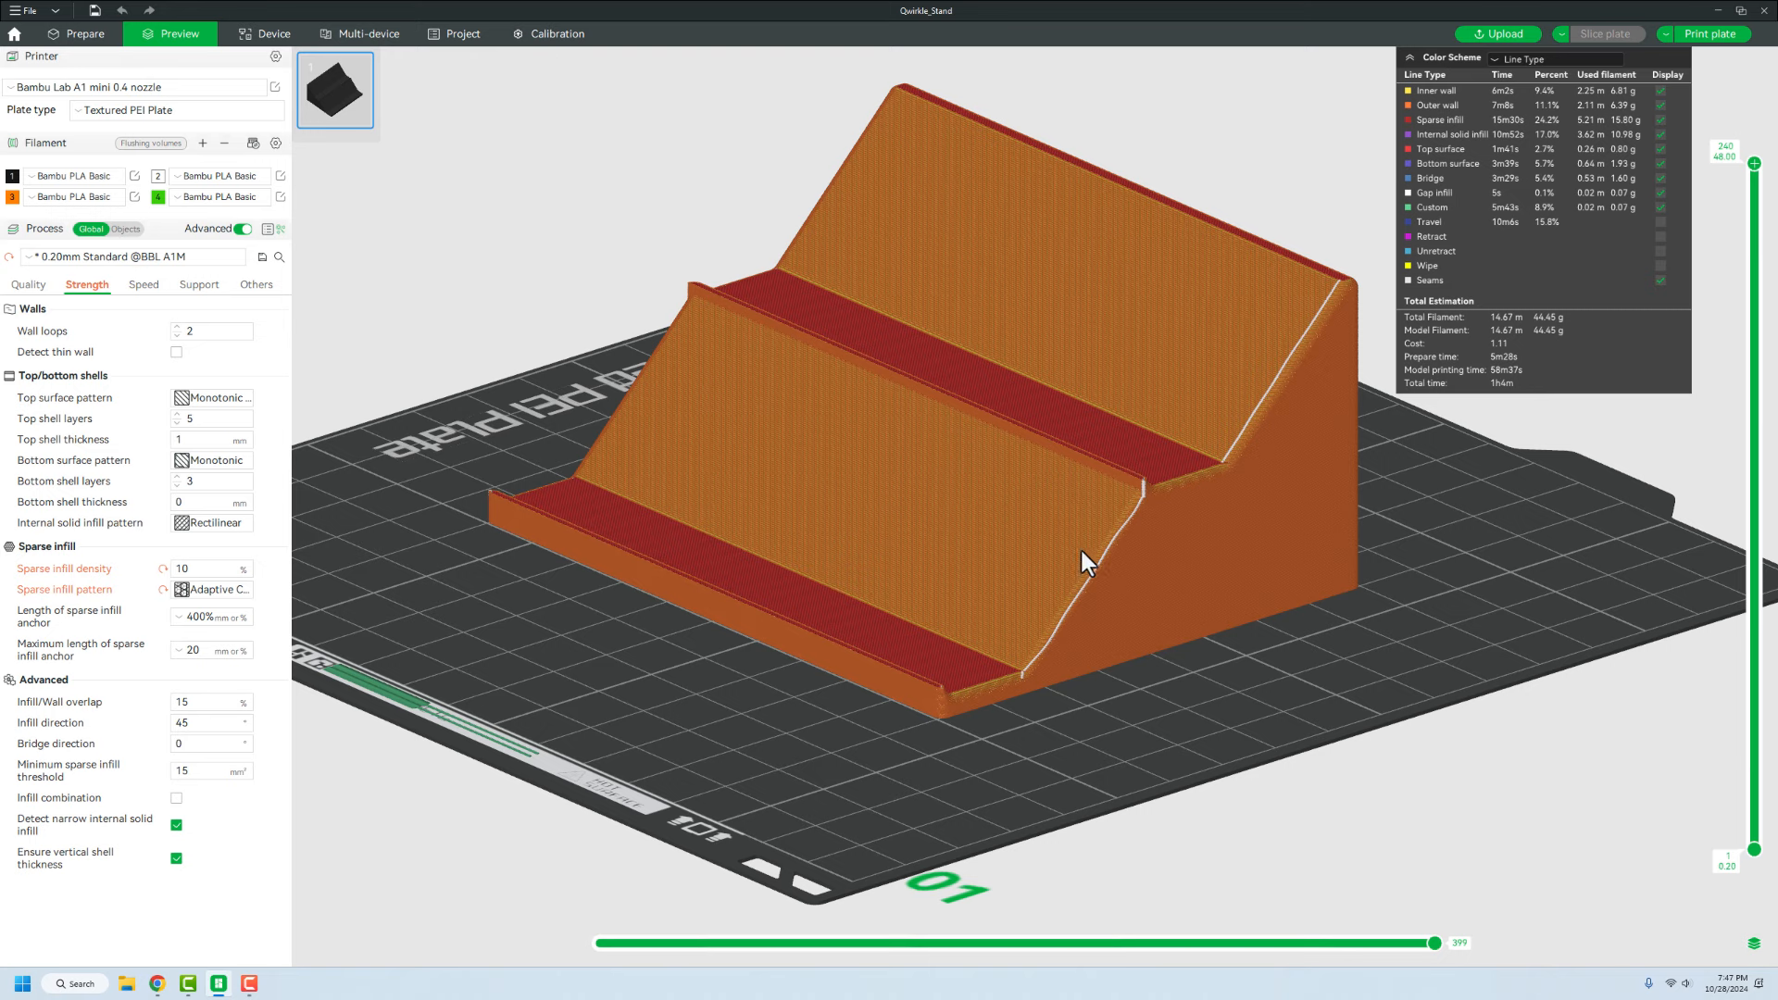
Inspect the stepped side and layer range of the sliced Qwirkle_Stand in the print preview
right_click_drag(1196, 671, 1171, 667)
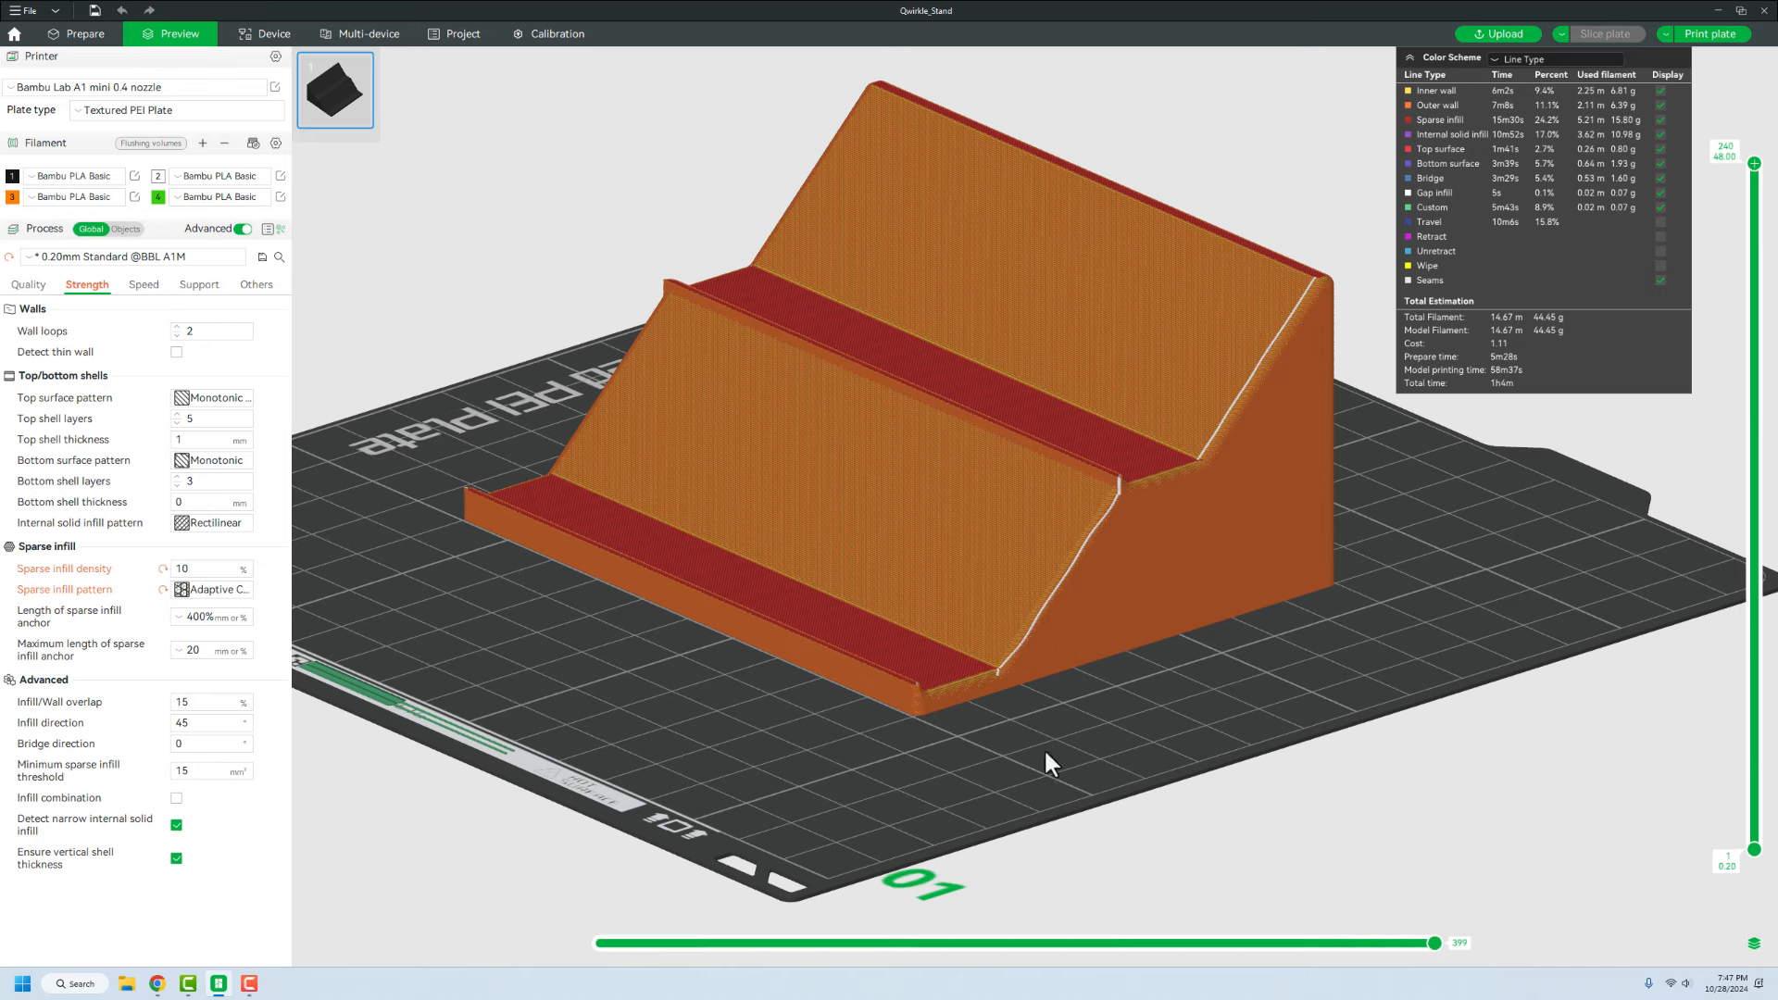
left_click_drag(1755, 176, 1700, 123)
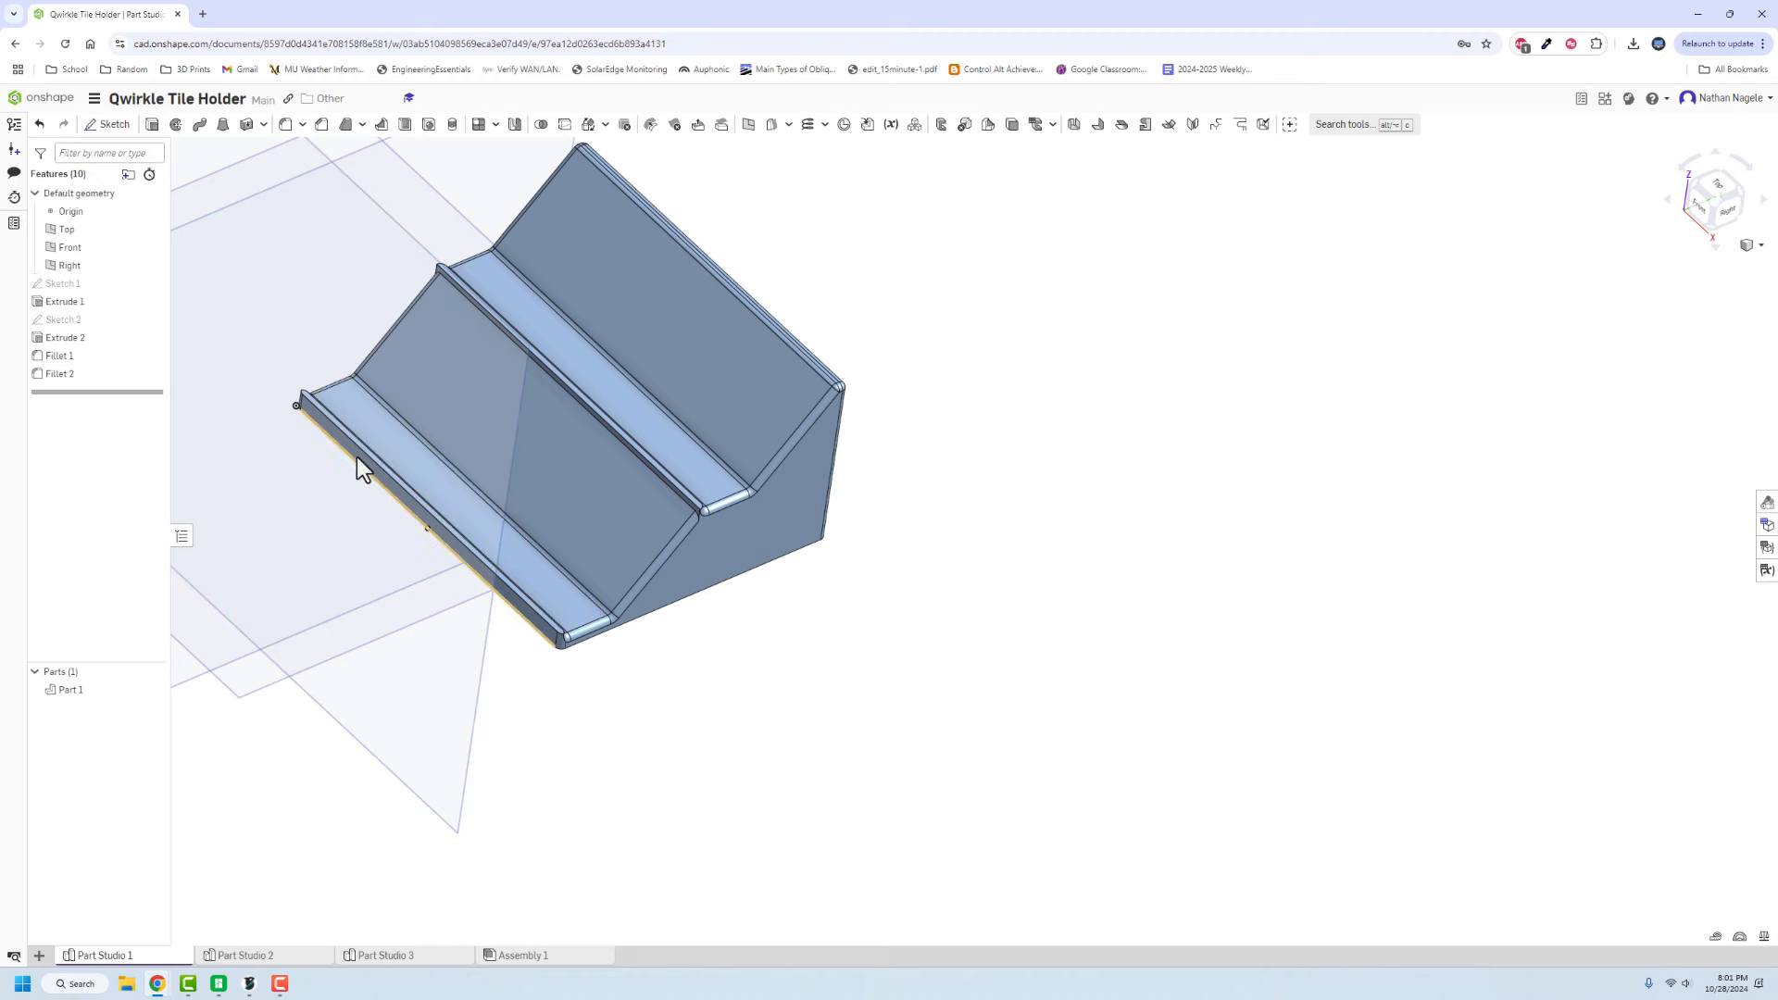
In Onshape, compare the side profiles of the two-tier holders in Part Studio 1 and Part Studio 2, including the latter's back and underside
key("f")
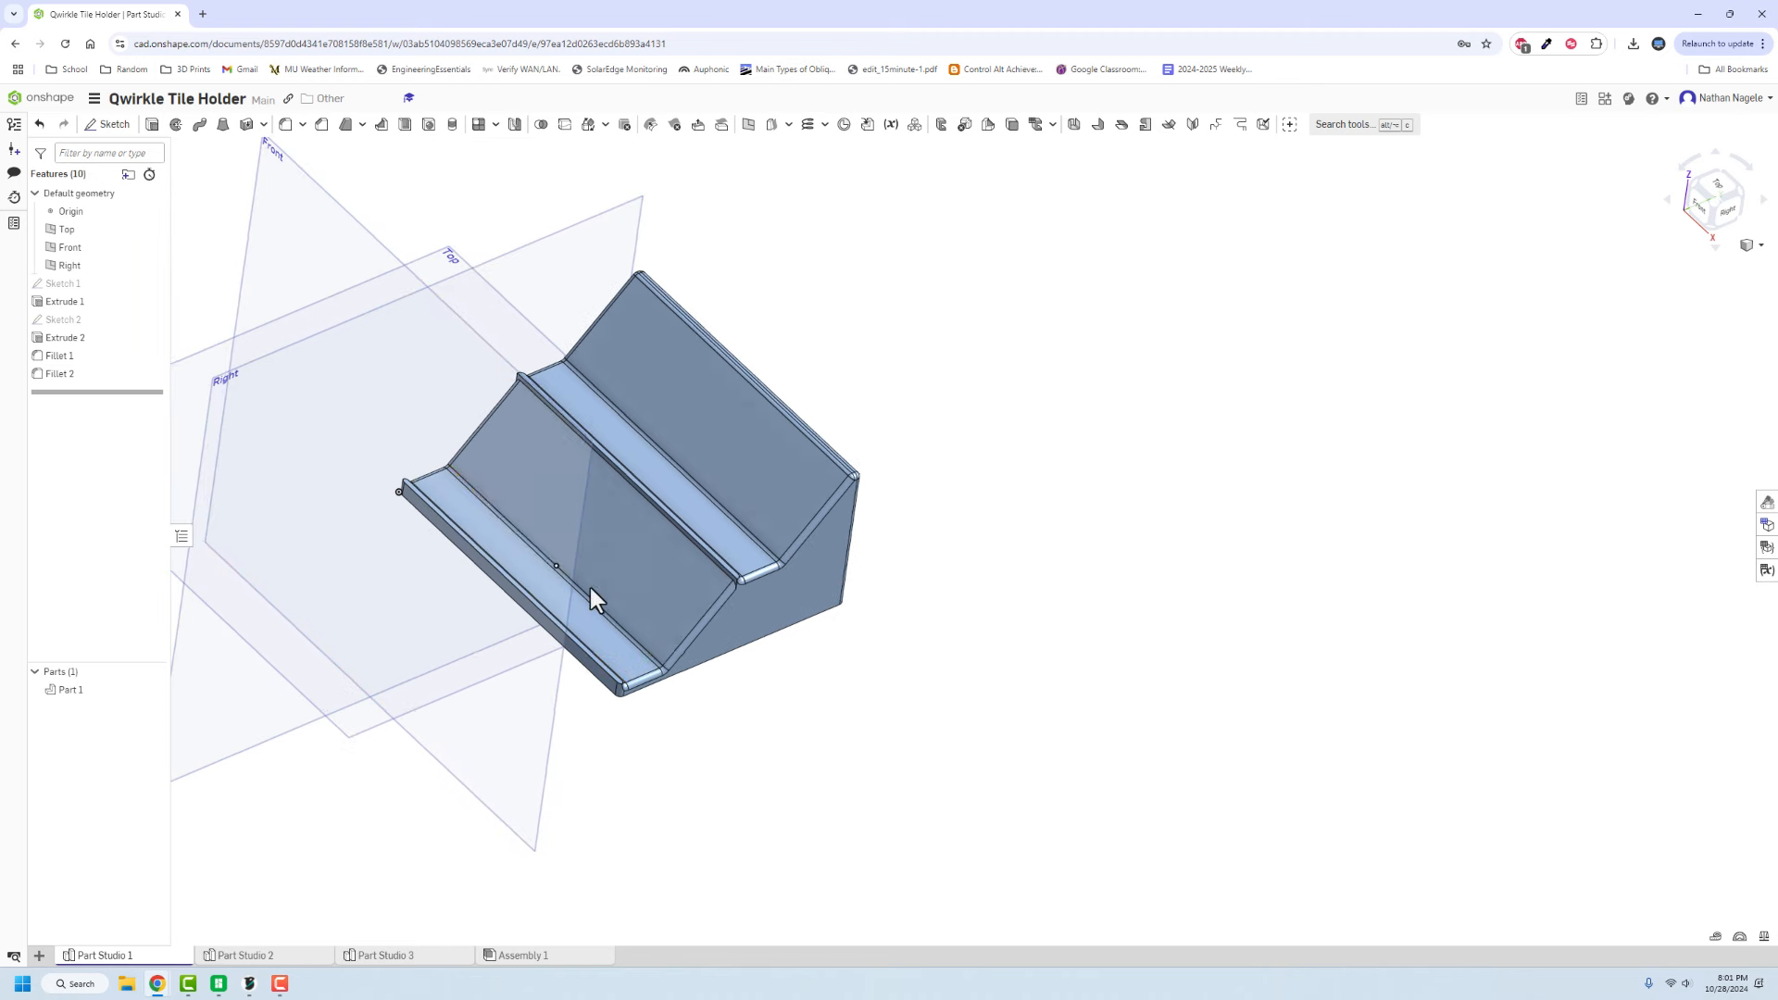
key("shift+4")
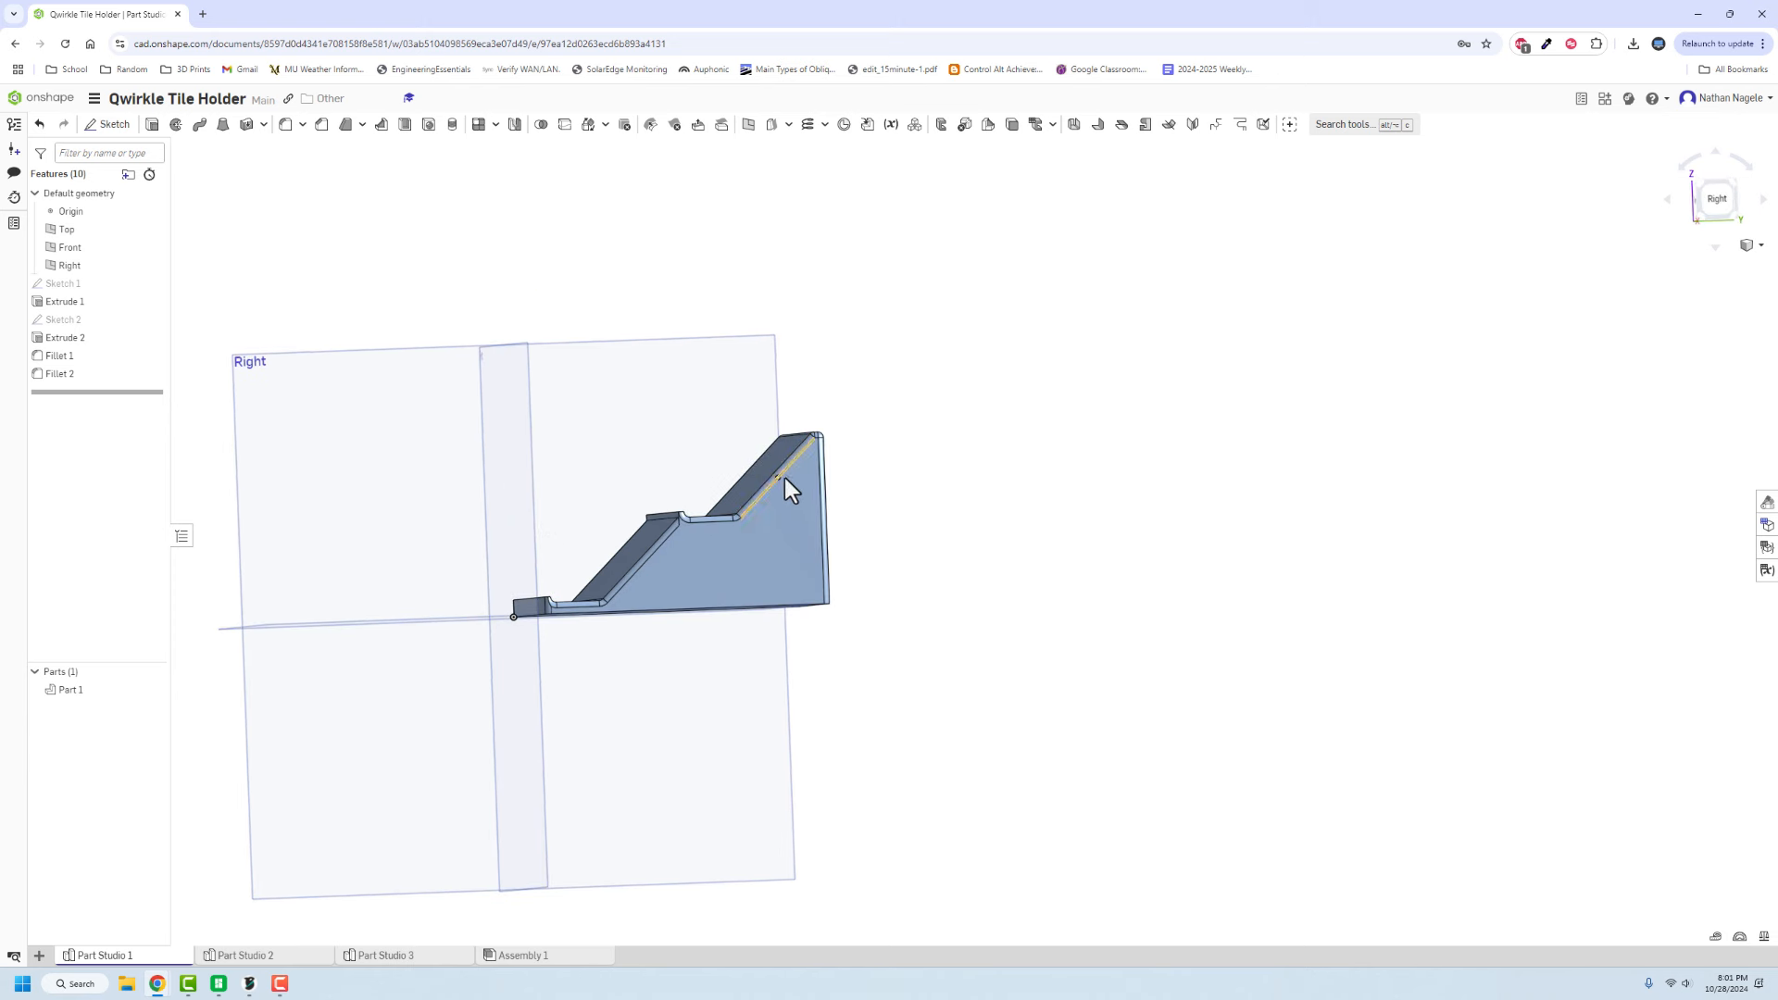
left_click(279, 955)
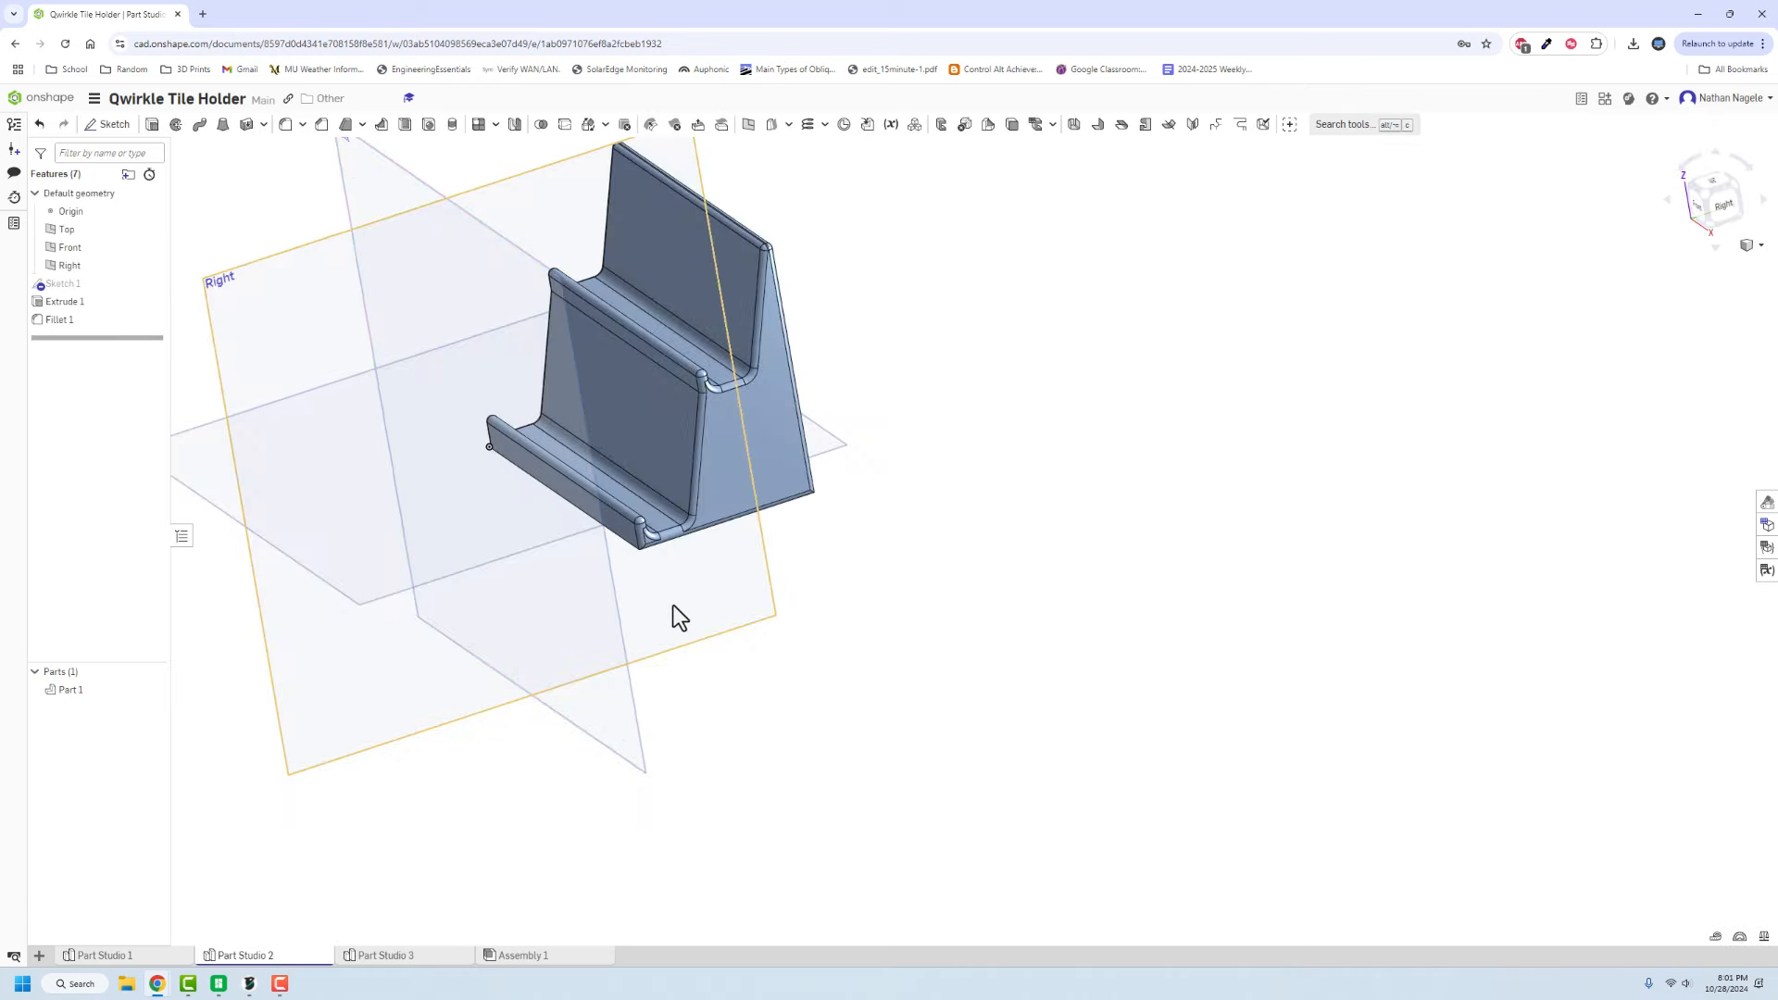
key("shift+4")
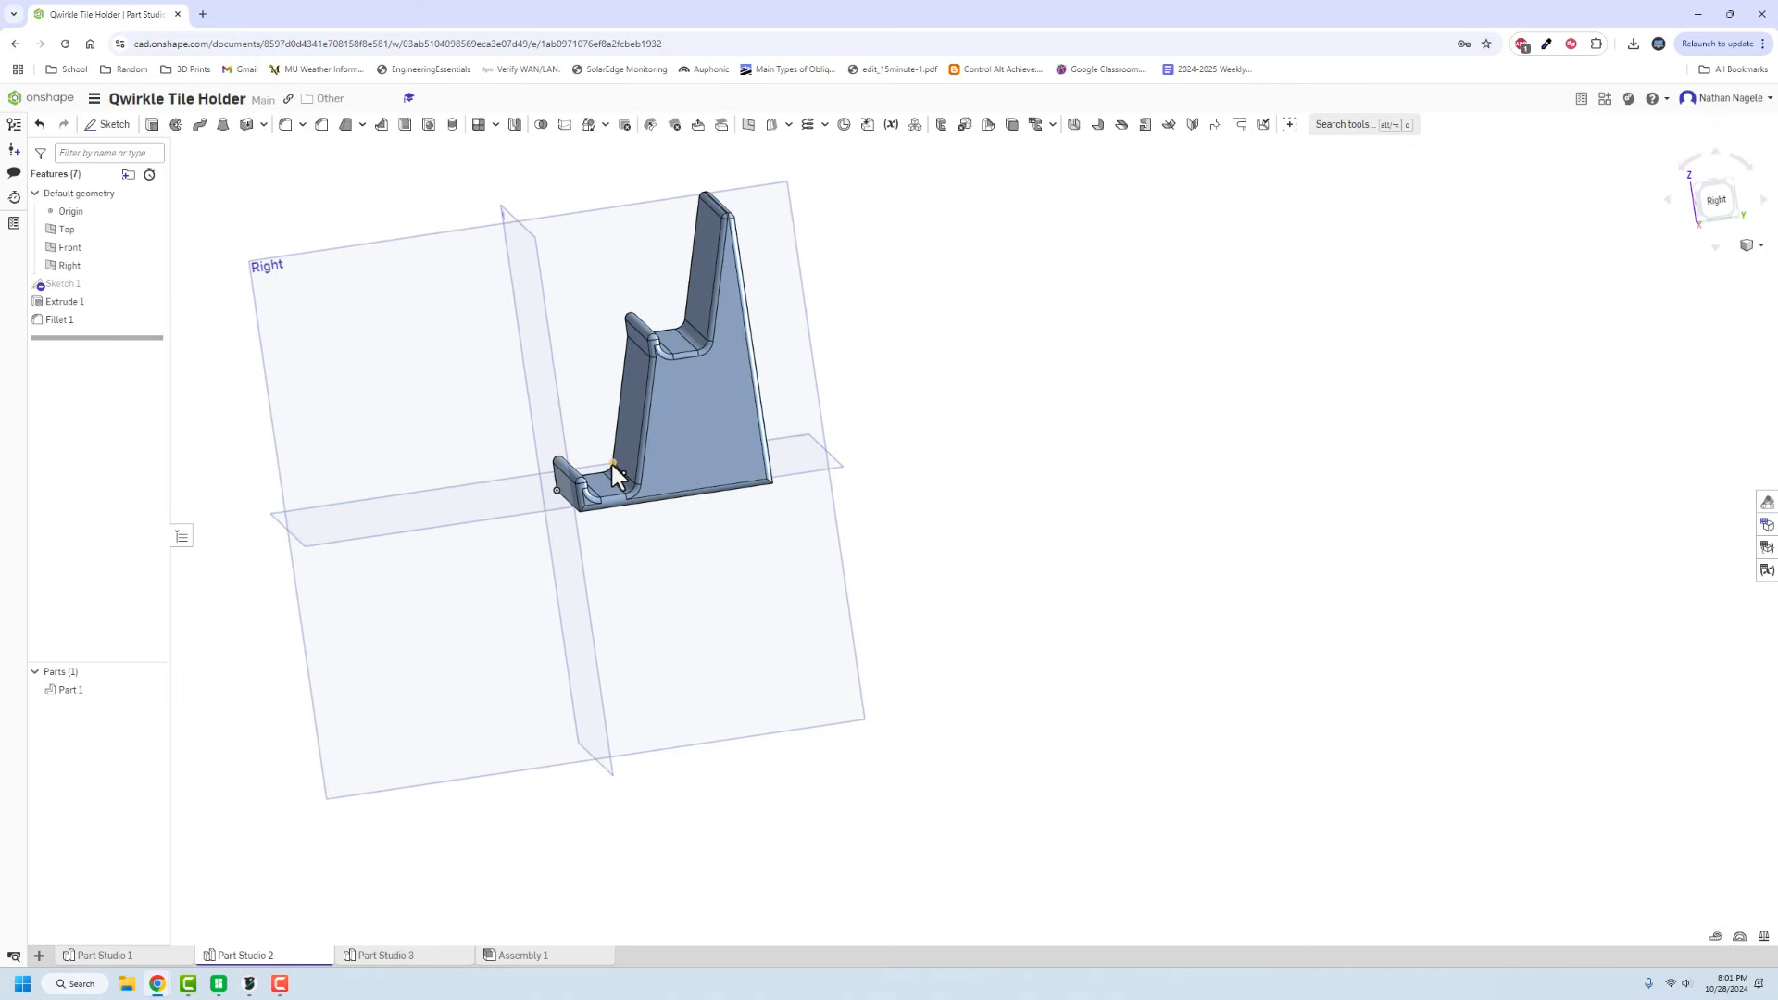
right_click_drag(491, 527, 459, 565)
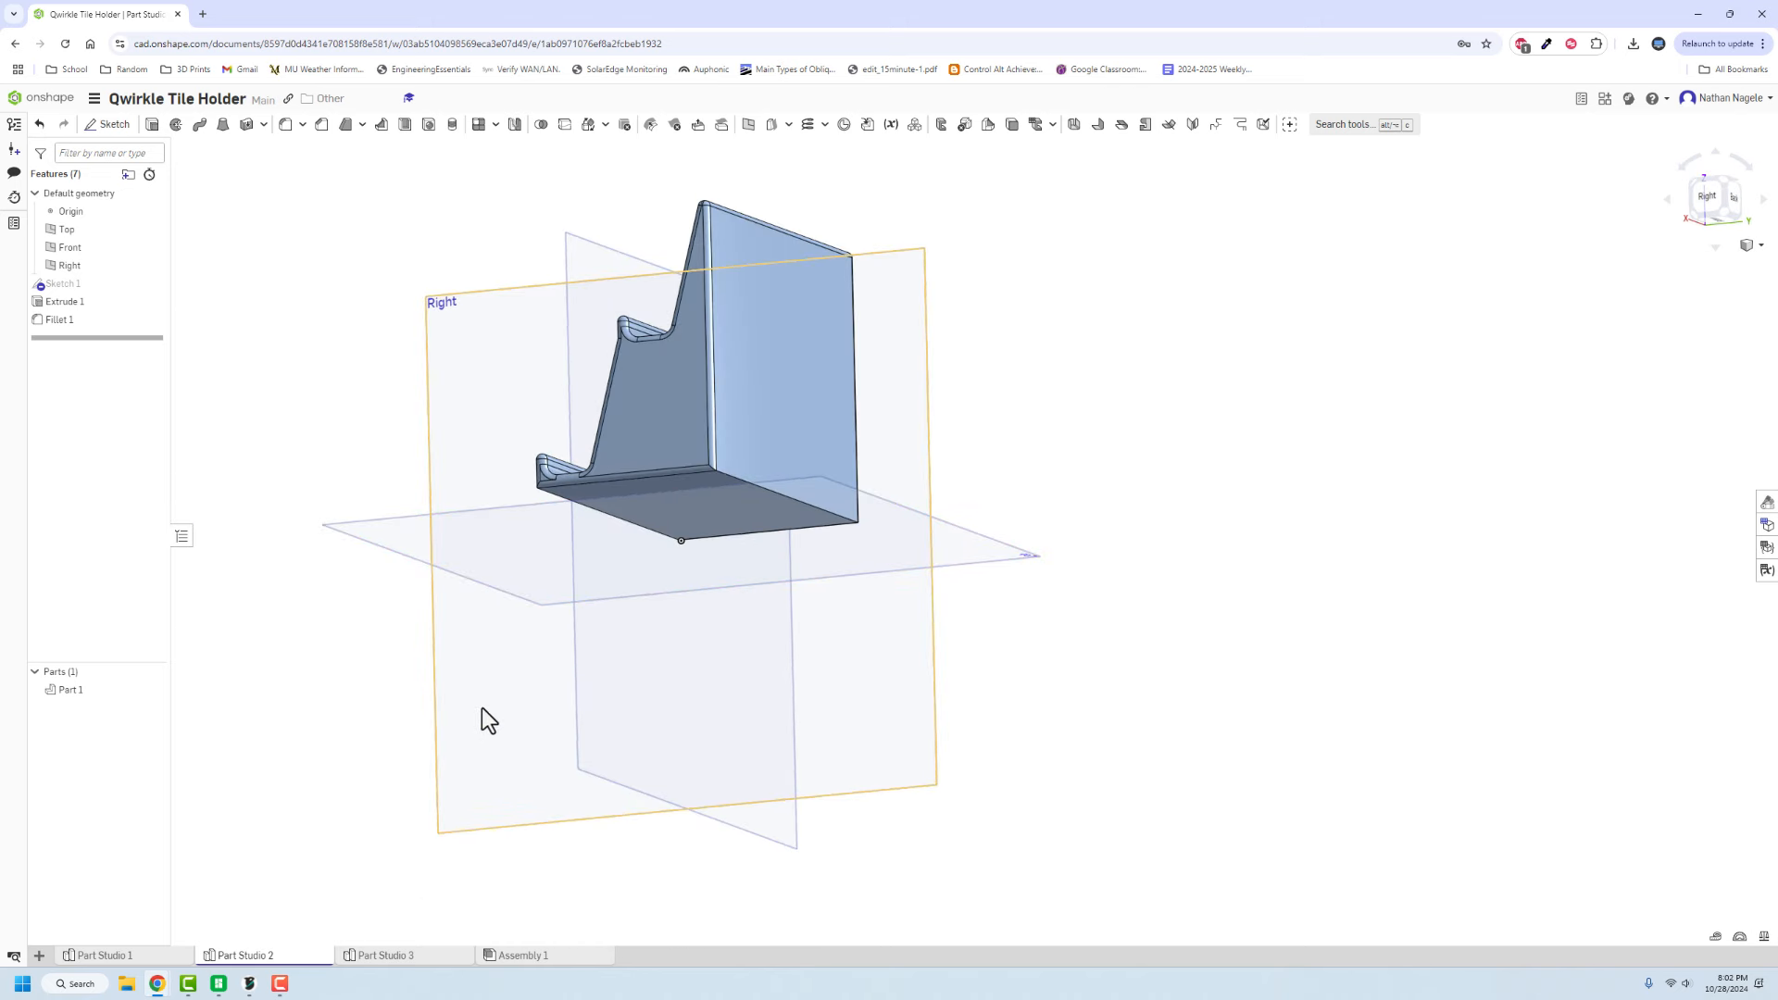
Examine the single-tier holder in Part Studio 3 against Part Studio 1, and bring up the sliced Qwirkle_Stand_V2 in the Flashforge slicer
left_click(415, 963)
right_click_drag(656, 680, 1074, 754)
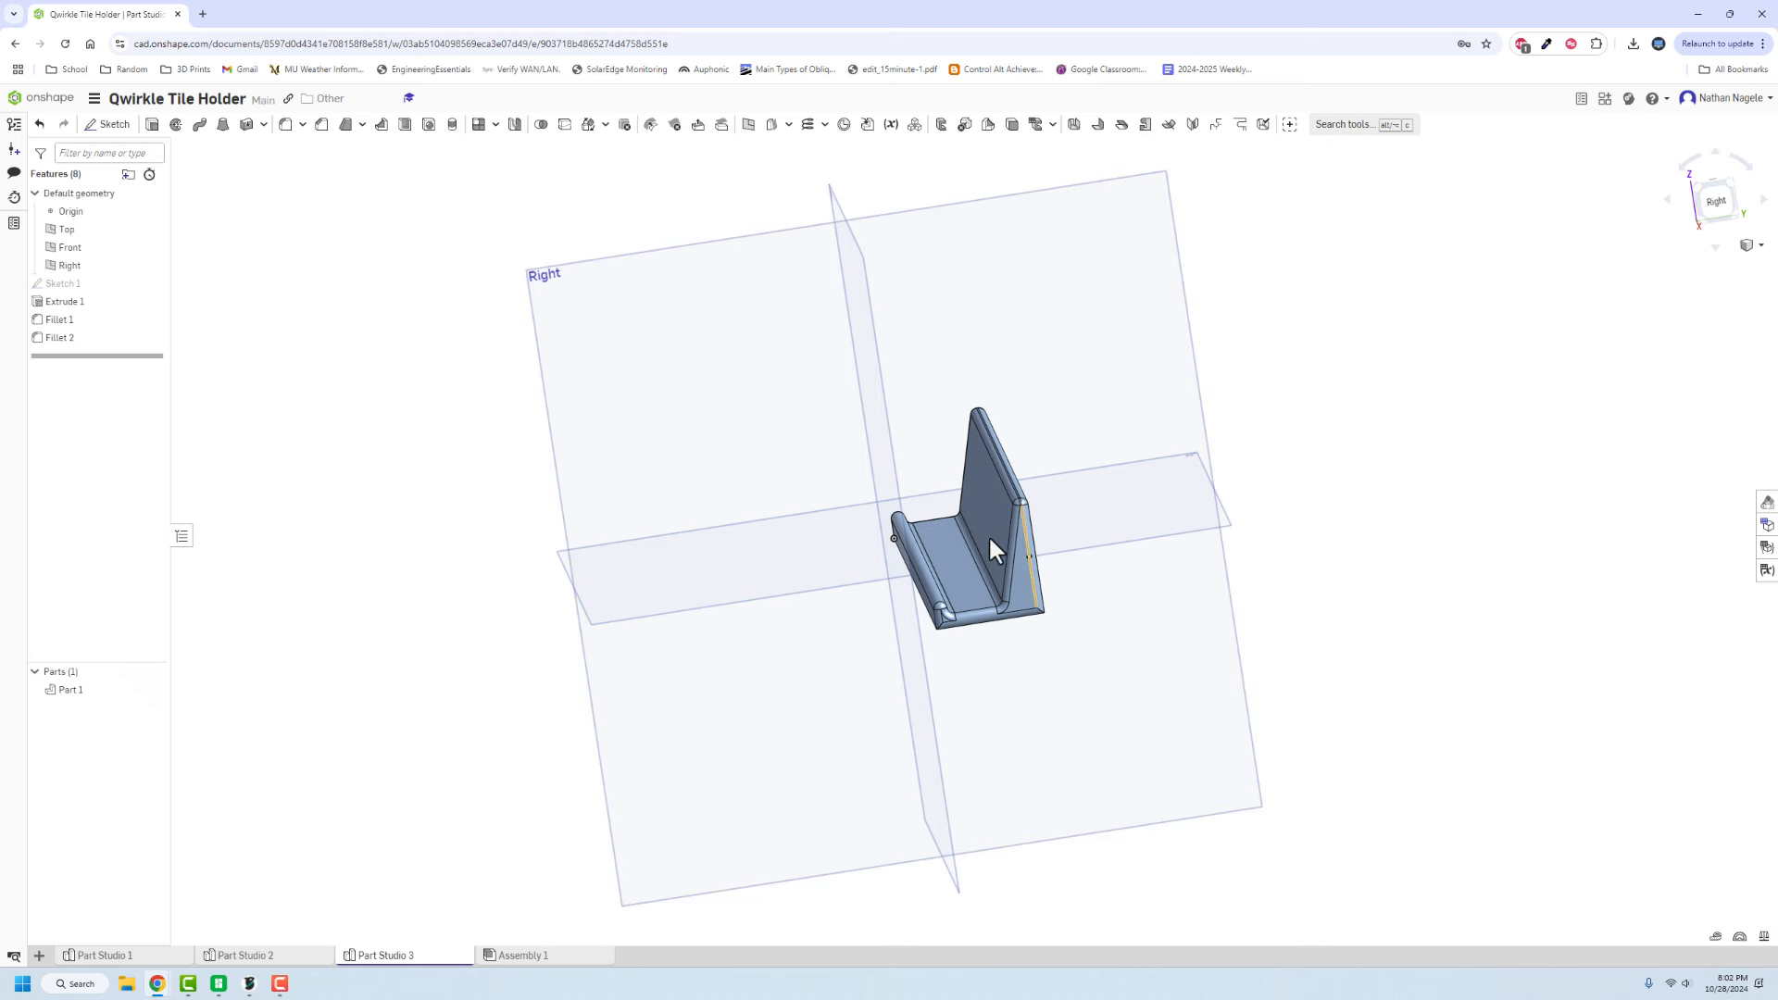
left_click(111, 955)
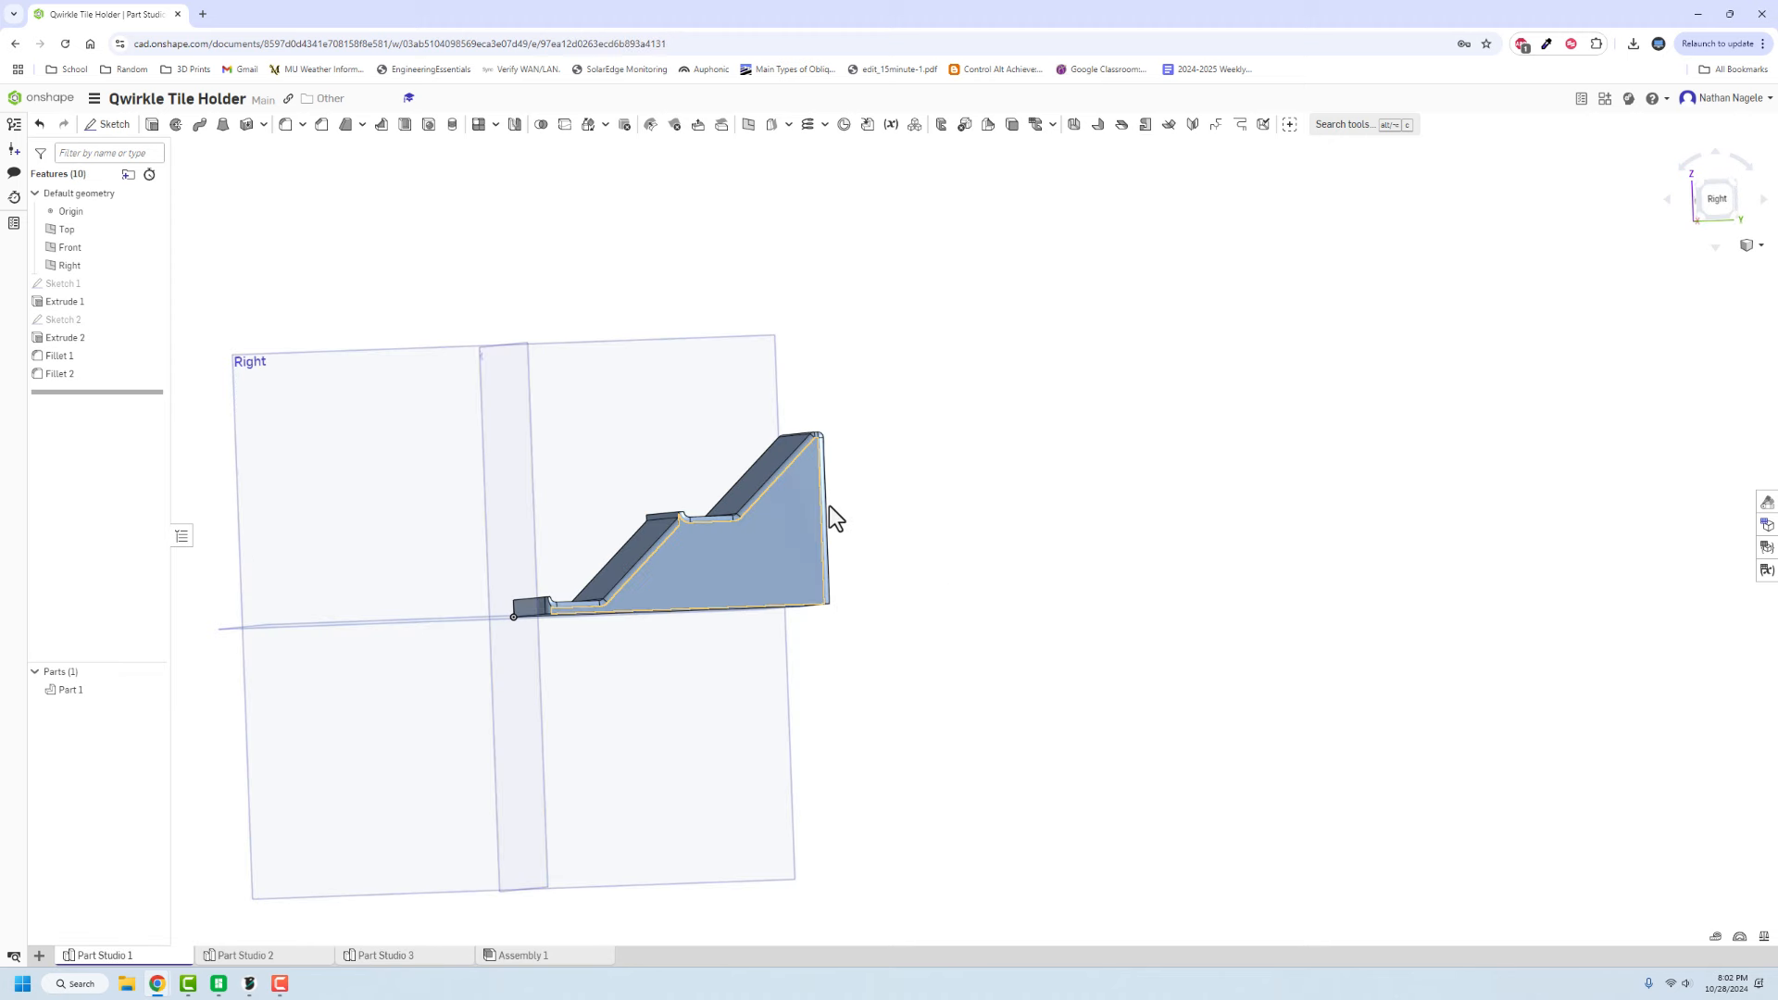
left_click(412, 956)
left_click(249, 984)
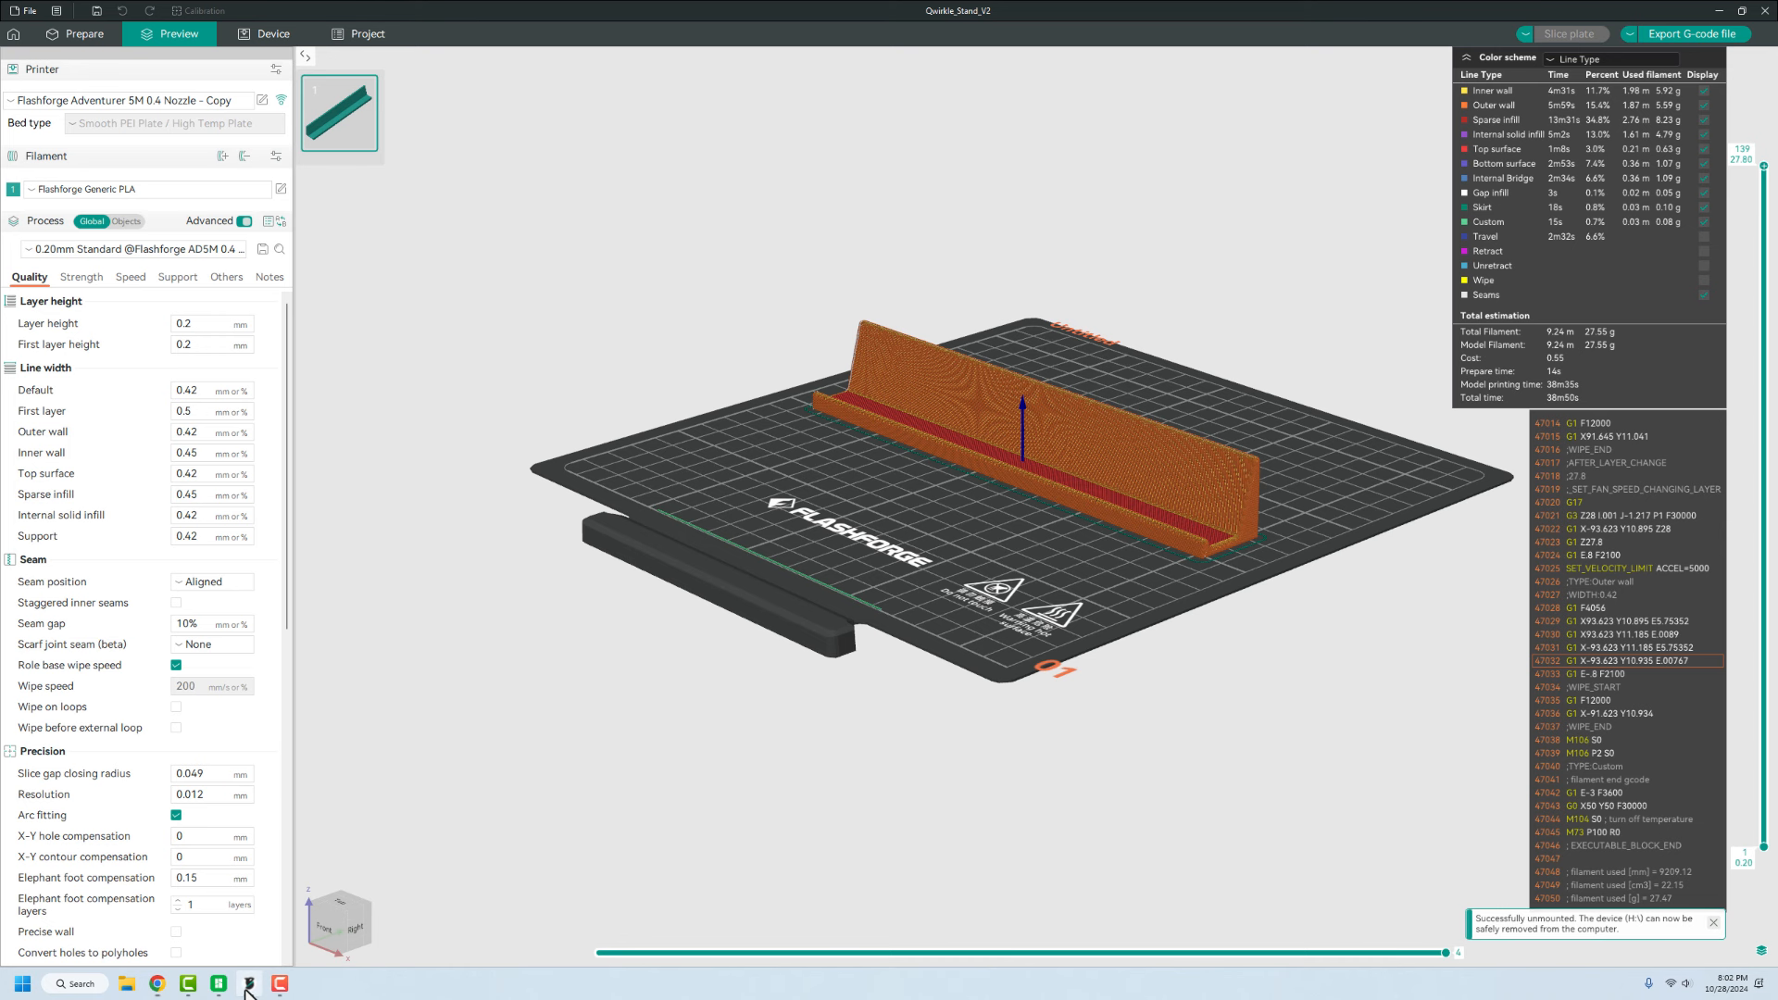